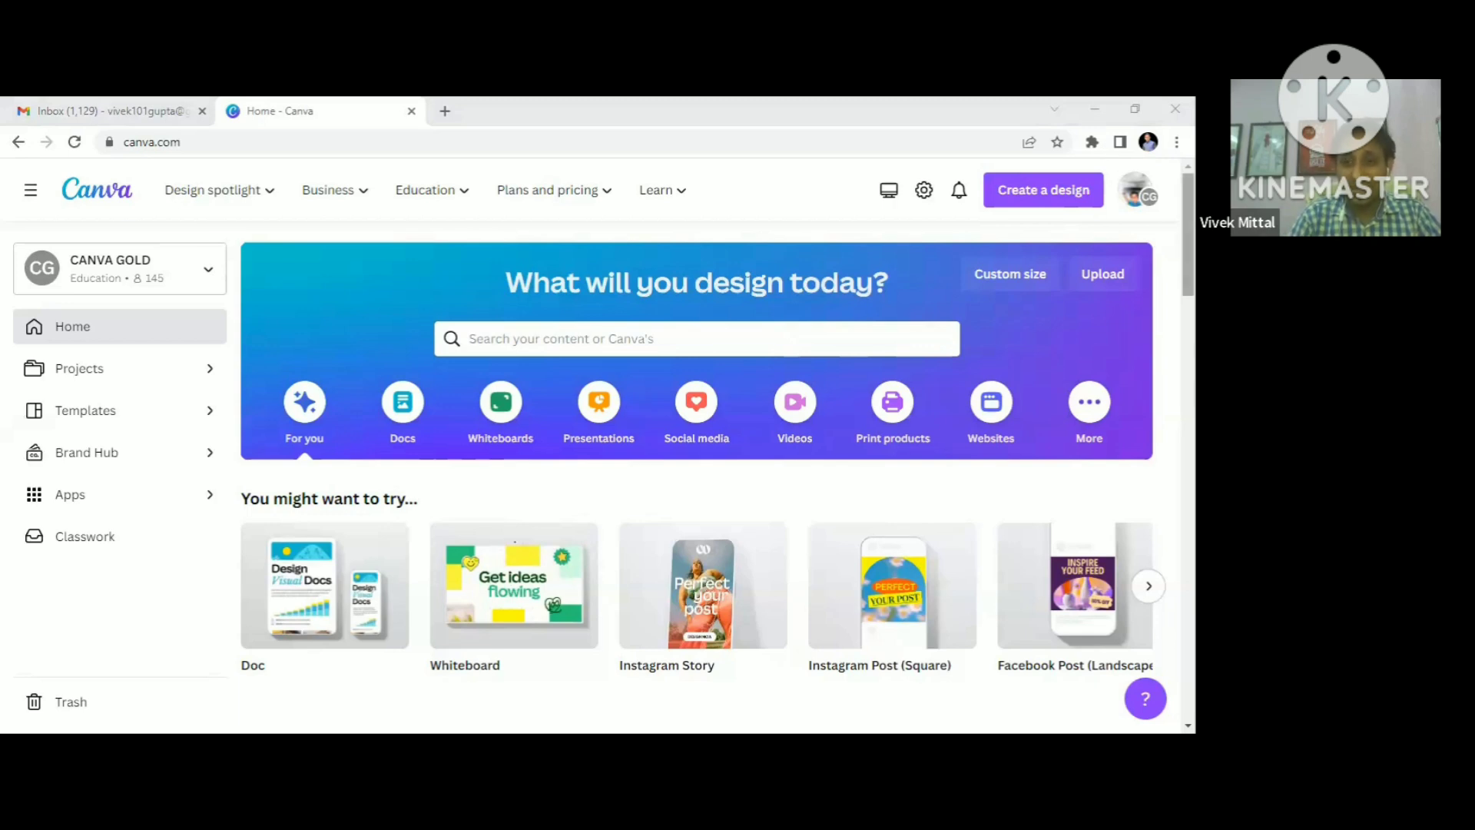
Step: Look over the suggested design types on the home page and outline the four designs in the first row of recent designs
scroll(717, 453, "down", 3)
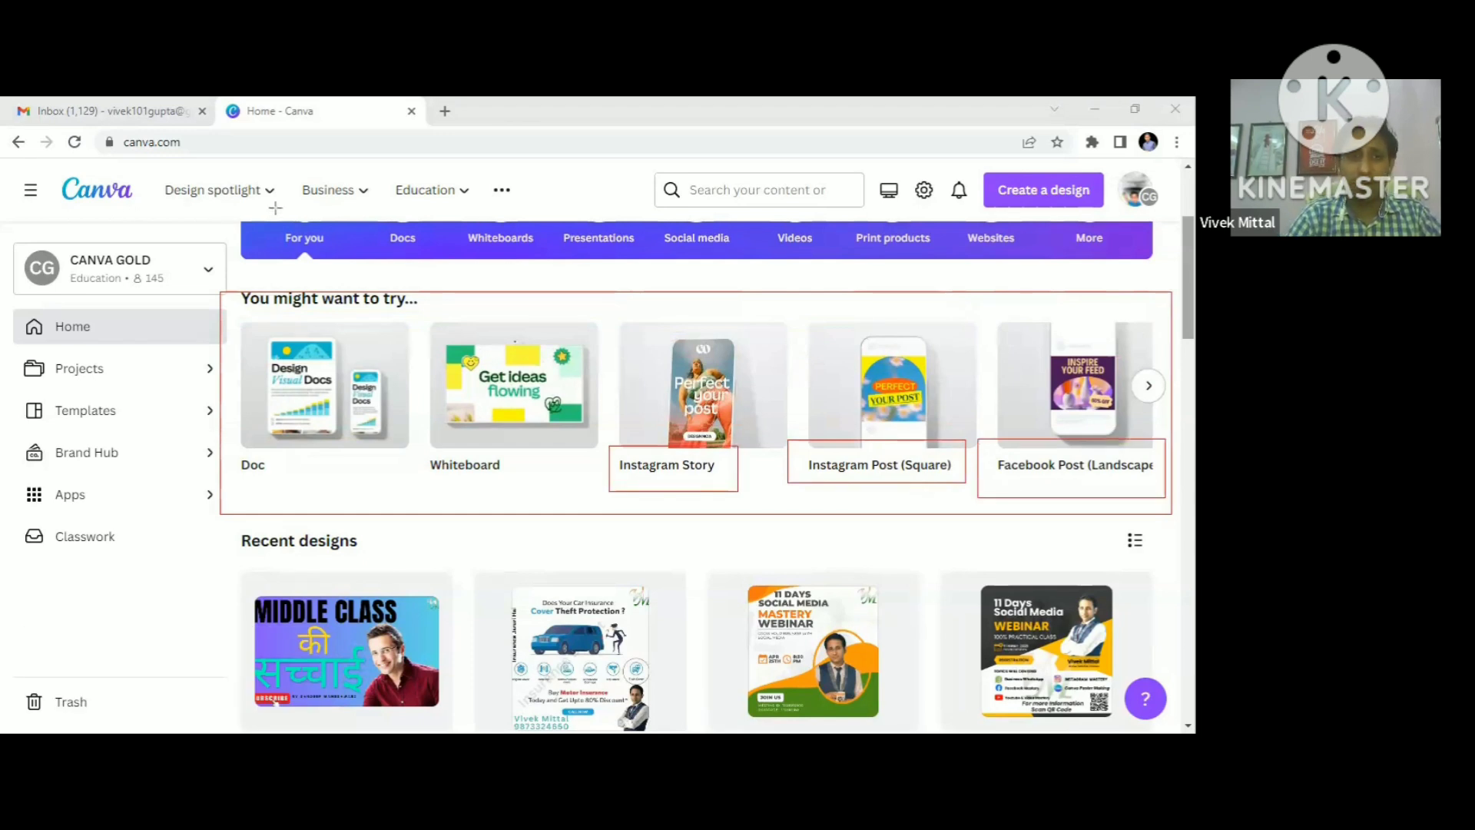
left_click(1150, 387)
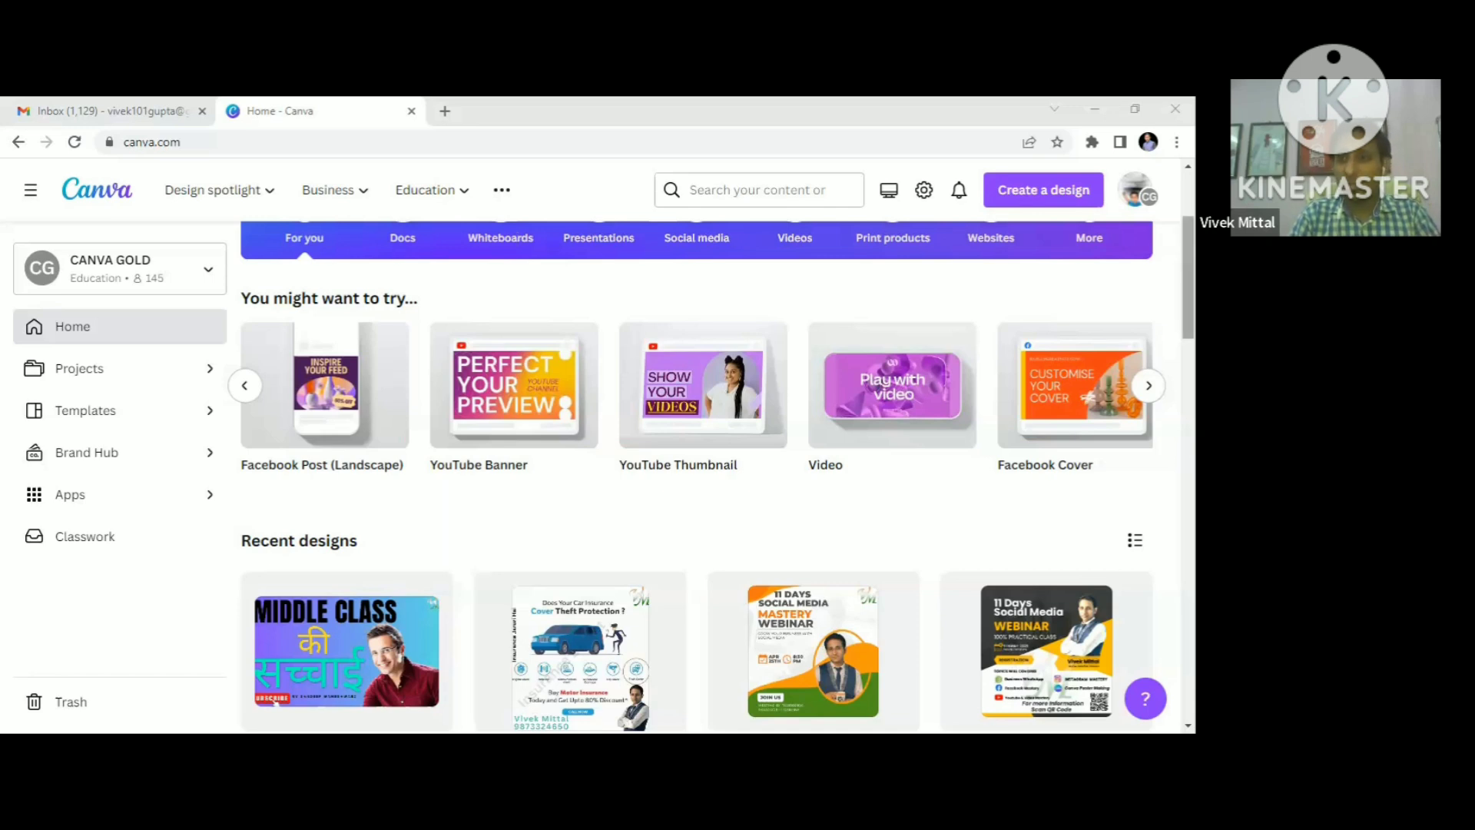
scroll(696, 476, "down", 3)
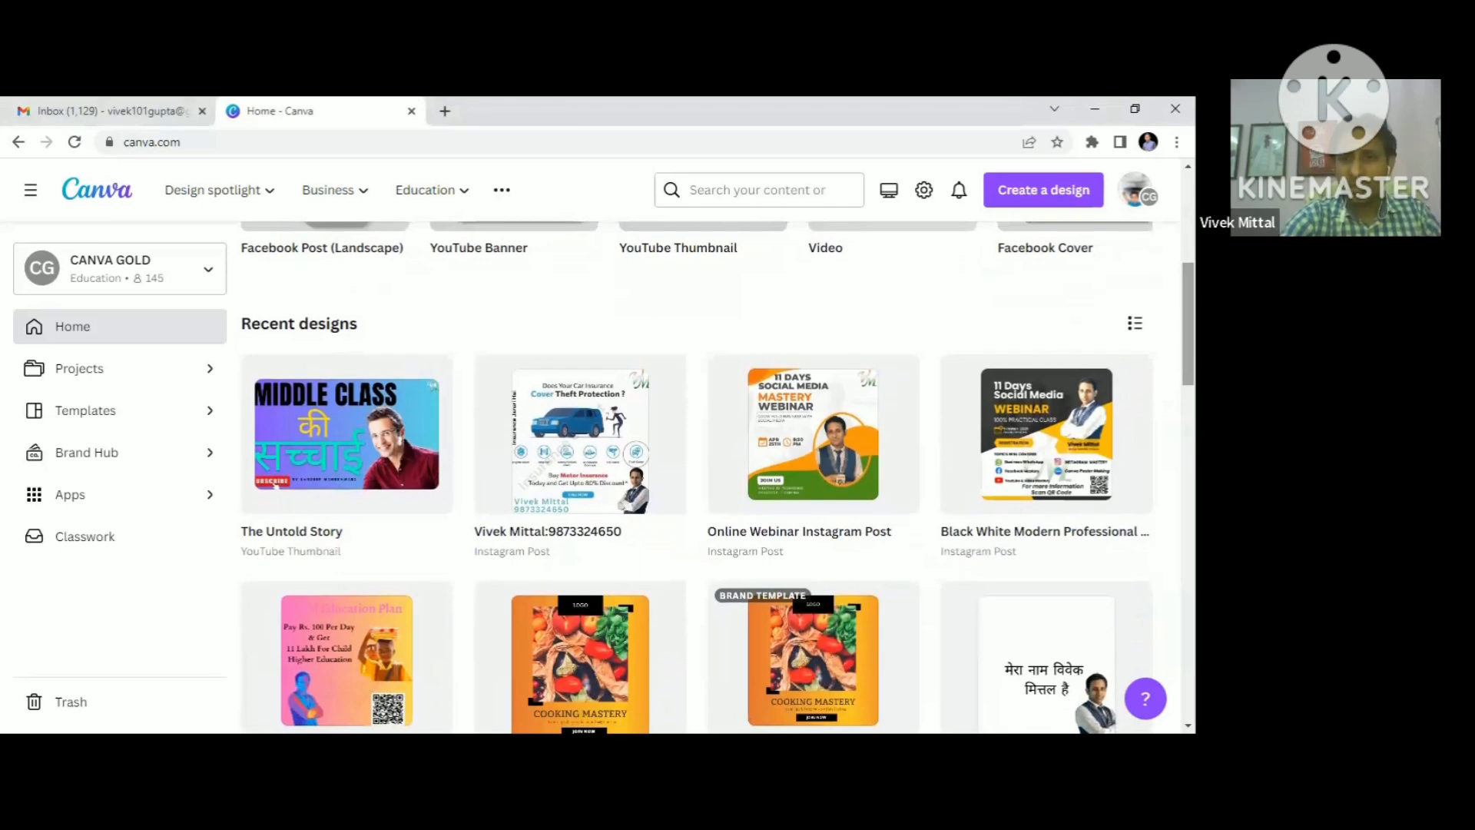
mouse_move(693, 325)
left_mouse_down()
mouse_move(914, 502)
mouse_move(917, 584)
left_mouse_up()
mouse_move(915, 305)
left_mouse_down()
mouse_move(1148, 479)
mouse_move(1152, 586)
left_mouse_up()
mouse_move(459, 318)
left_mouse_down()
mouse_move(492, 318)
mouse_move(676, 477)
mouse_move(676, 585)
left_mouse_up()
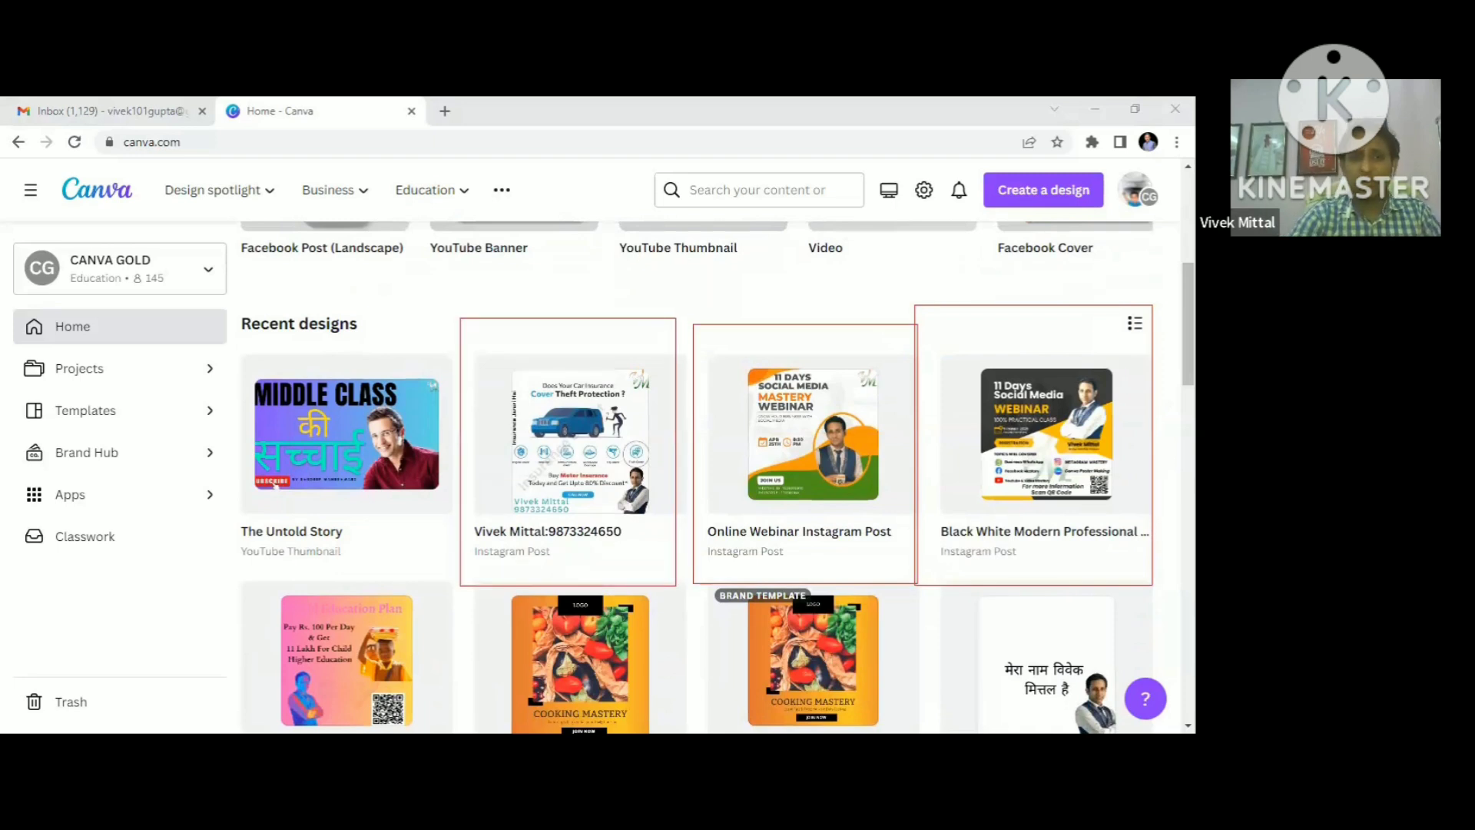
mouse_move(234, 323)
left_mouse_down()
mouse_move(459, 428)
mouse_move(459, 532)
left_mouse_up()
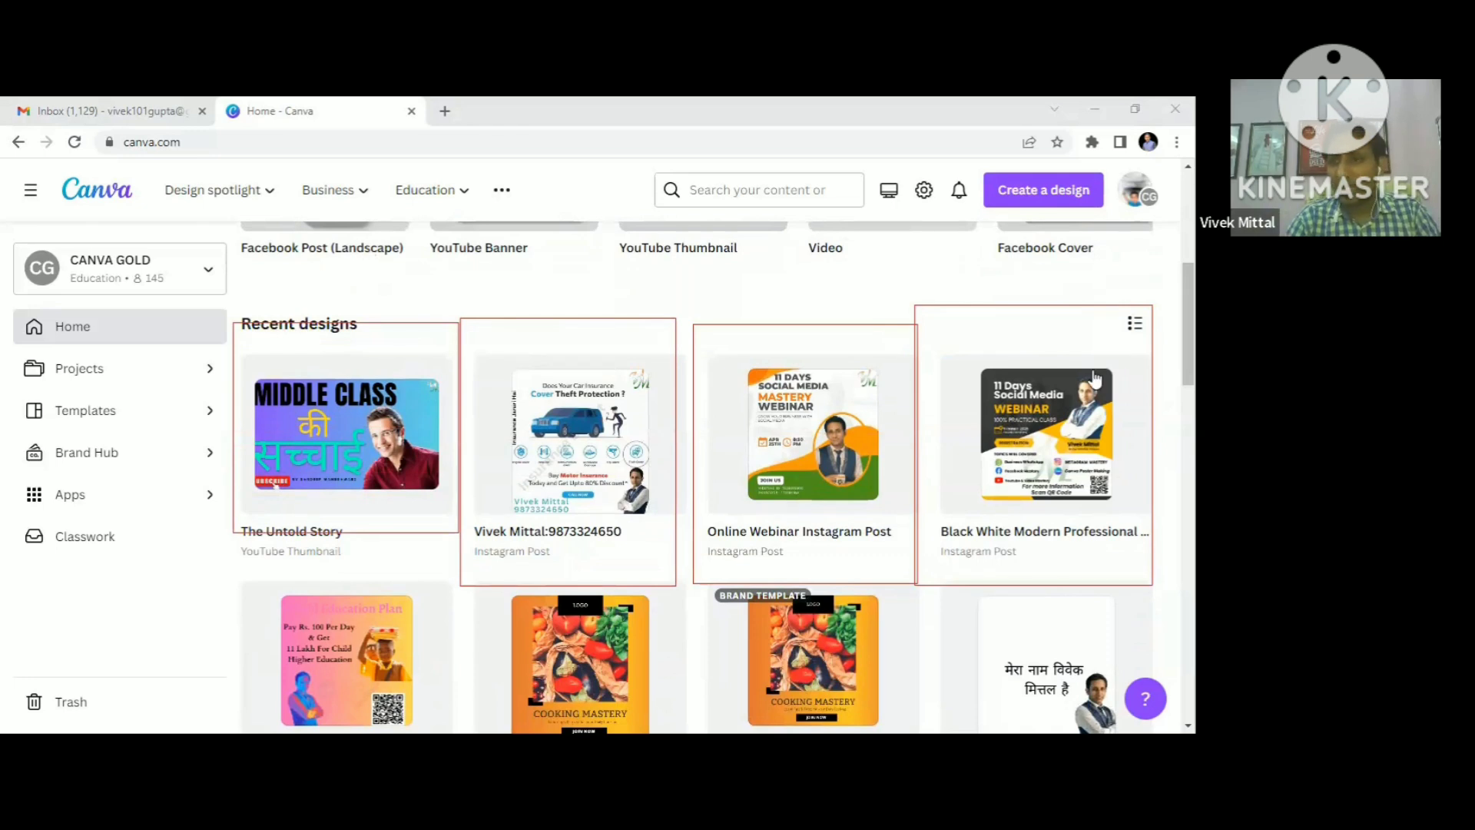
Step: Examine the remaining rows of recent designs down to the end of the list, and return to the start of the home page
scroll(714, 476, "down", 5)
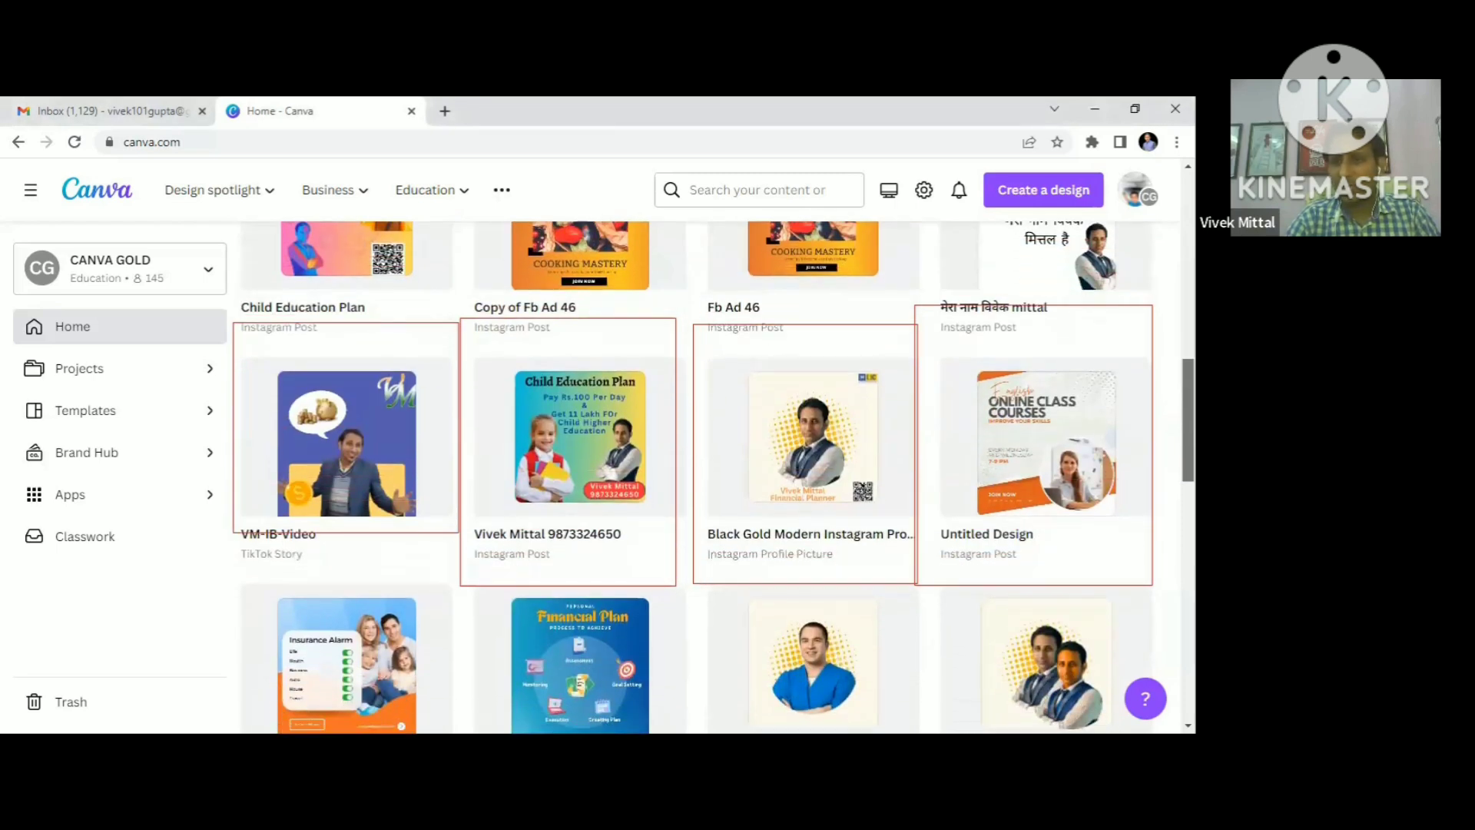
scroll(714, 477, "down", 1)
scroll(714, 476, "down", 2)
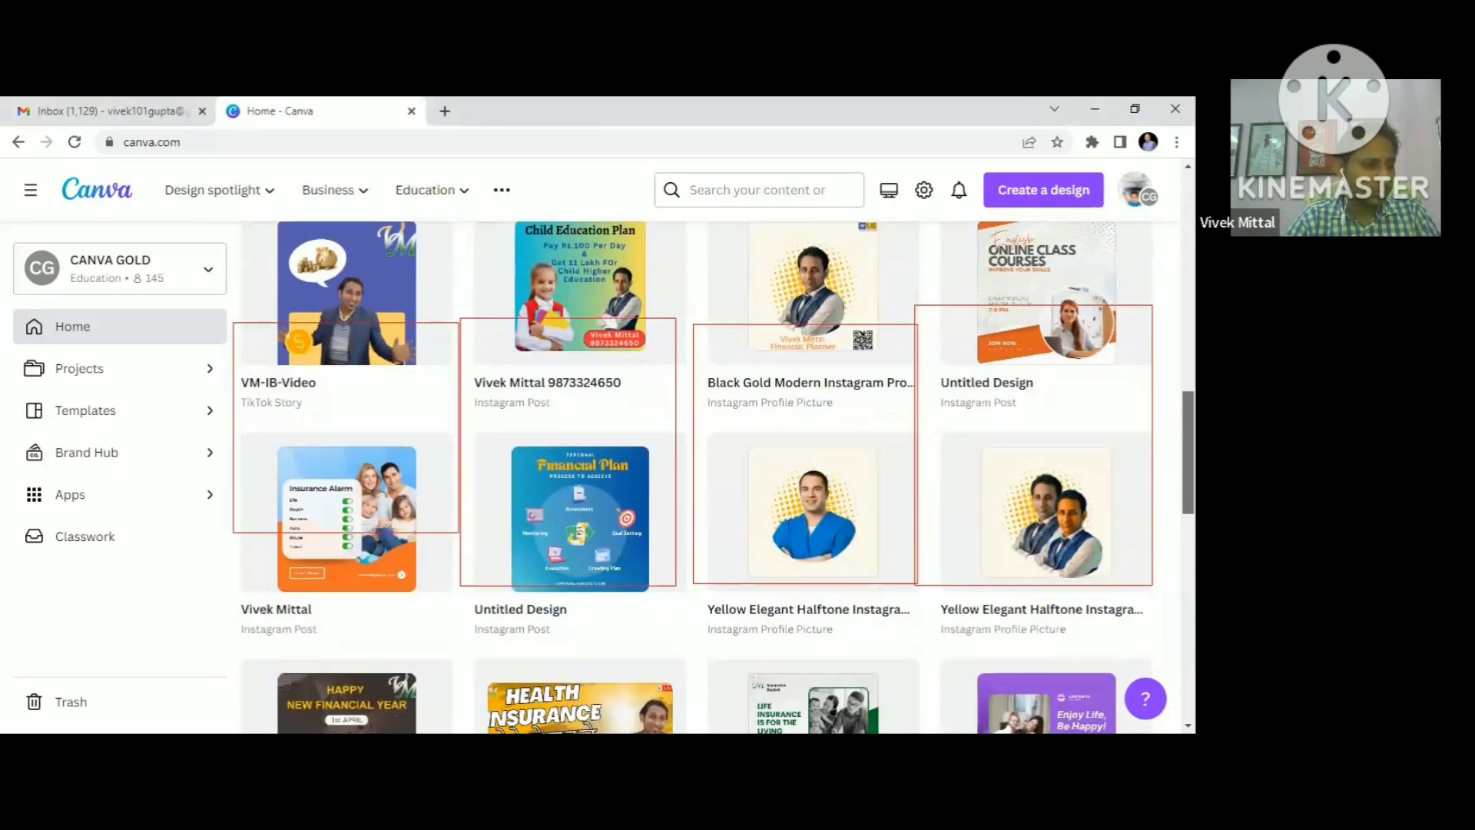
scroll(594, 723, "down", 1)
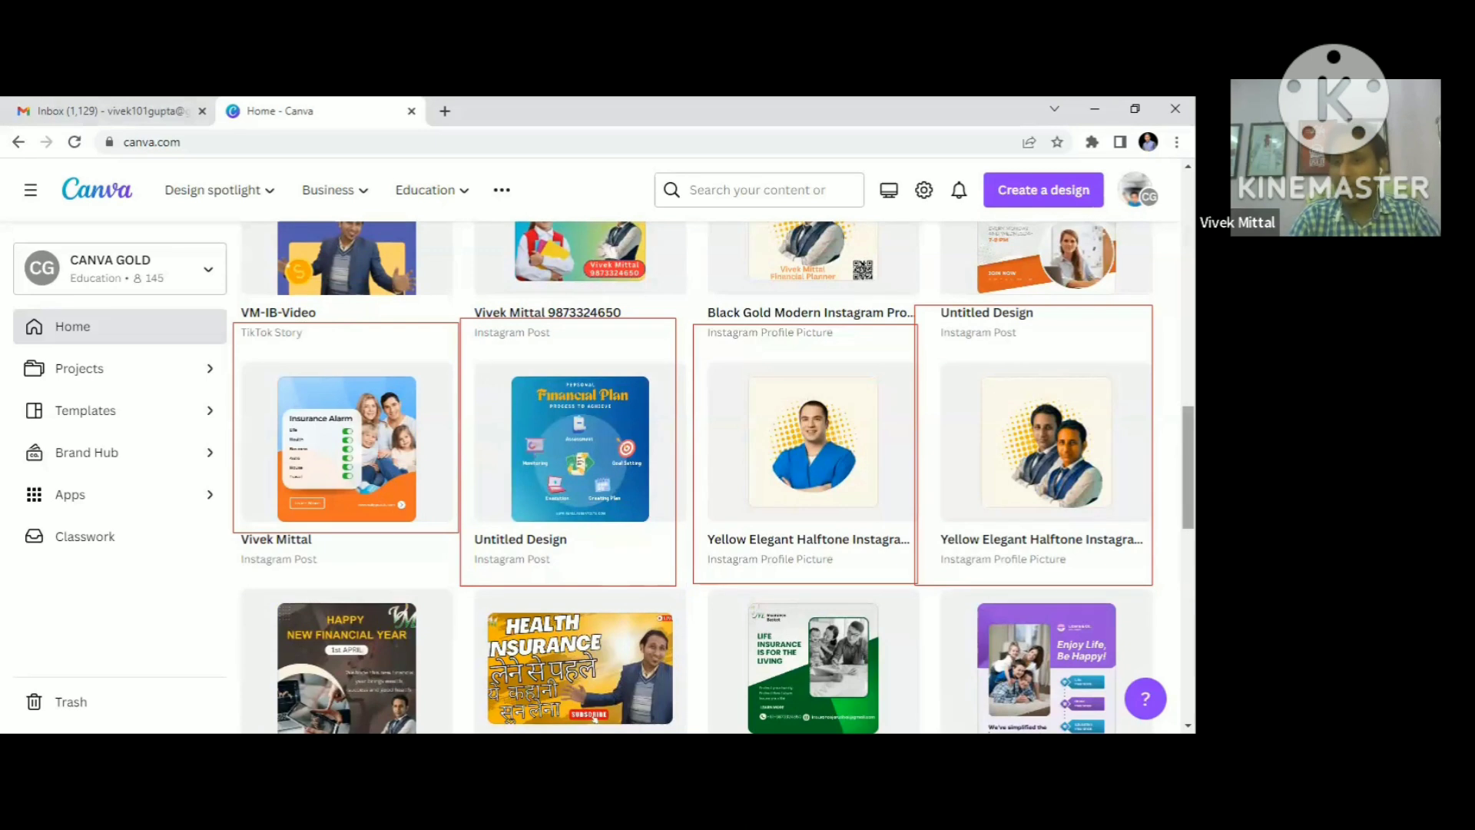
scroll(594, 719, "down", 3)
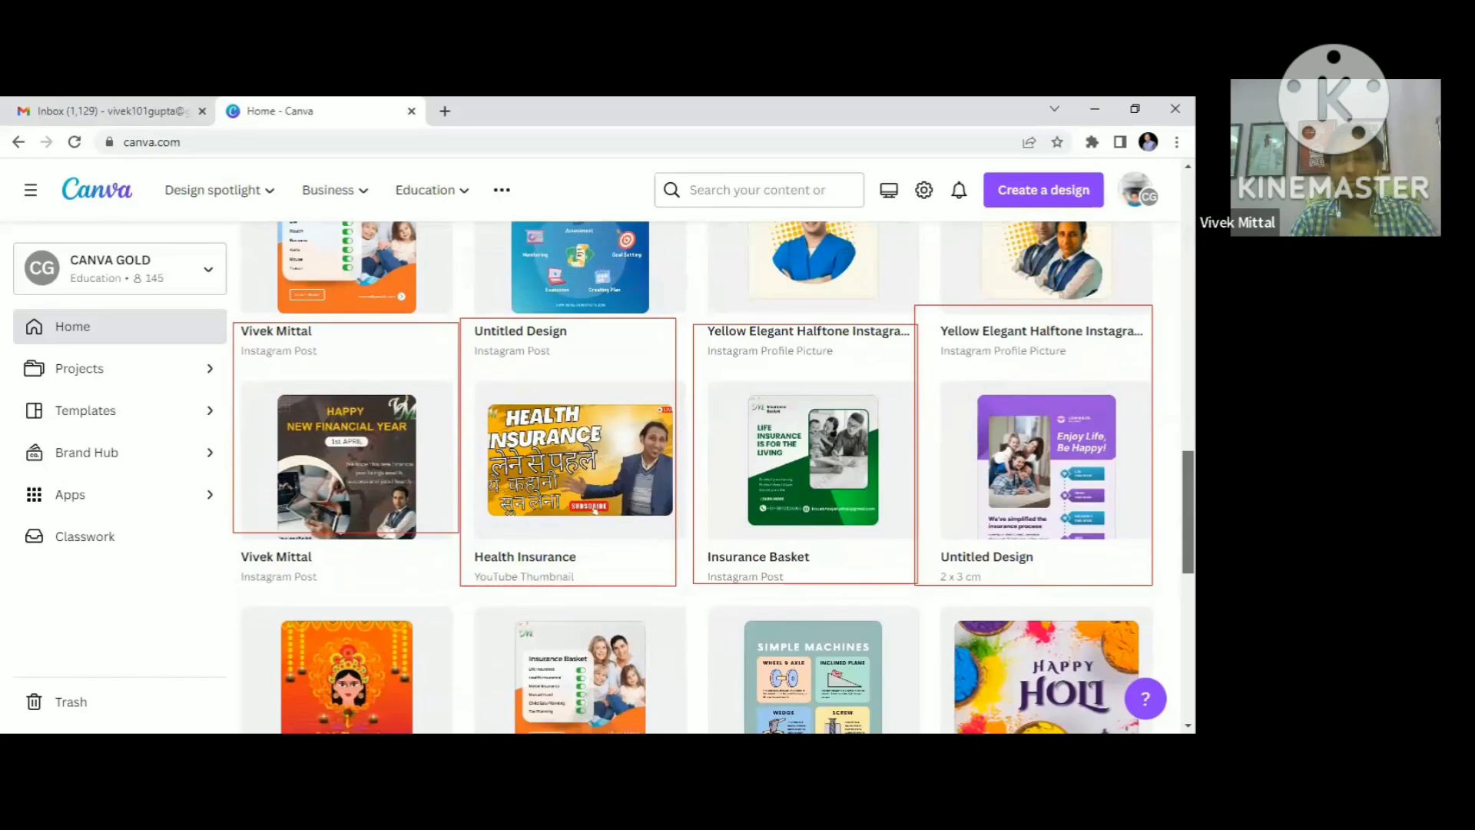
scroll(951, 500, "up", 1)
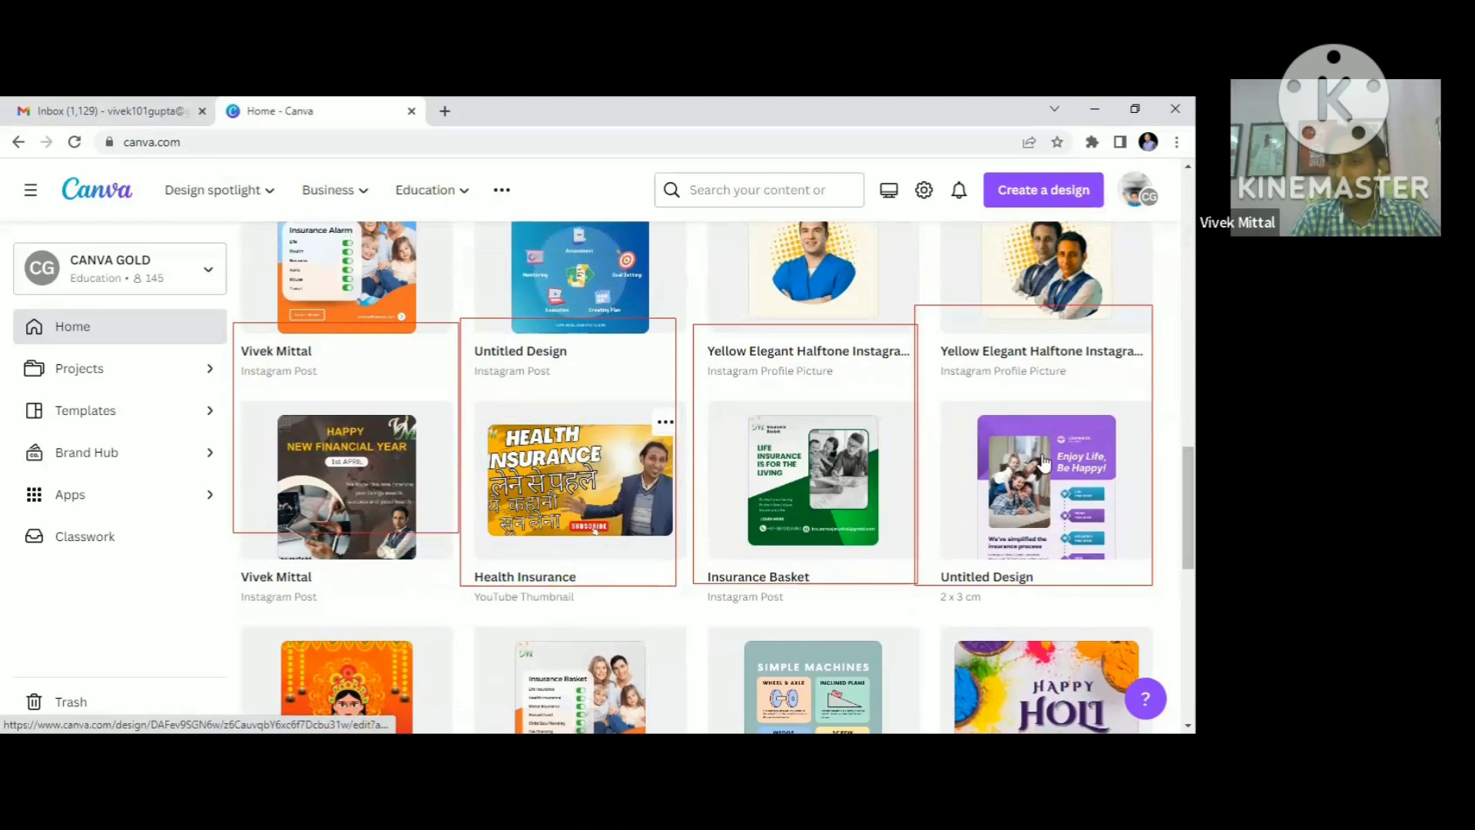
scroll(717, 477, "down", 4)
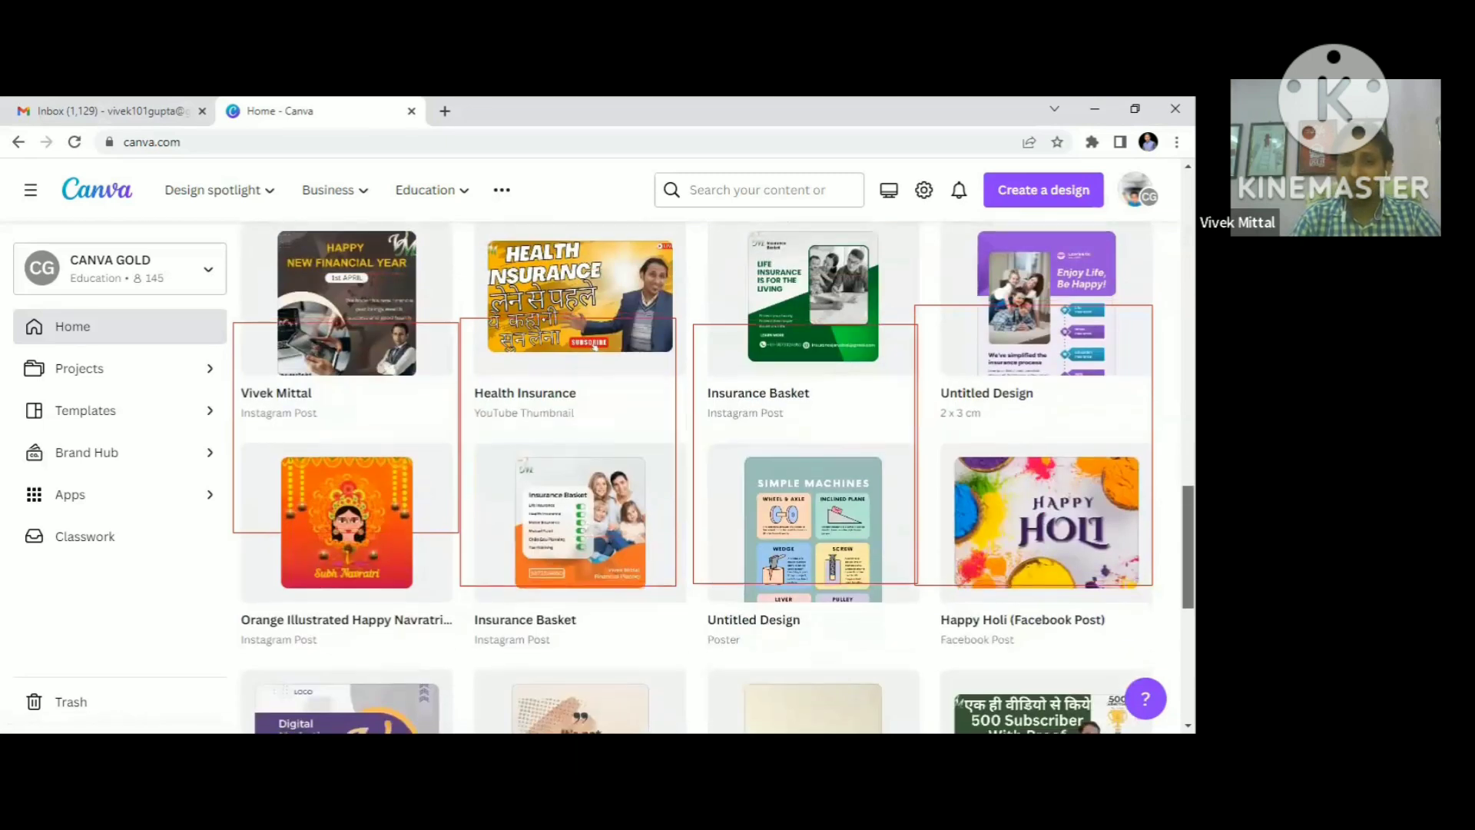
scroll(717, 476, "down", 3)
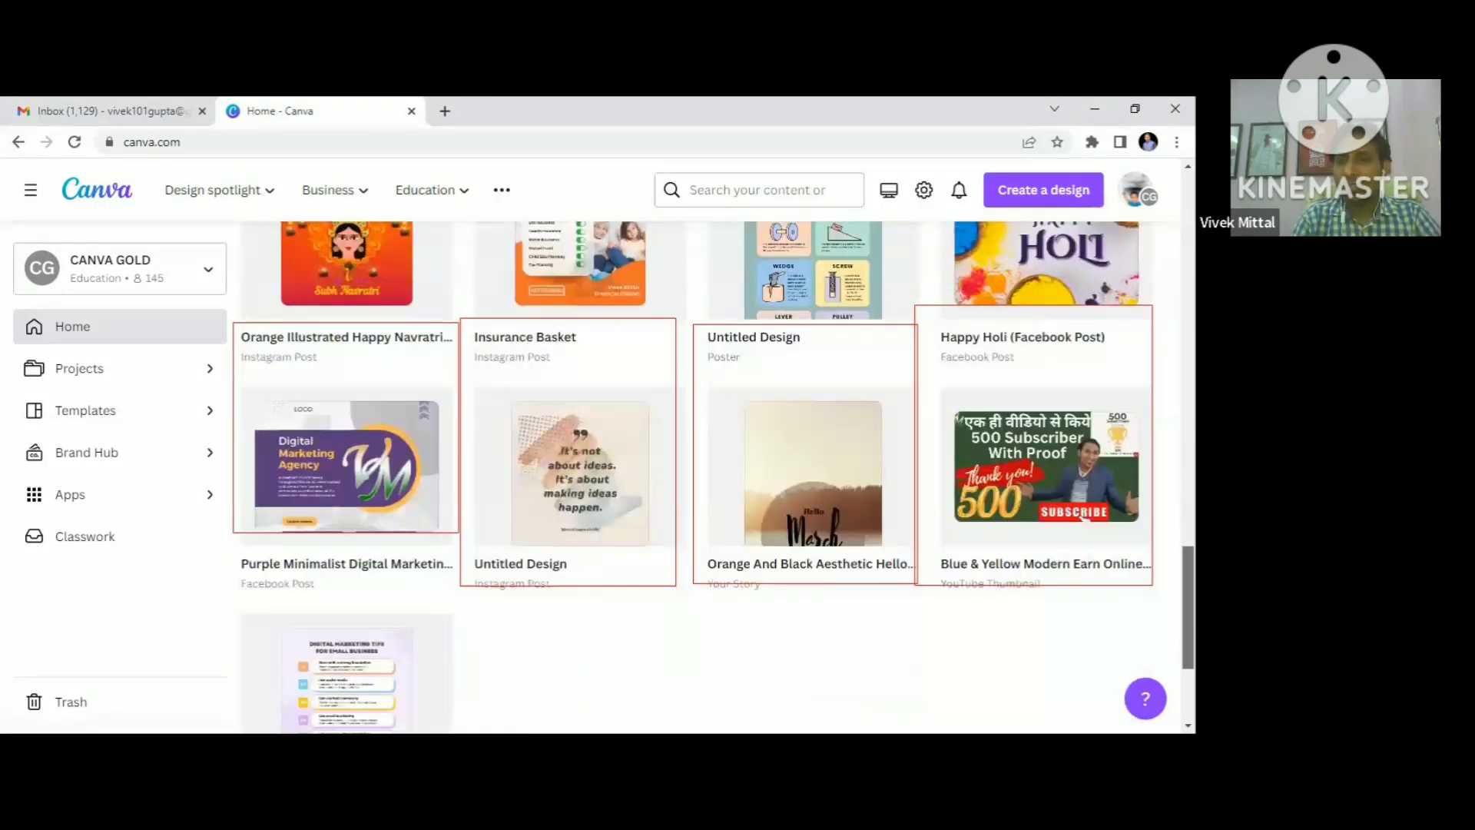
scroll(718, 476, "up", 1)
left_click_drag(1188, 602, 1188, 230)
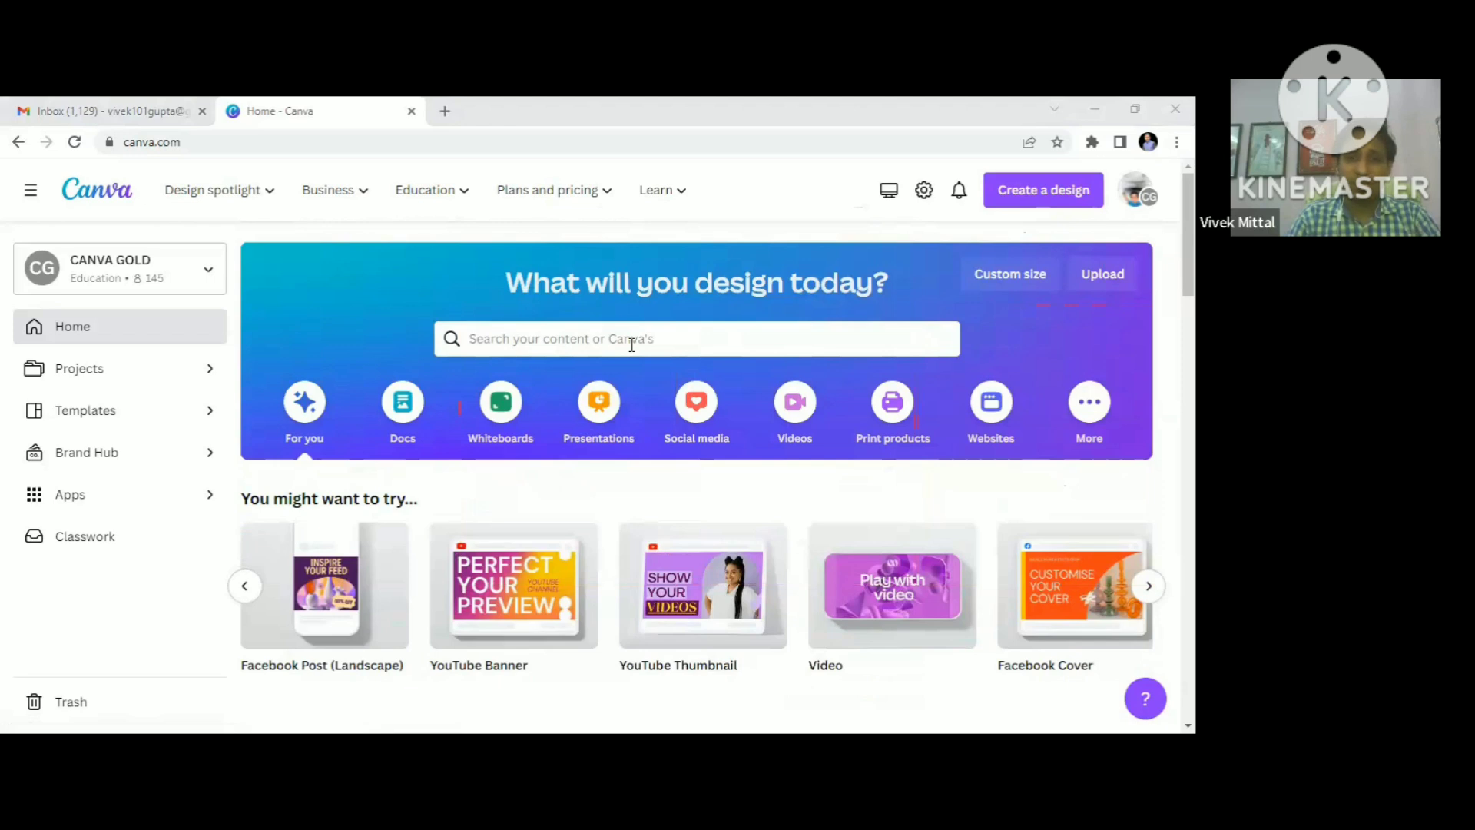
Step: Search the template library for "Work From Home"
left_click(656, 340)
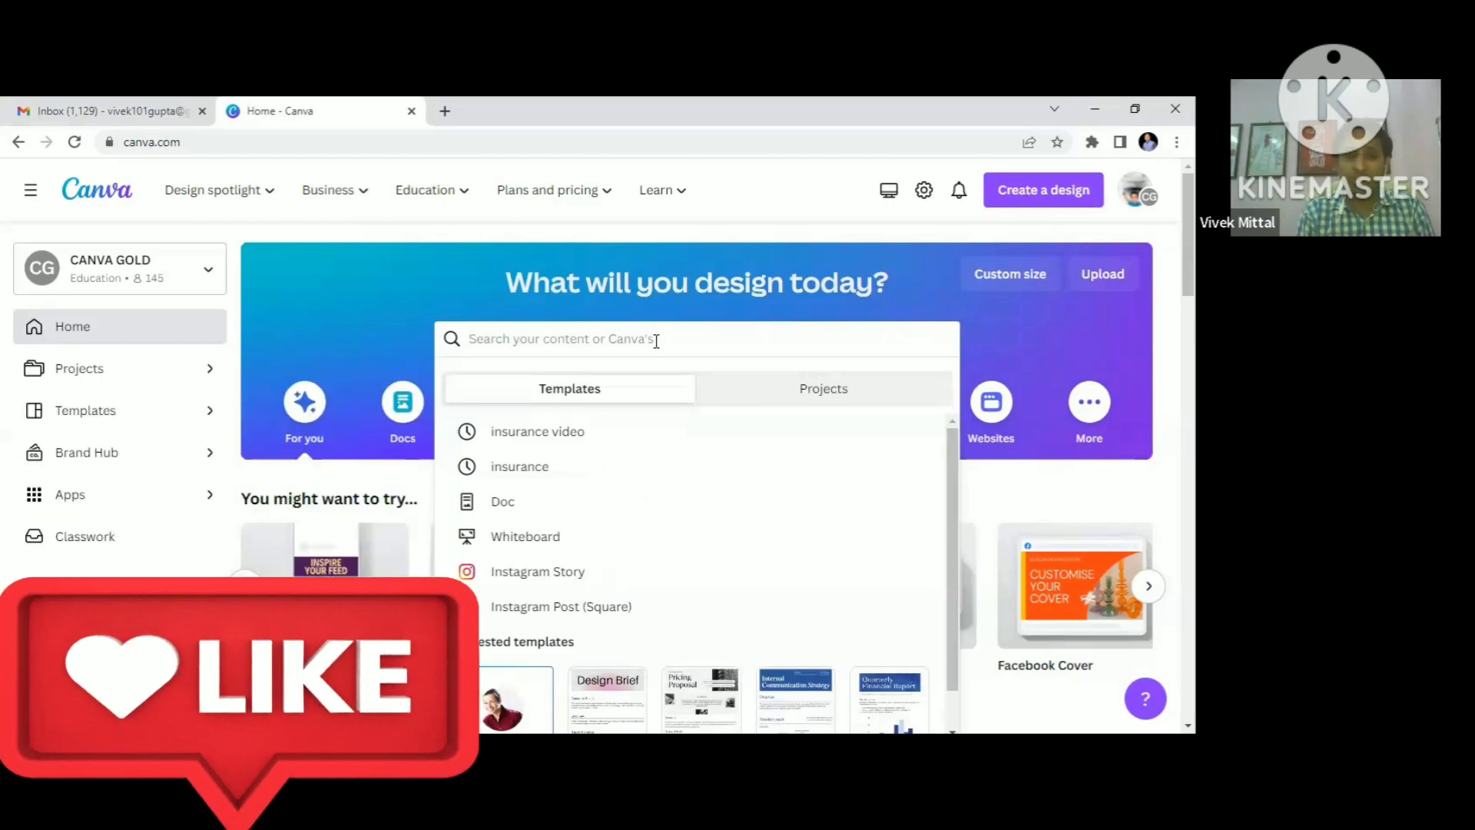
type("Work")
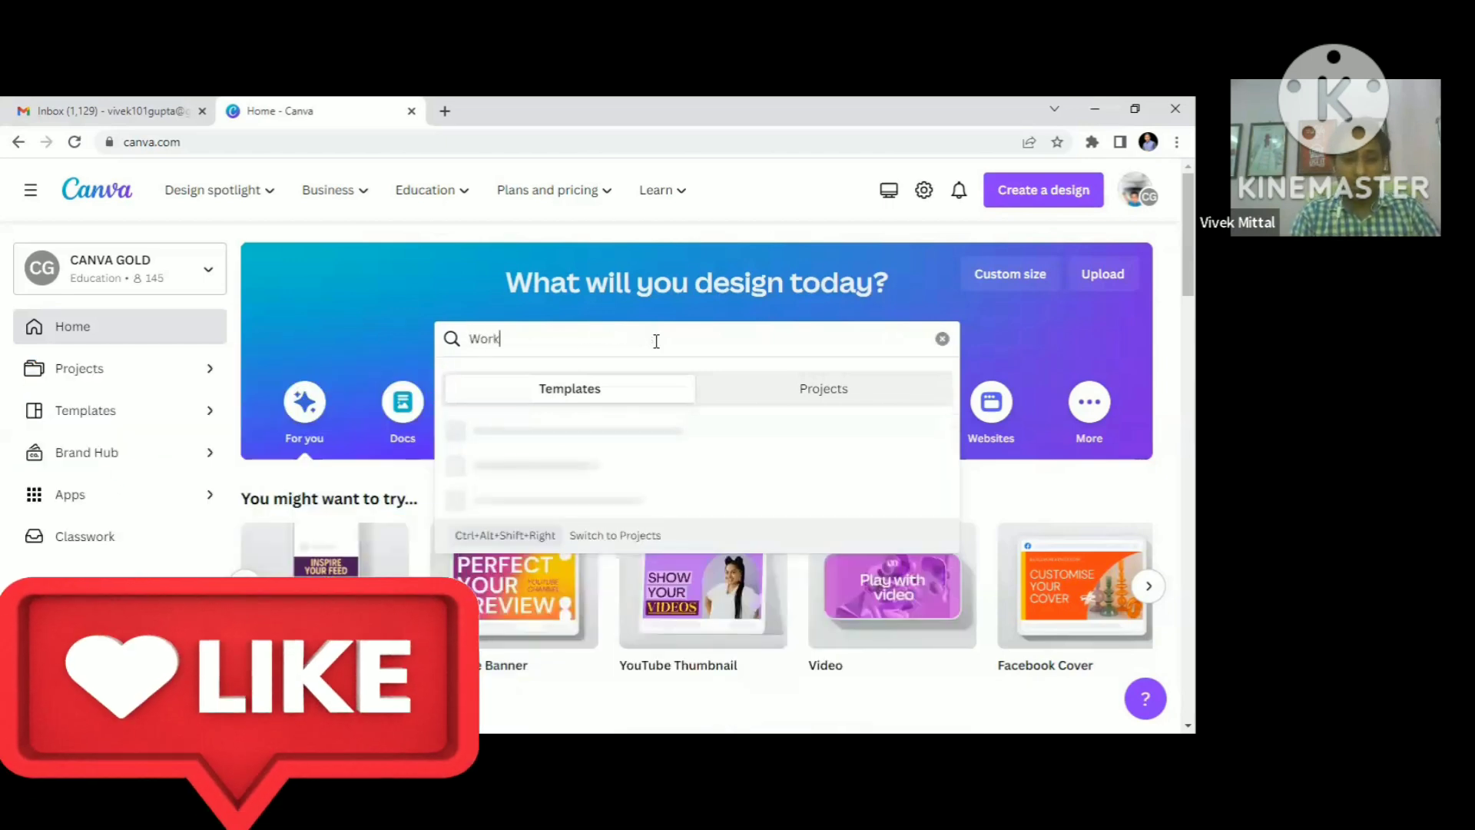
type(" From Hoo")
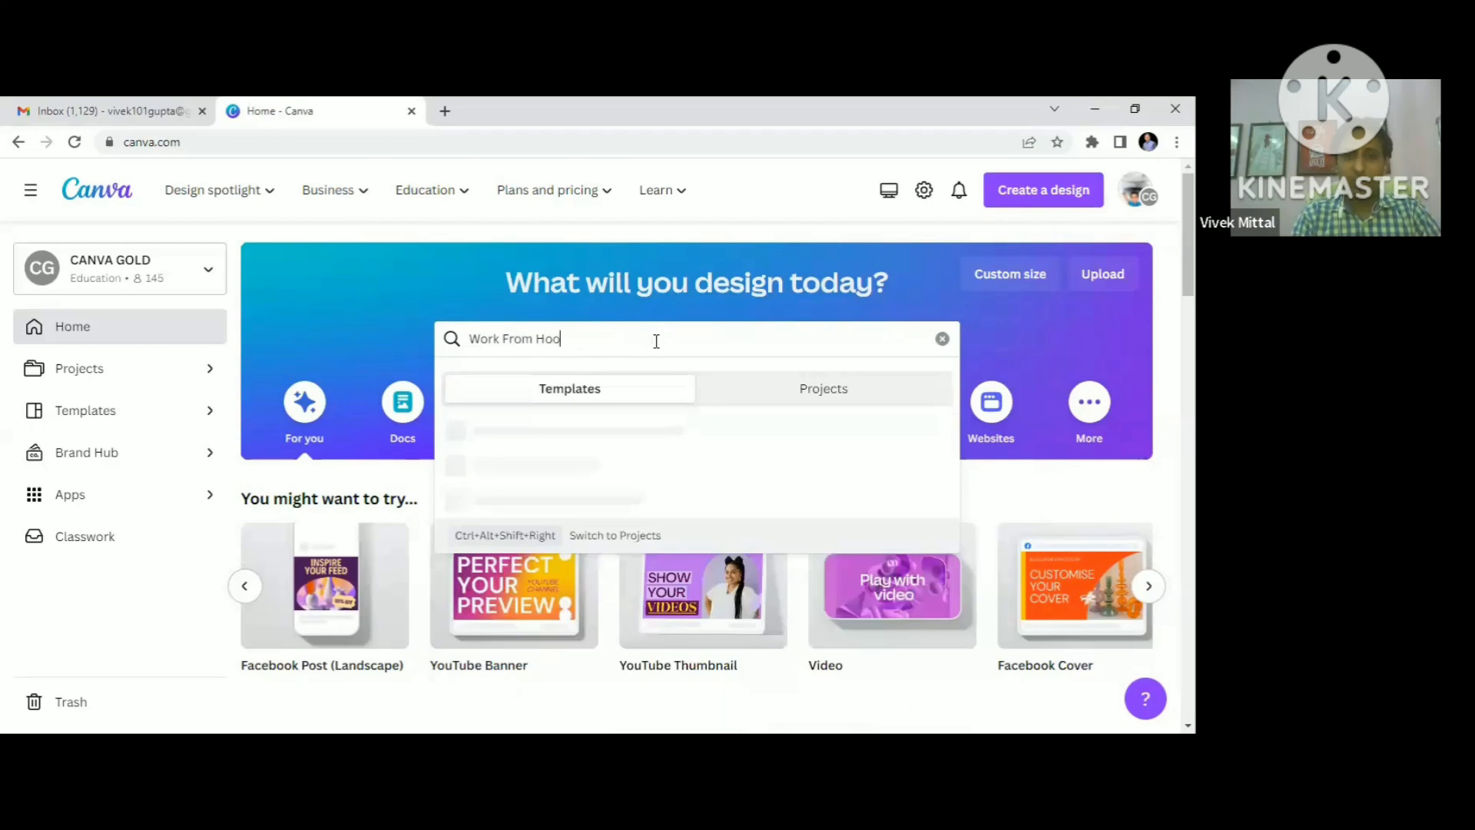
key("BackSpace")
type("me")
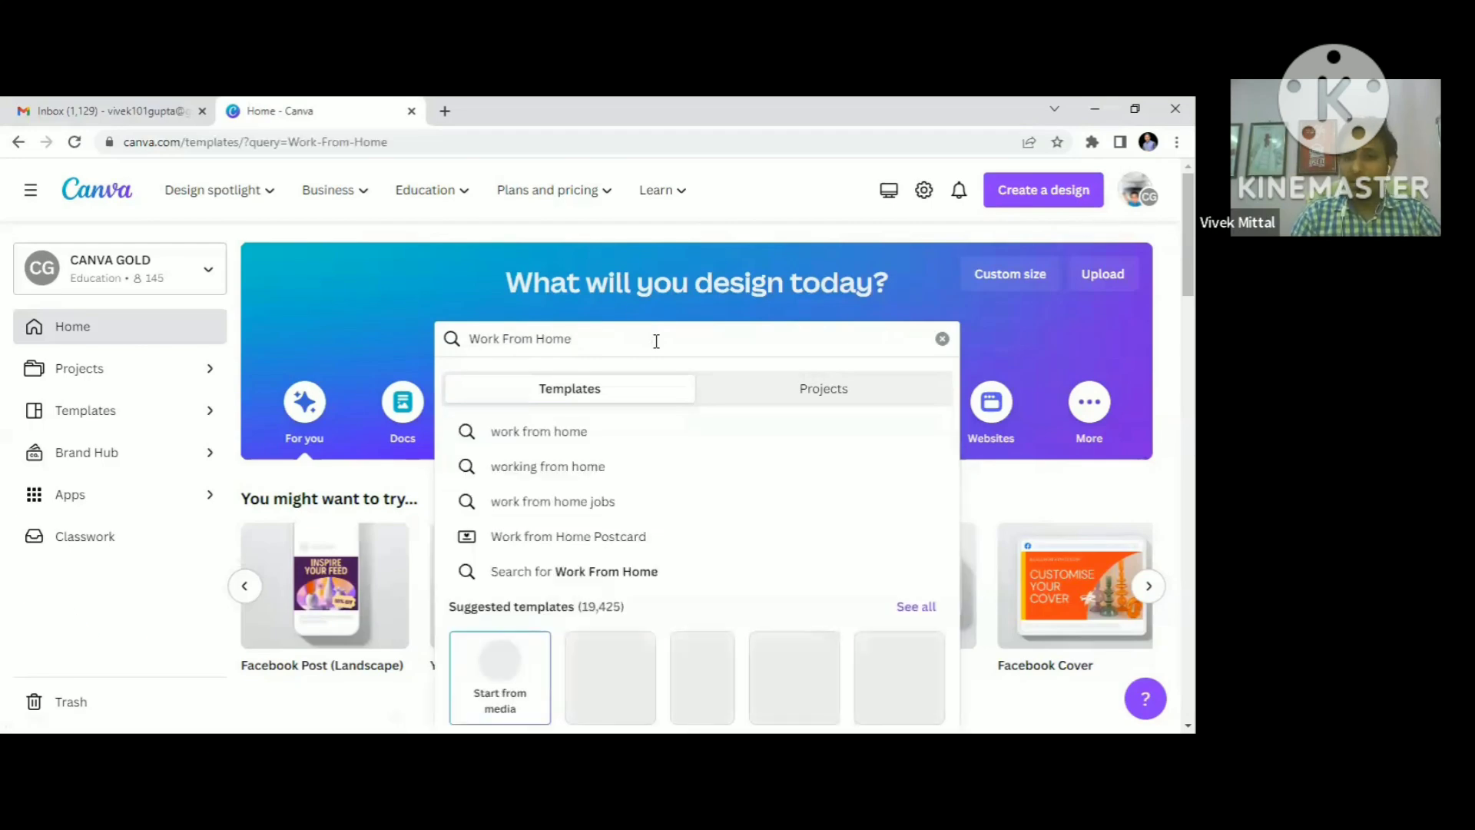
key("Return")
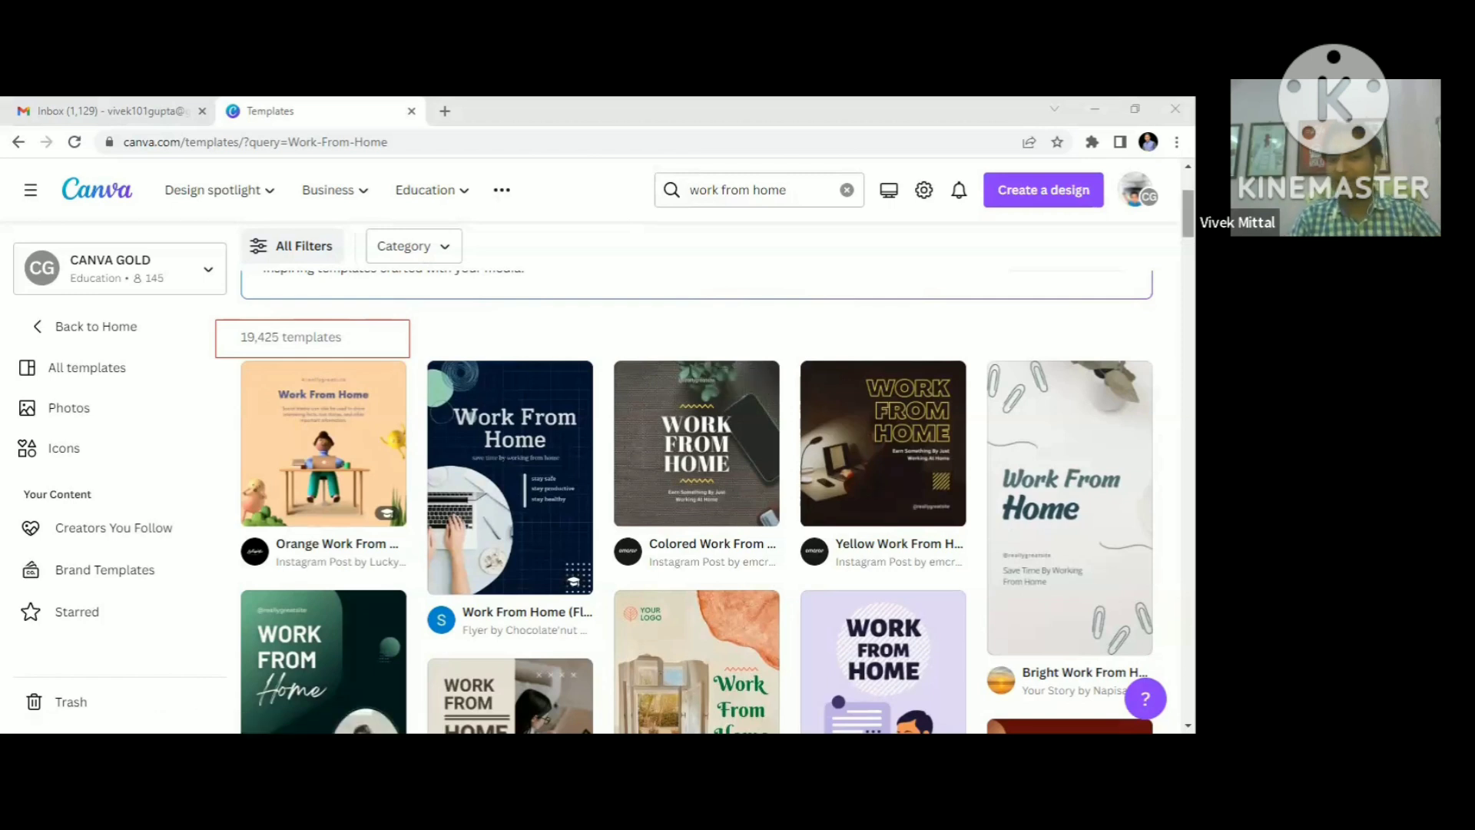
Step: Browse the Work From Home template results and return to the beginning of the results page
scroll(696, 477, "down", 3)
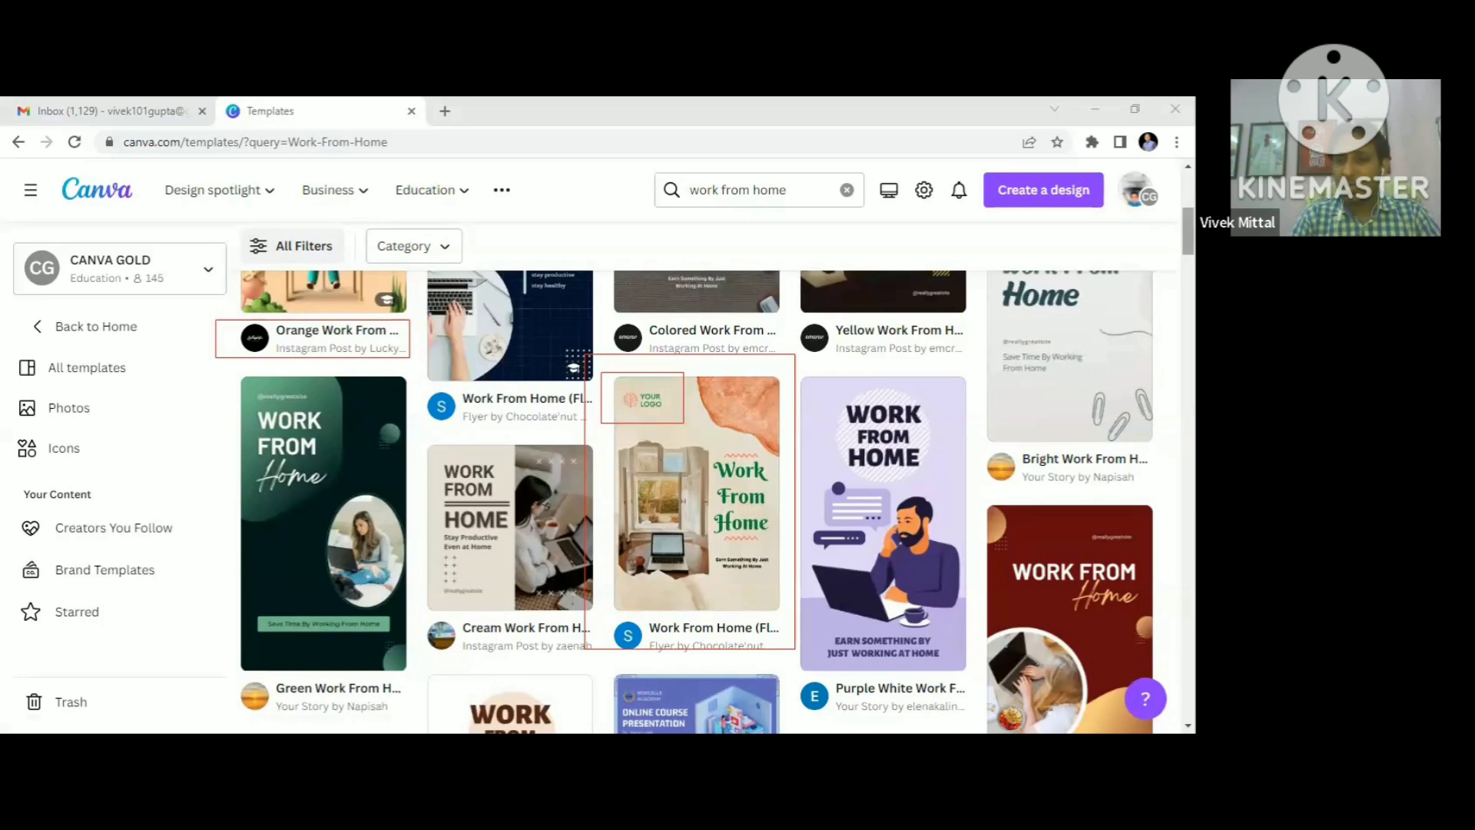
scroll(697, 476, "down", 5)
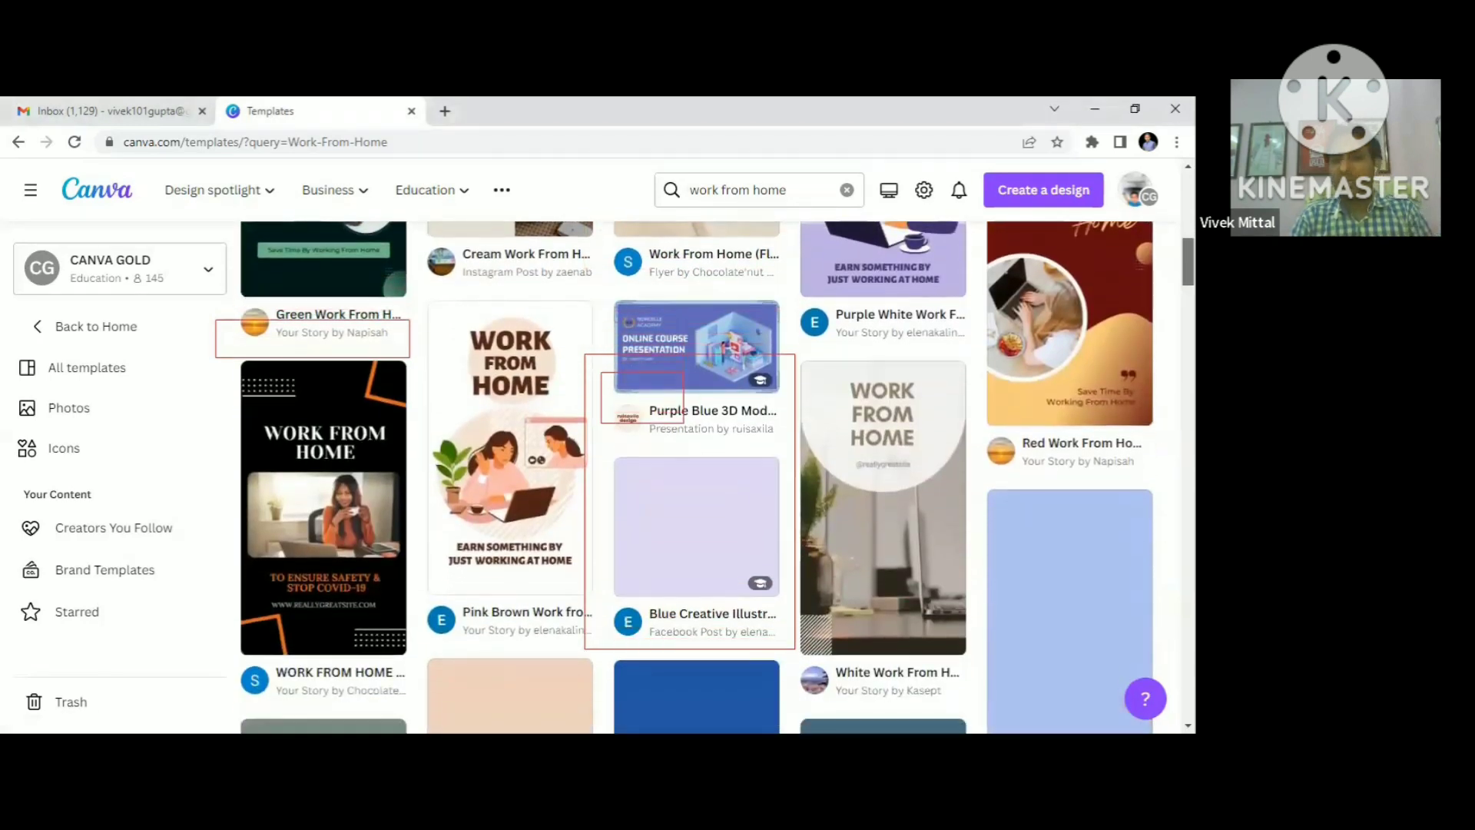
scroll(697, 477, "down", 3)
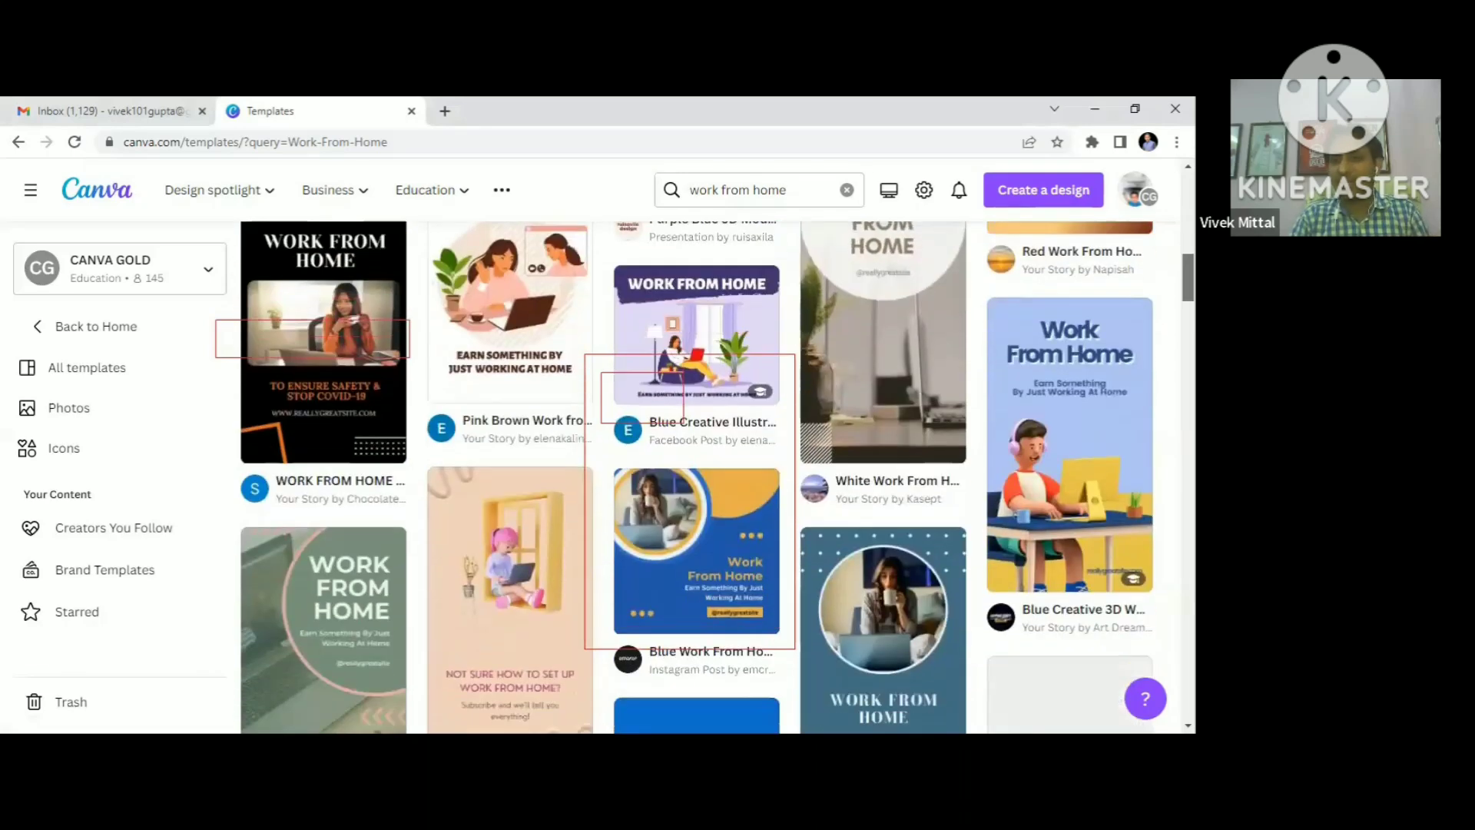
scroll(697, 476, "down", 4)
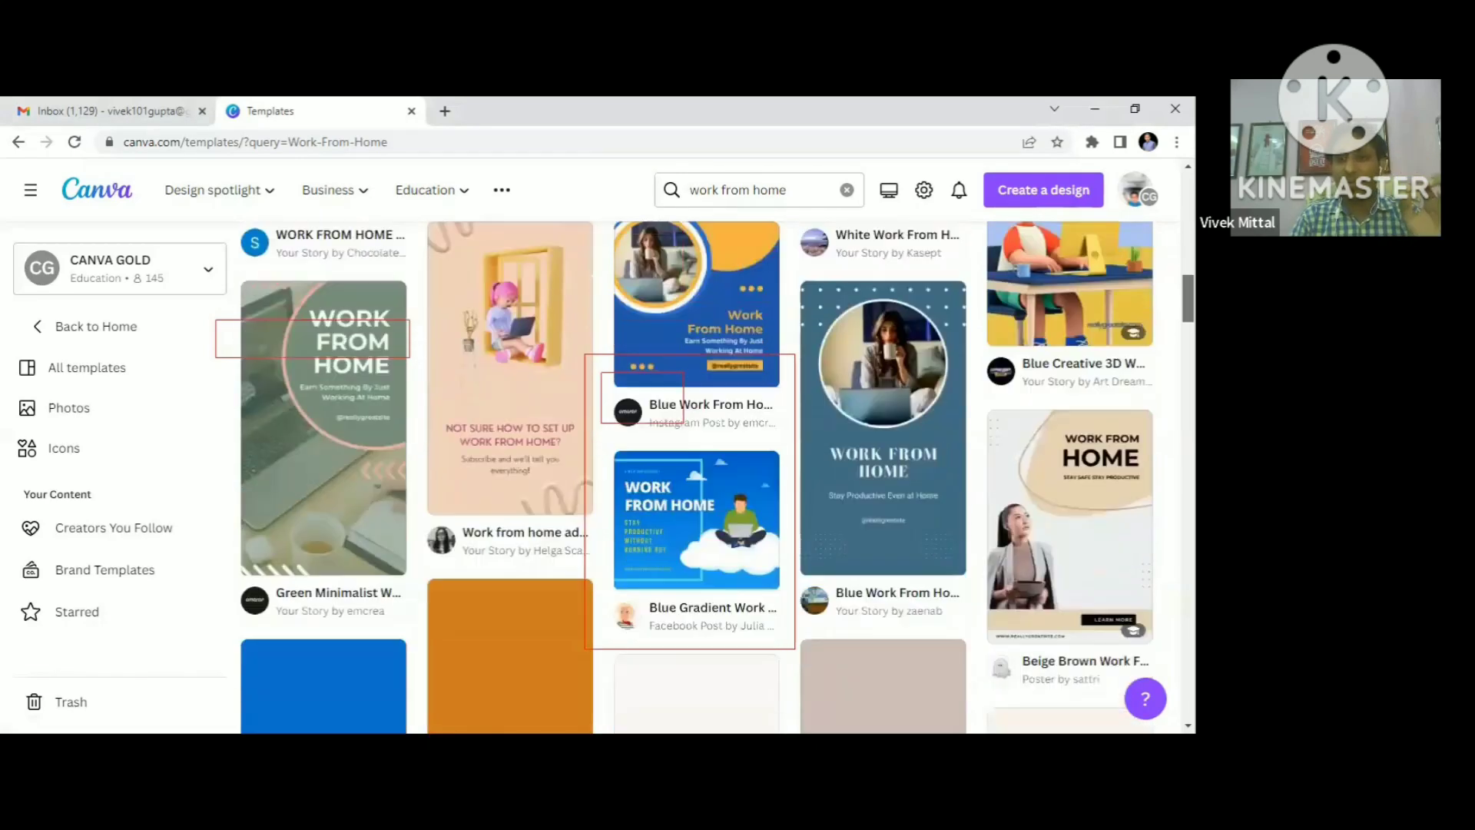
scroll(696, 476, "down", 3)
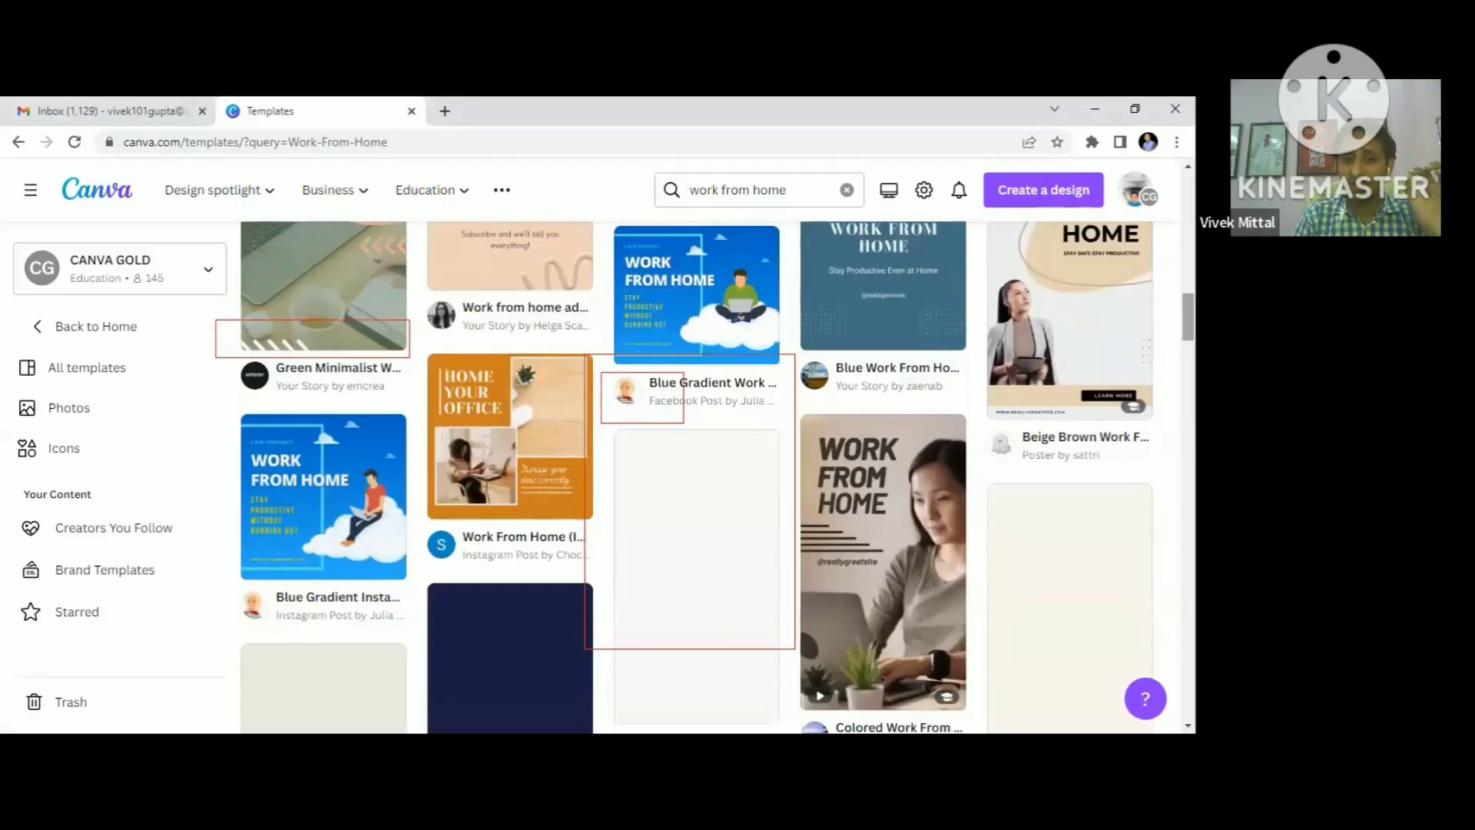
scroll(696, 476, "down", 3)
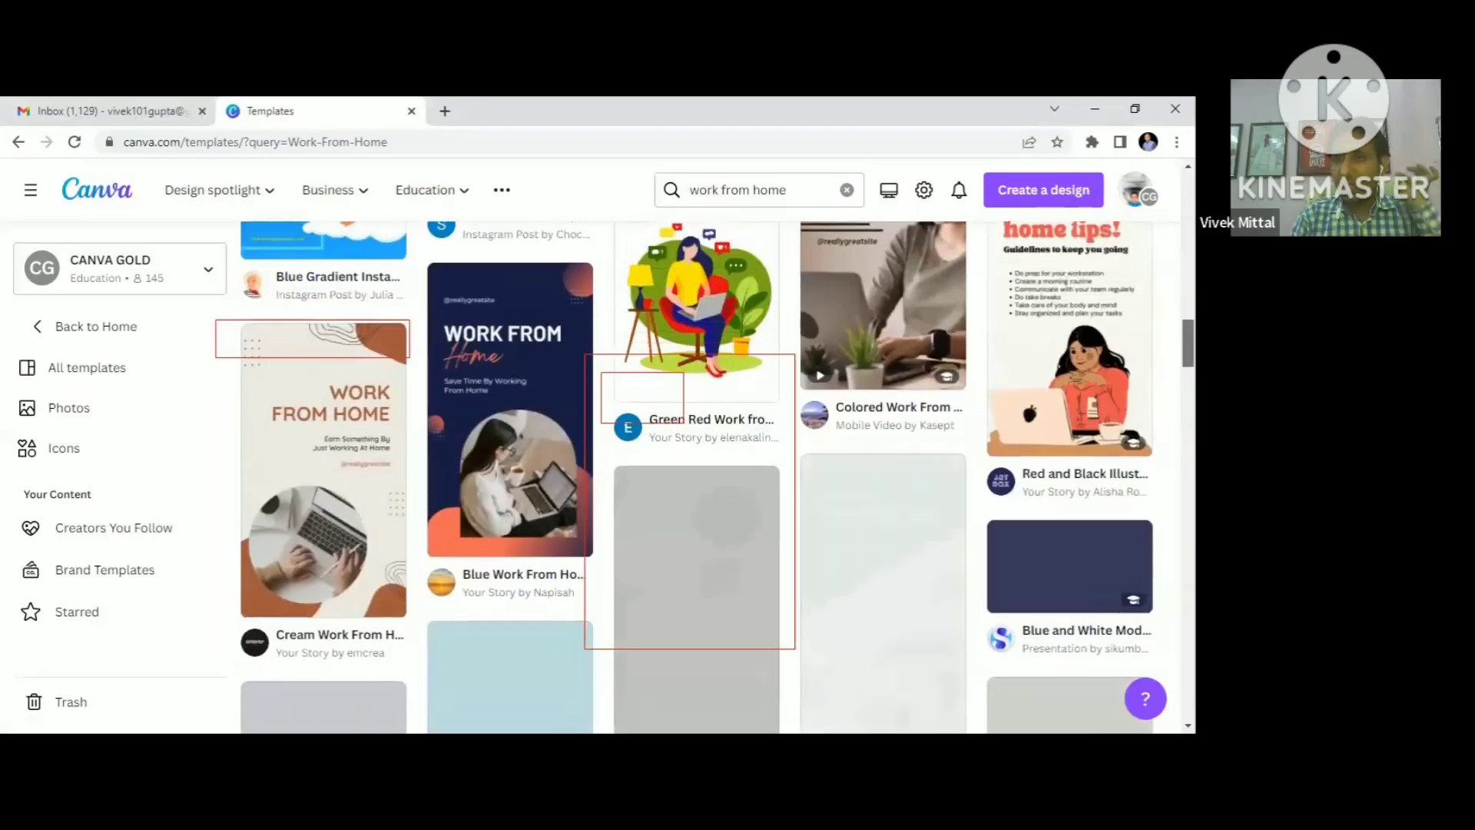
left_click_drag(1188, 344, 1187, 196)
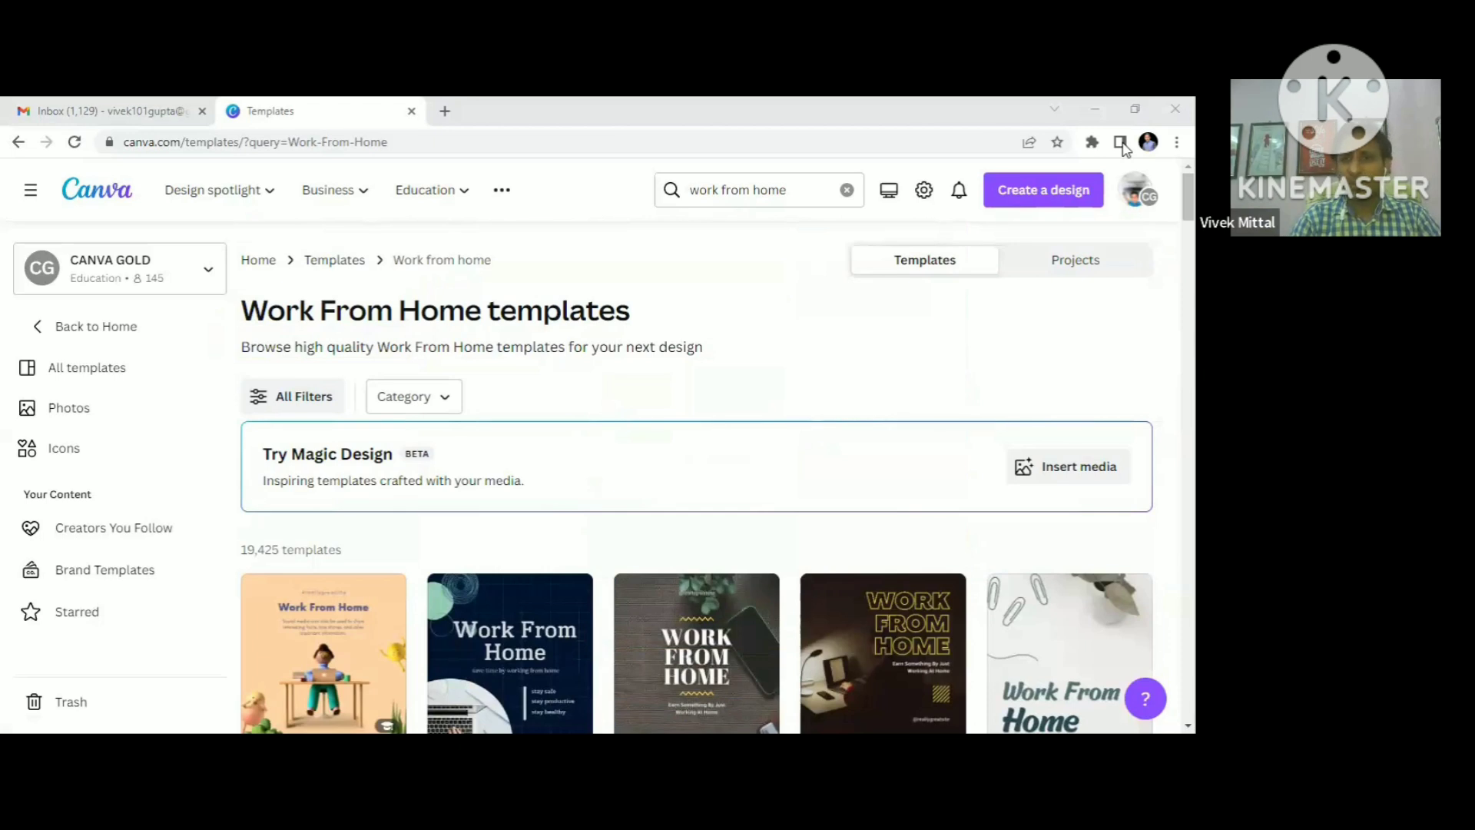
Step: Replace the current template search with a search for "INsurance"
left_click(847, 190)
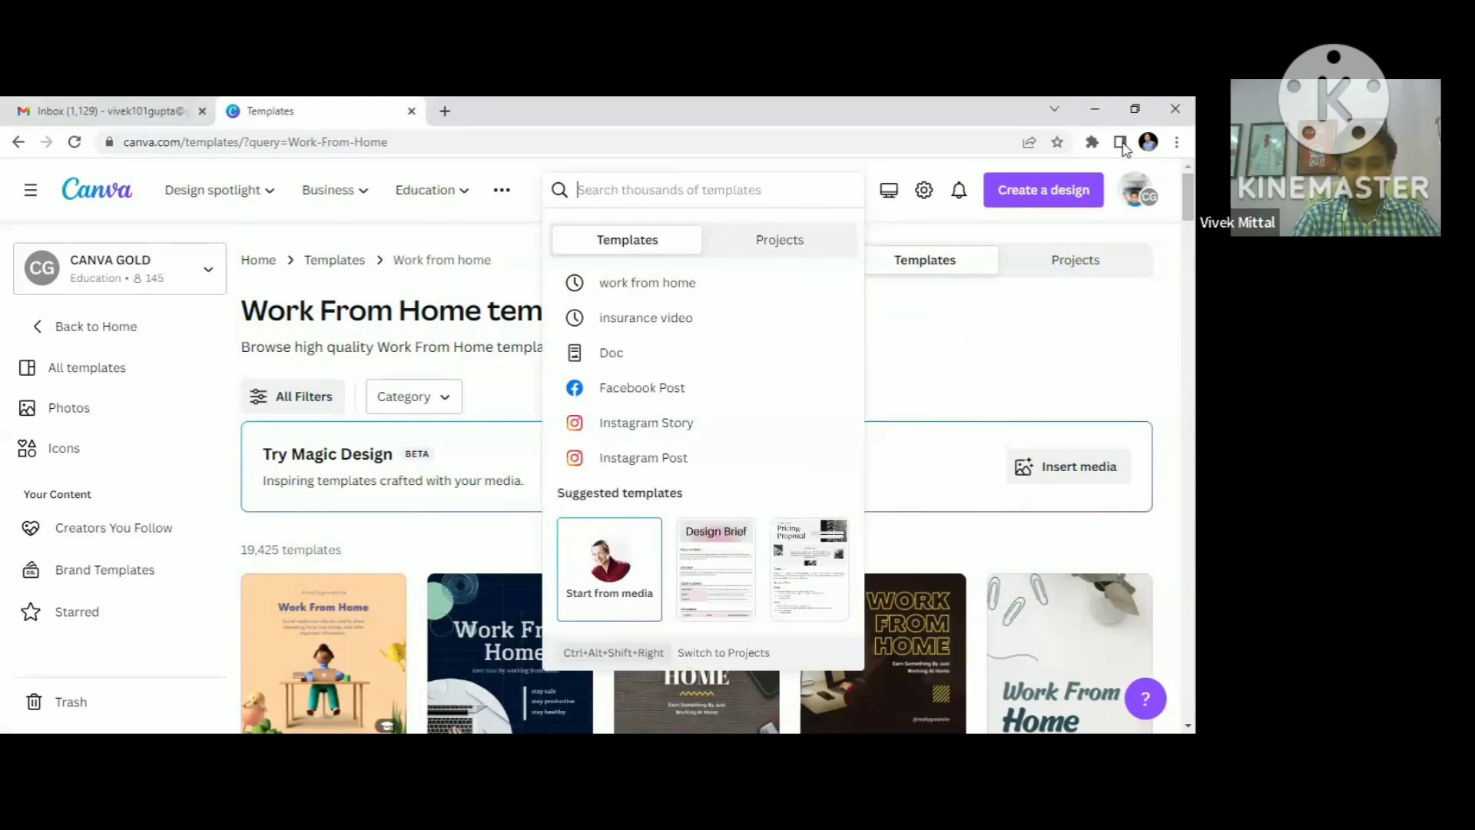
type("INsurance")
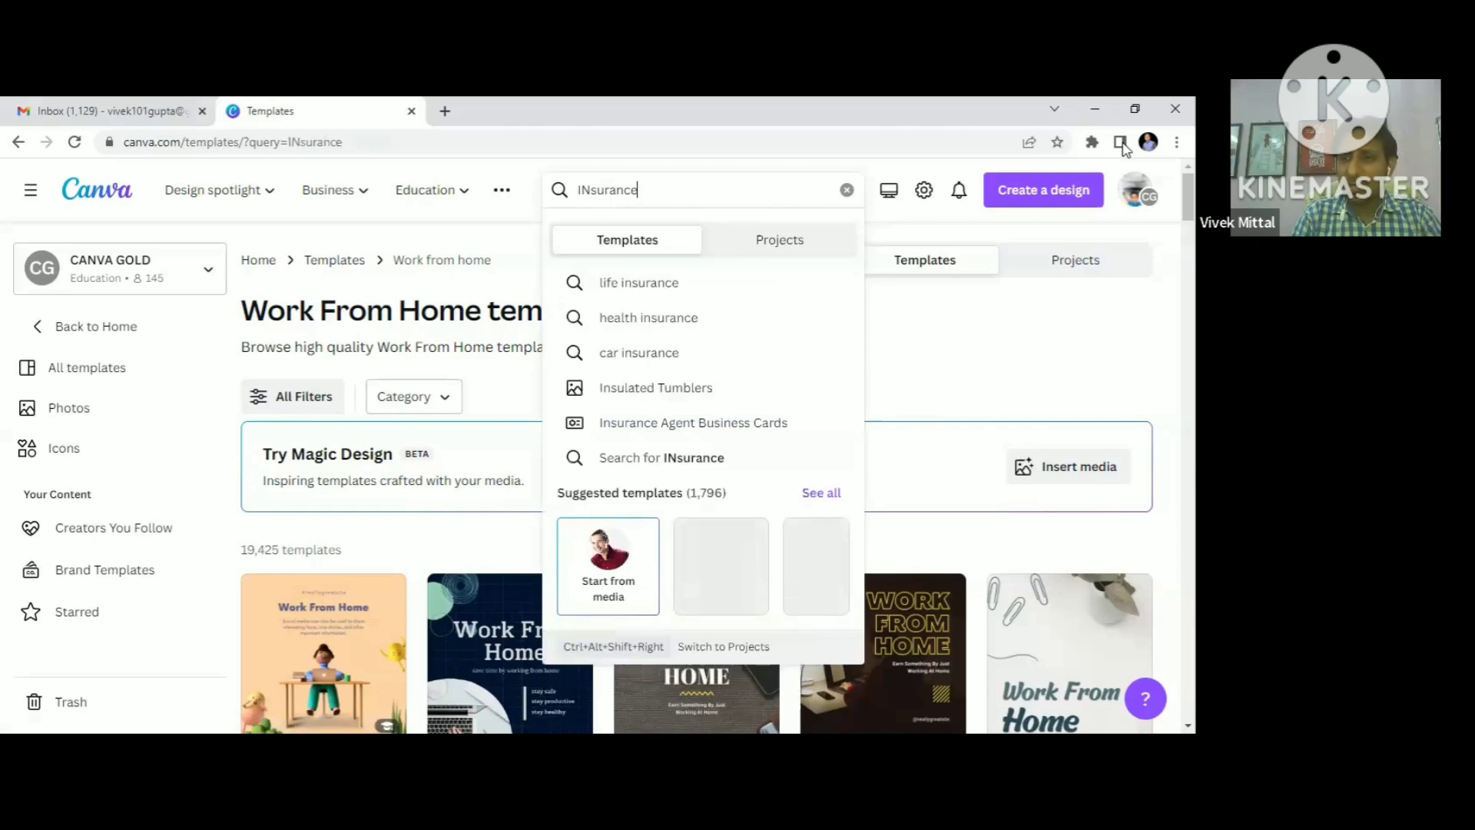
key("Return")
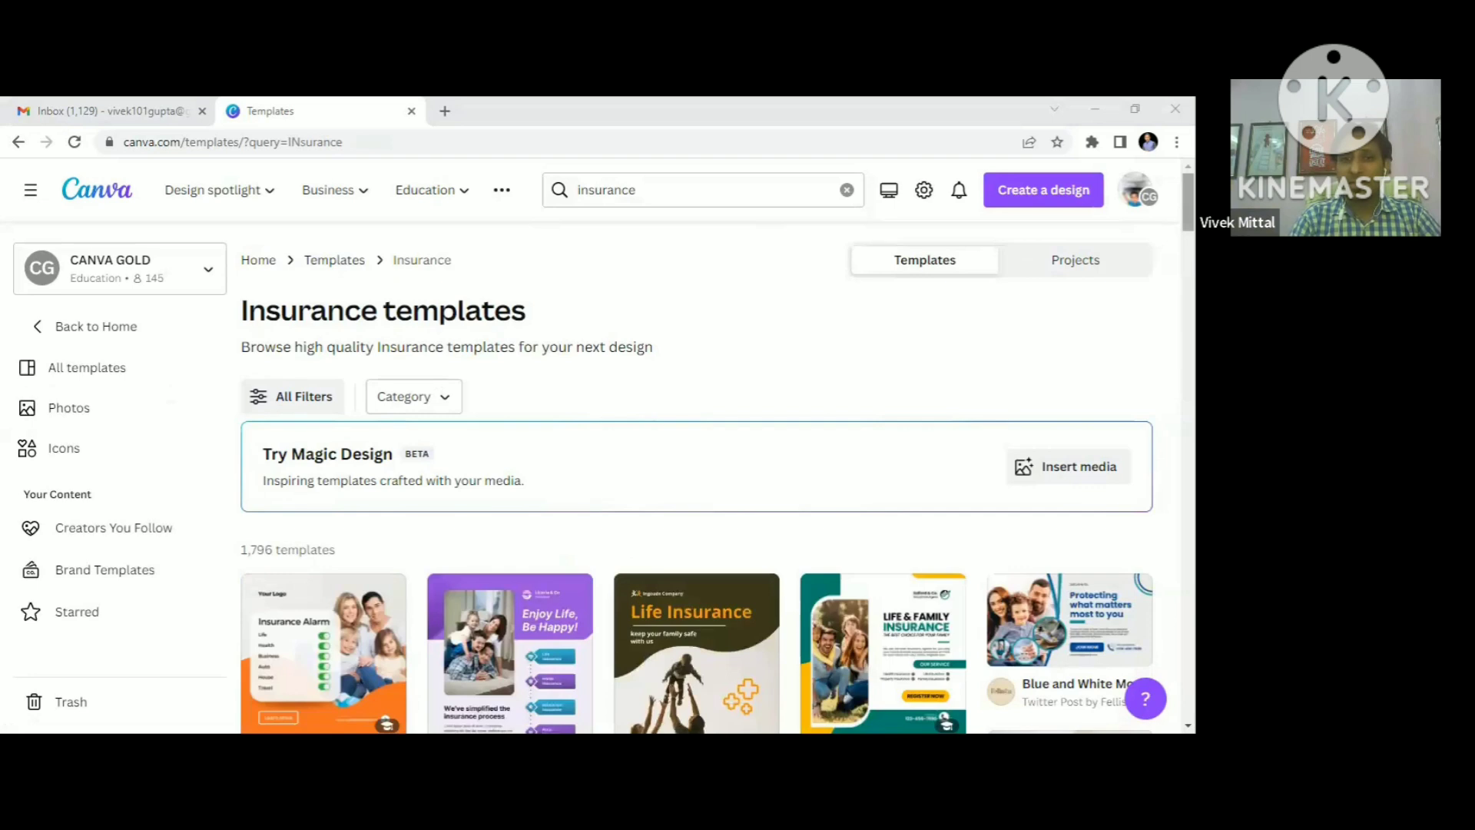
Step: Browse the insurance template results to examine the available posts, flyers and presentations
scroll(1188, 201, "down", 3)
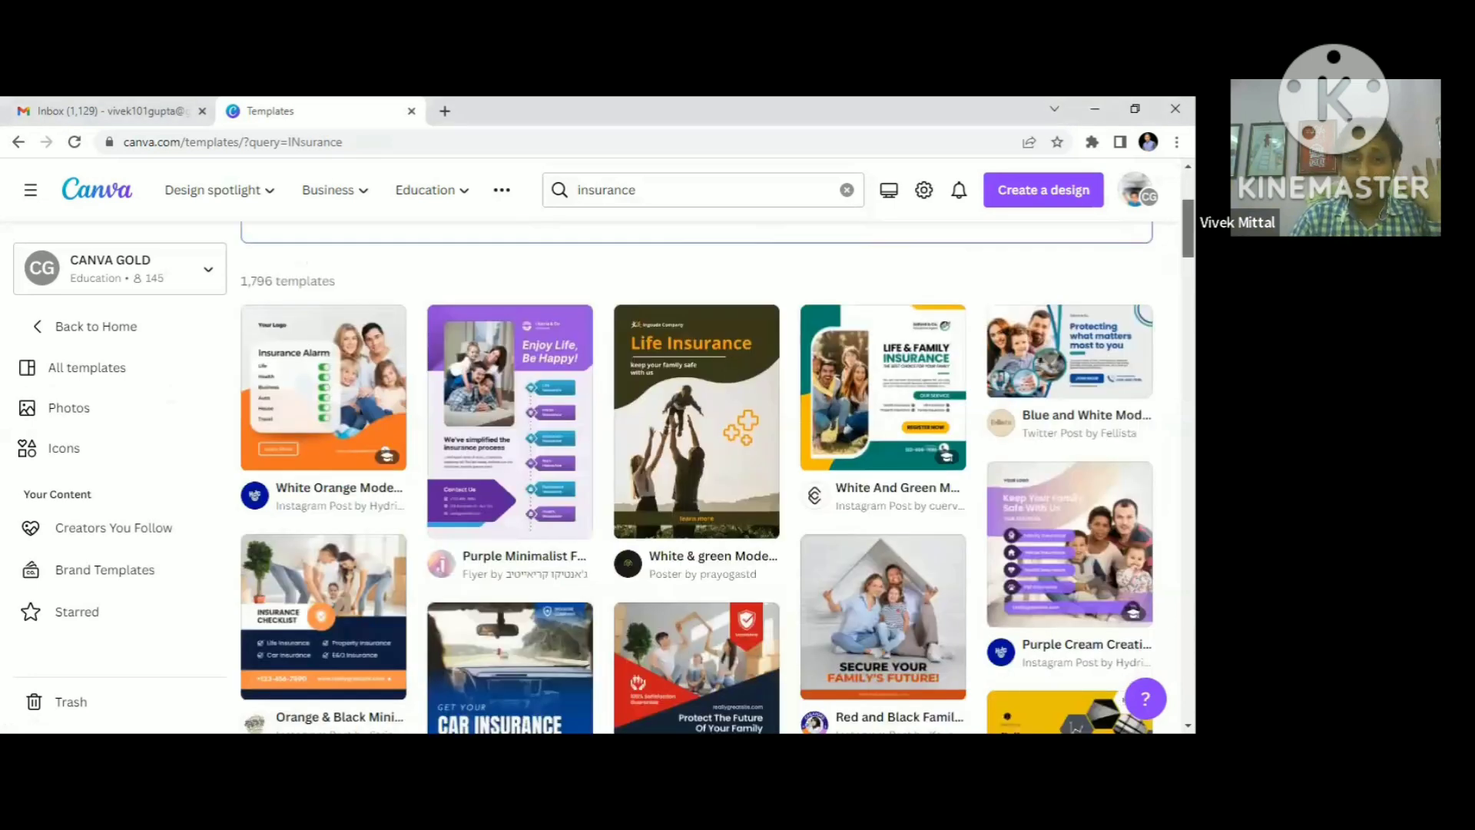
left_click_drag(1187, 228, 1188, 232)
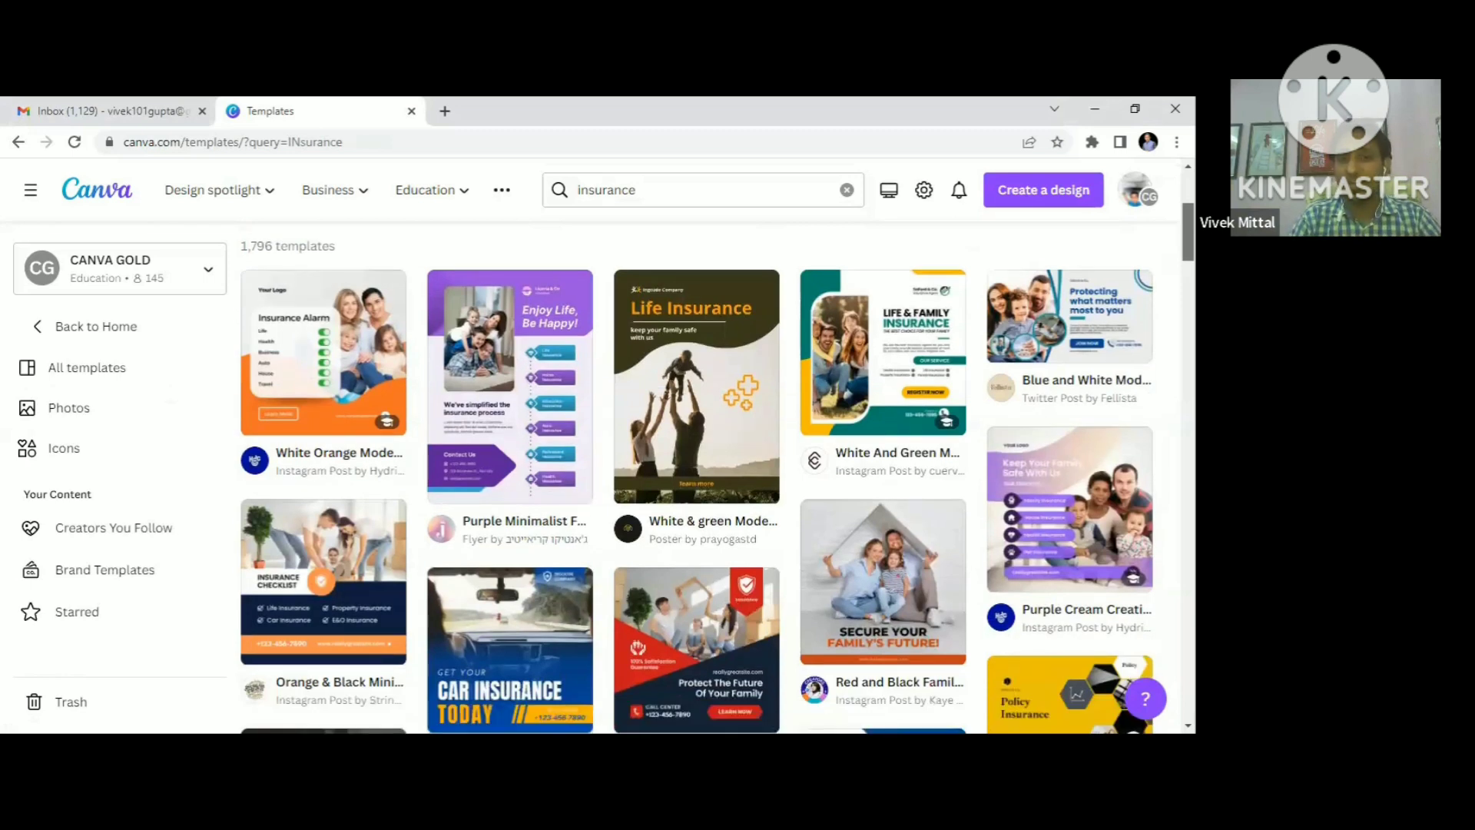
left_click_drag(1188, 232, 1188, 233)
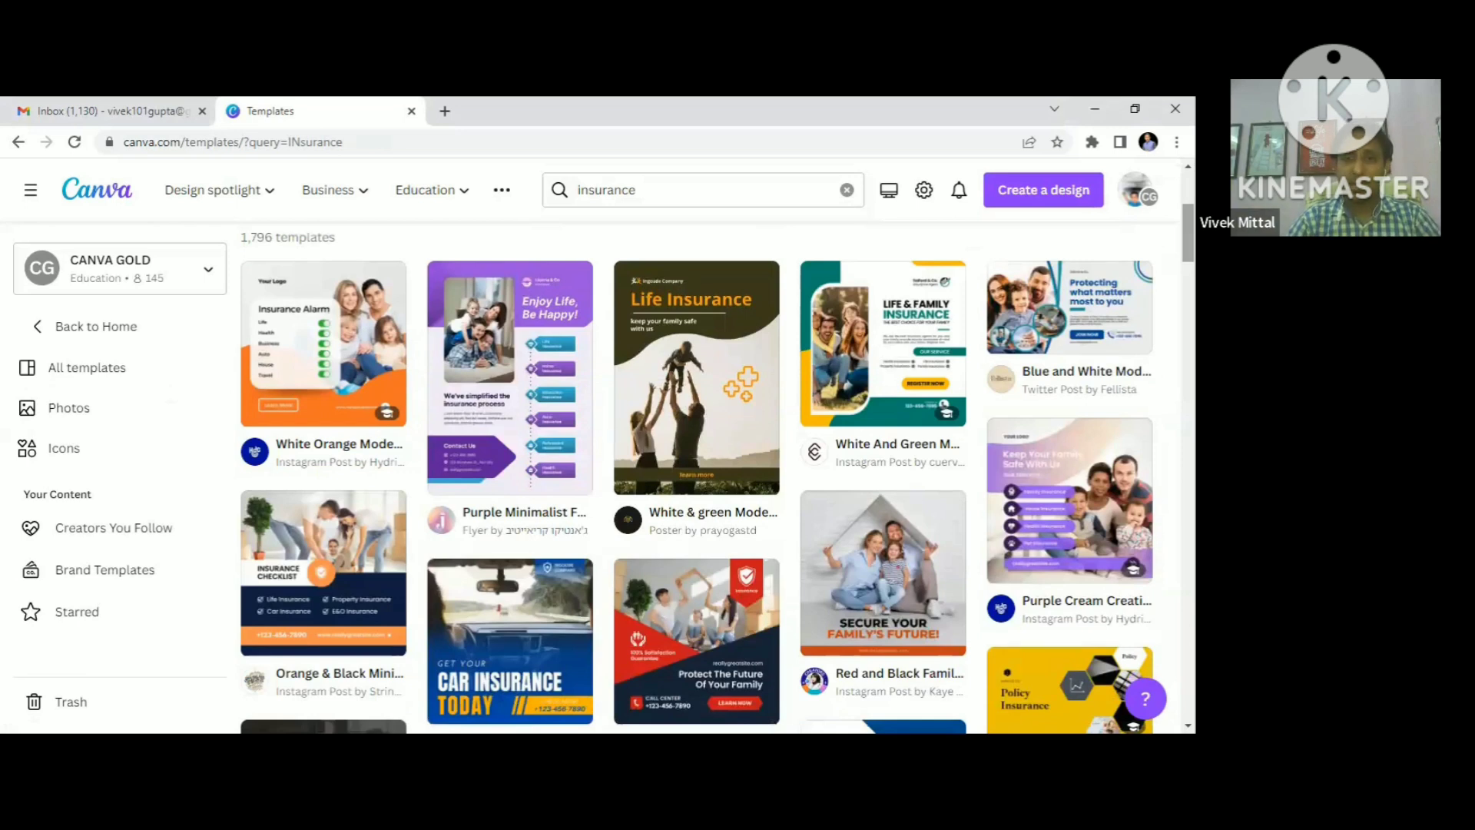
scroll(718, 474, "down", 4)
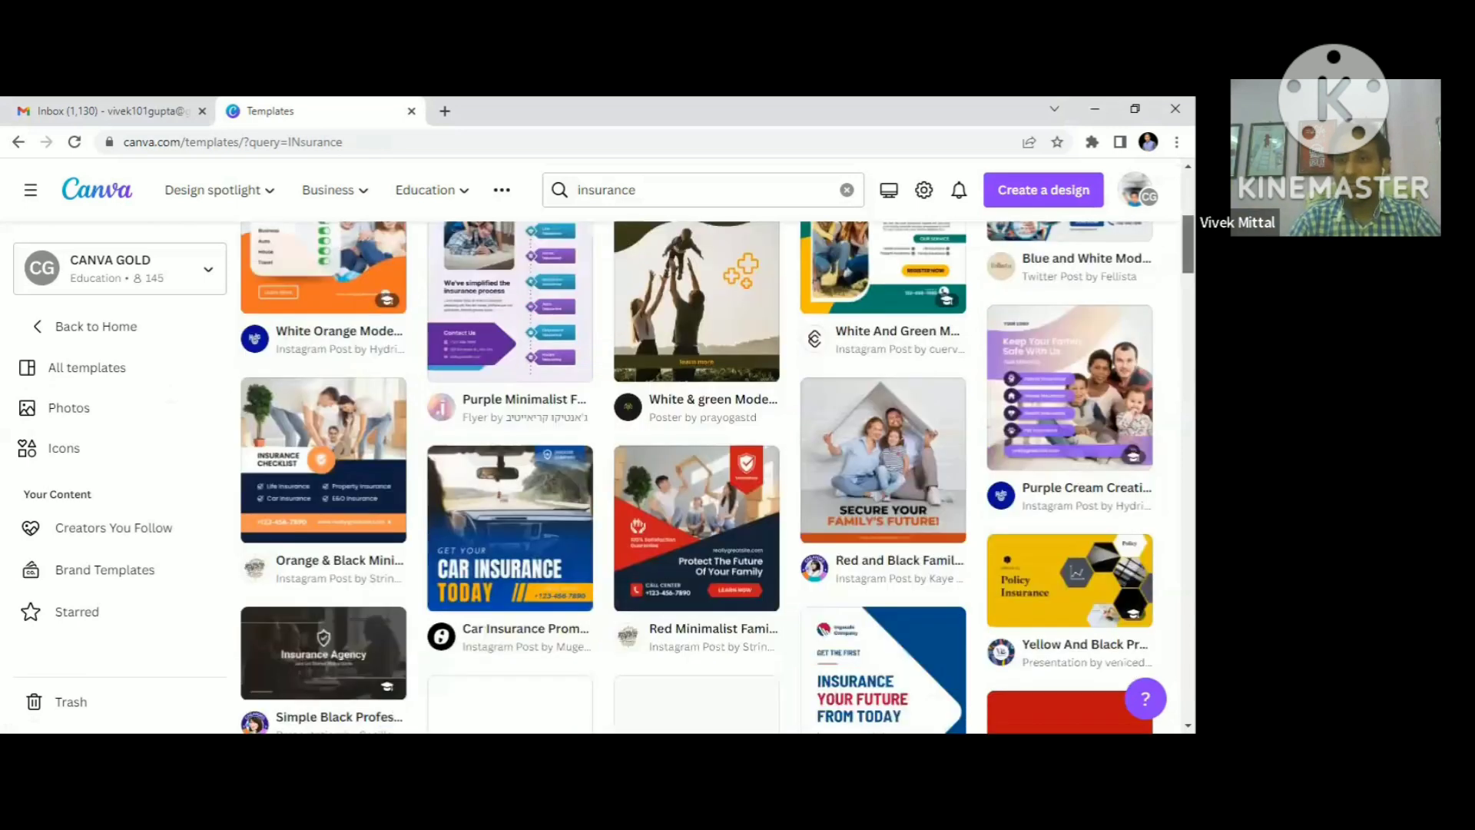
left_click_drag(1188, 263, 1188, 264)
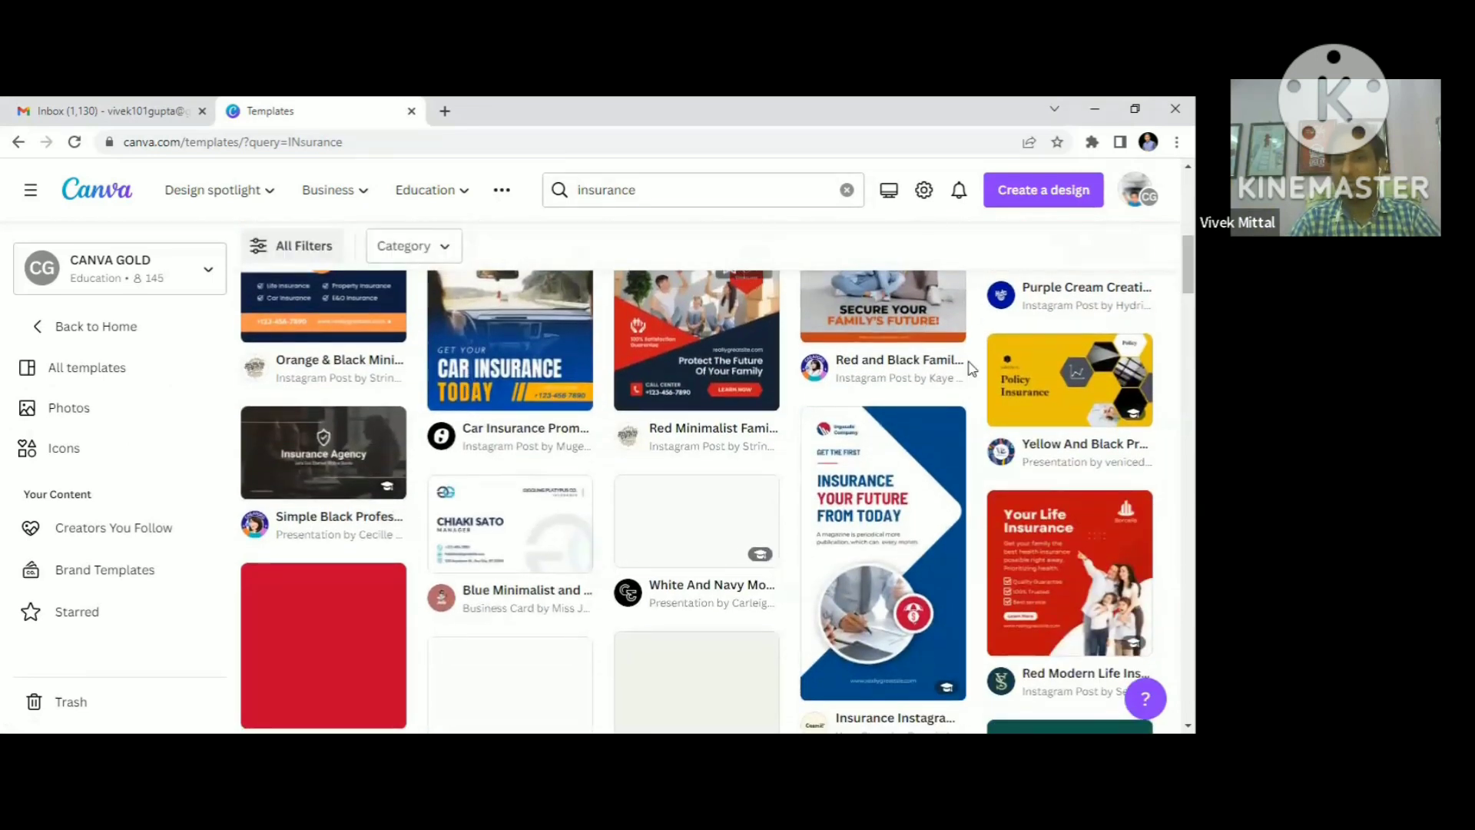
scroll(717, 484, "down", 3)
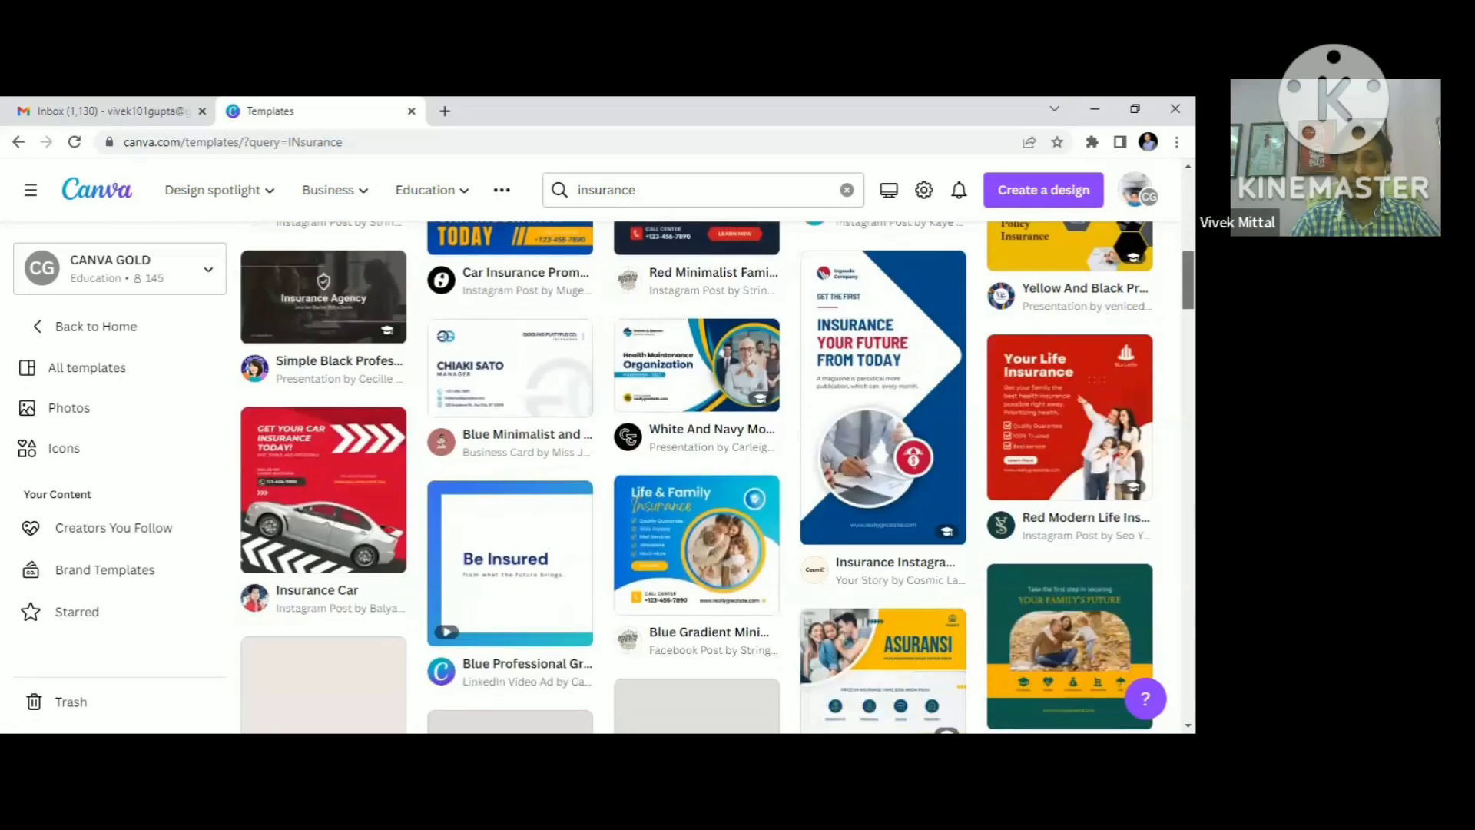
scroll(717, 484, "down", 4)
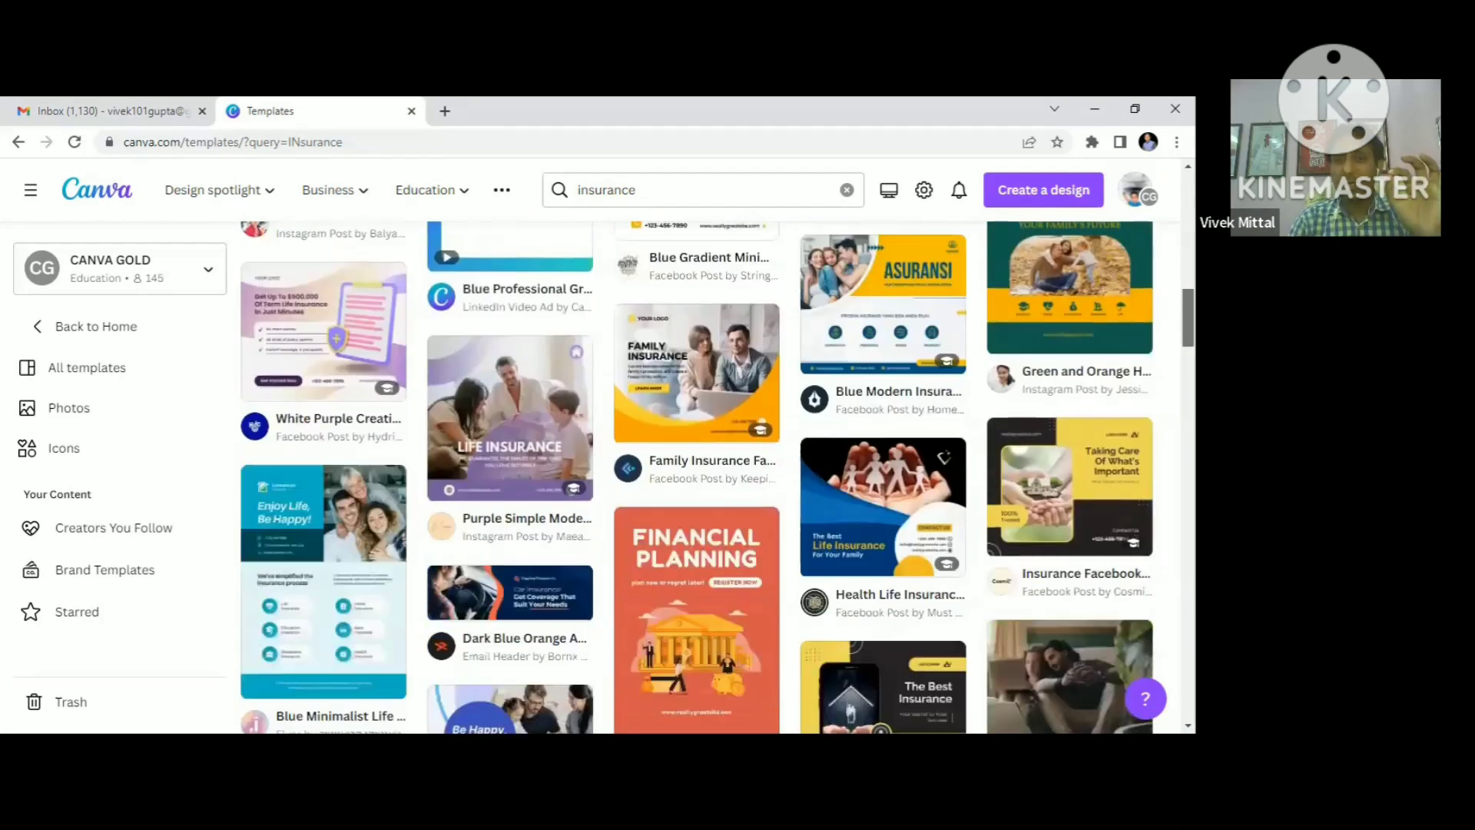
Step: Replace the current template search with a search for "Wellness"
scroll(717, 484, "up", 1)
scroll(717, 484, "up", 10)
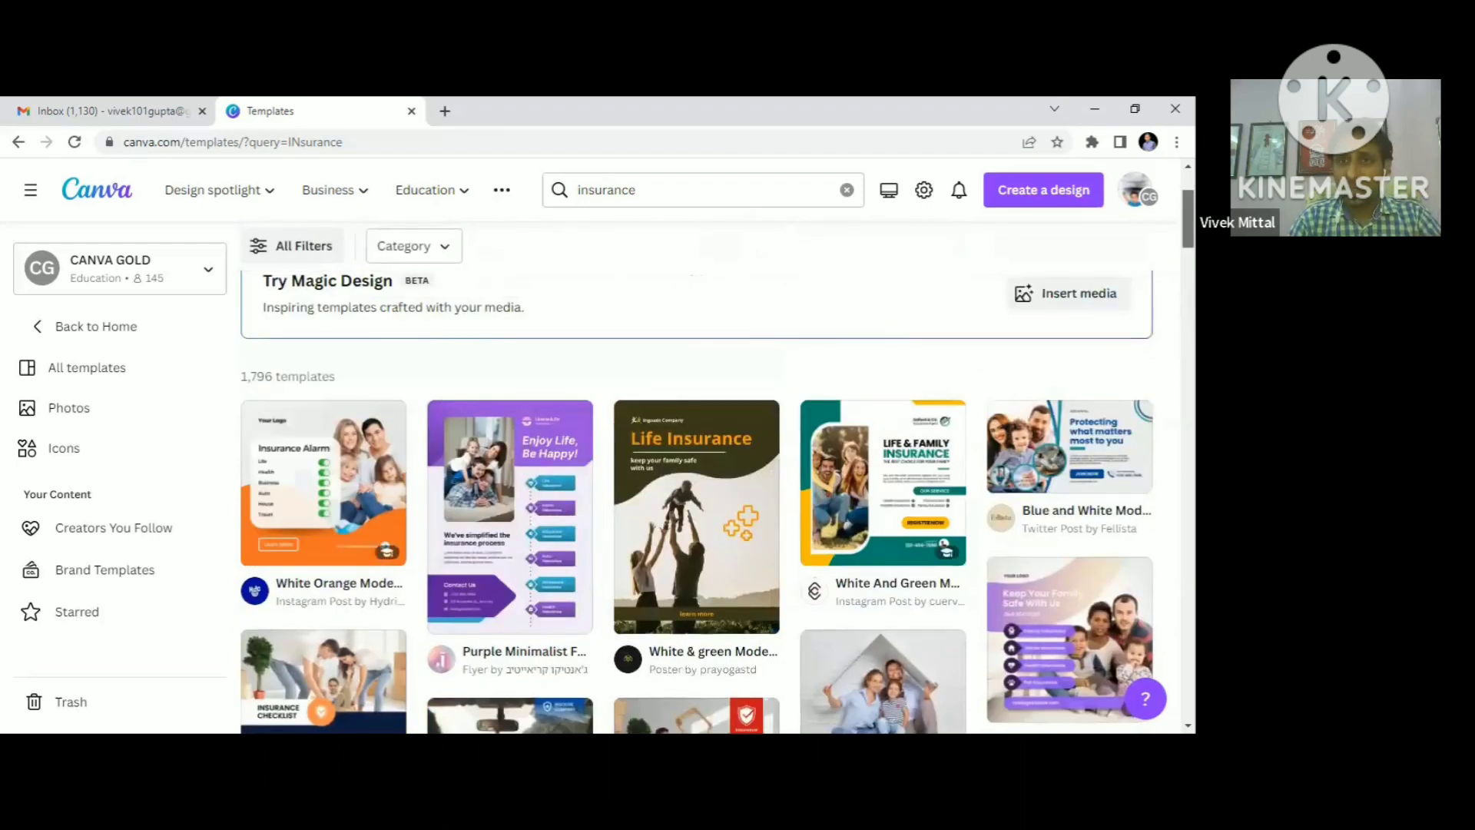
scroll(676, 265, "up", 3)
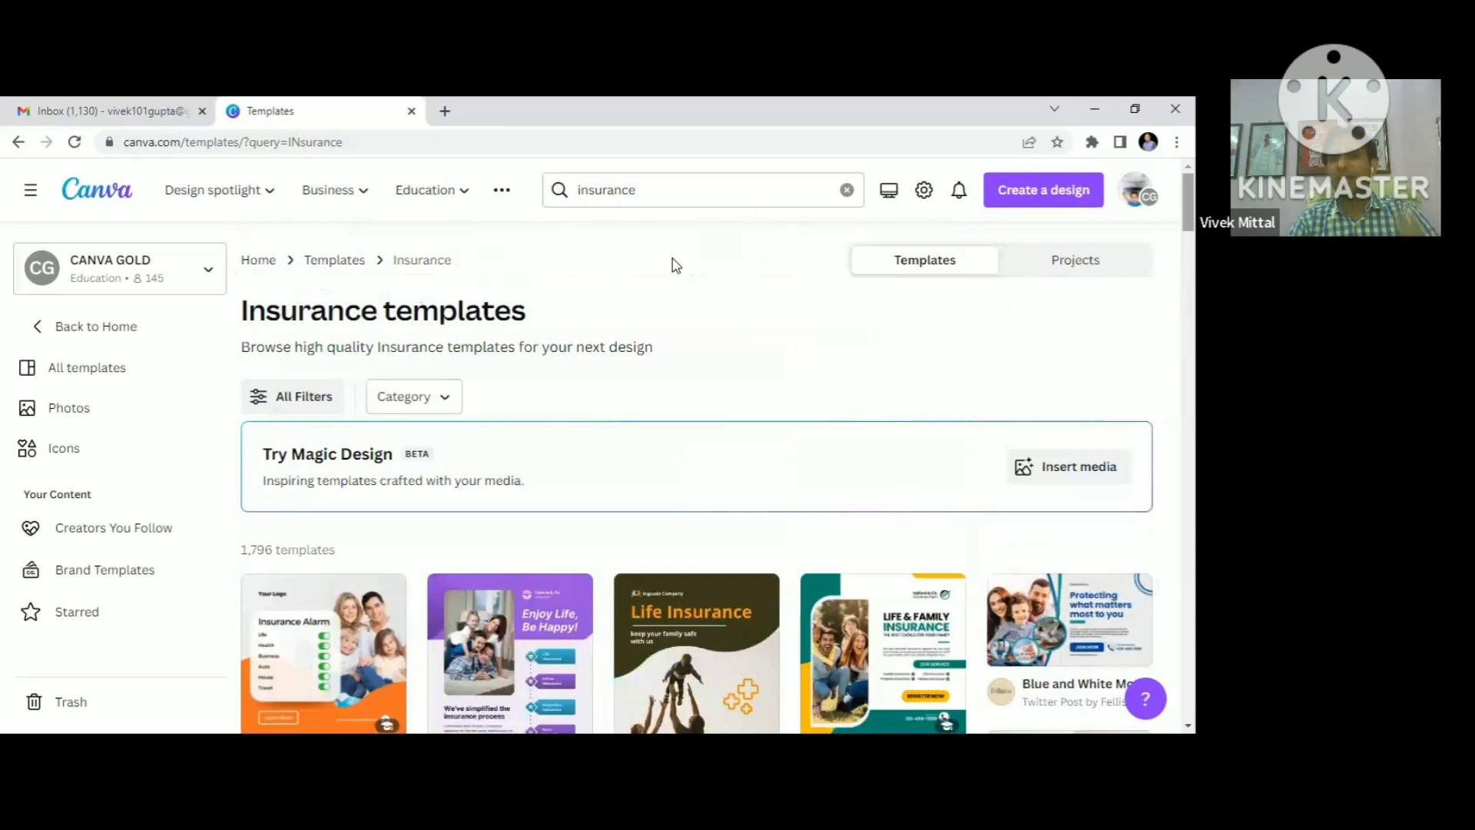
left_click(847, 189)
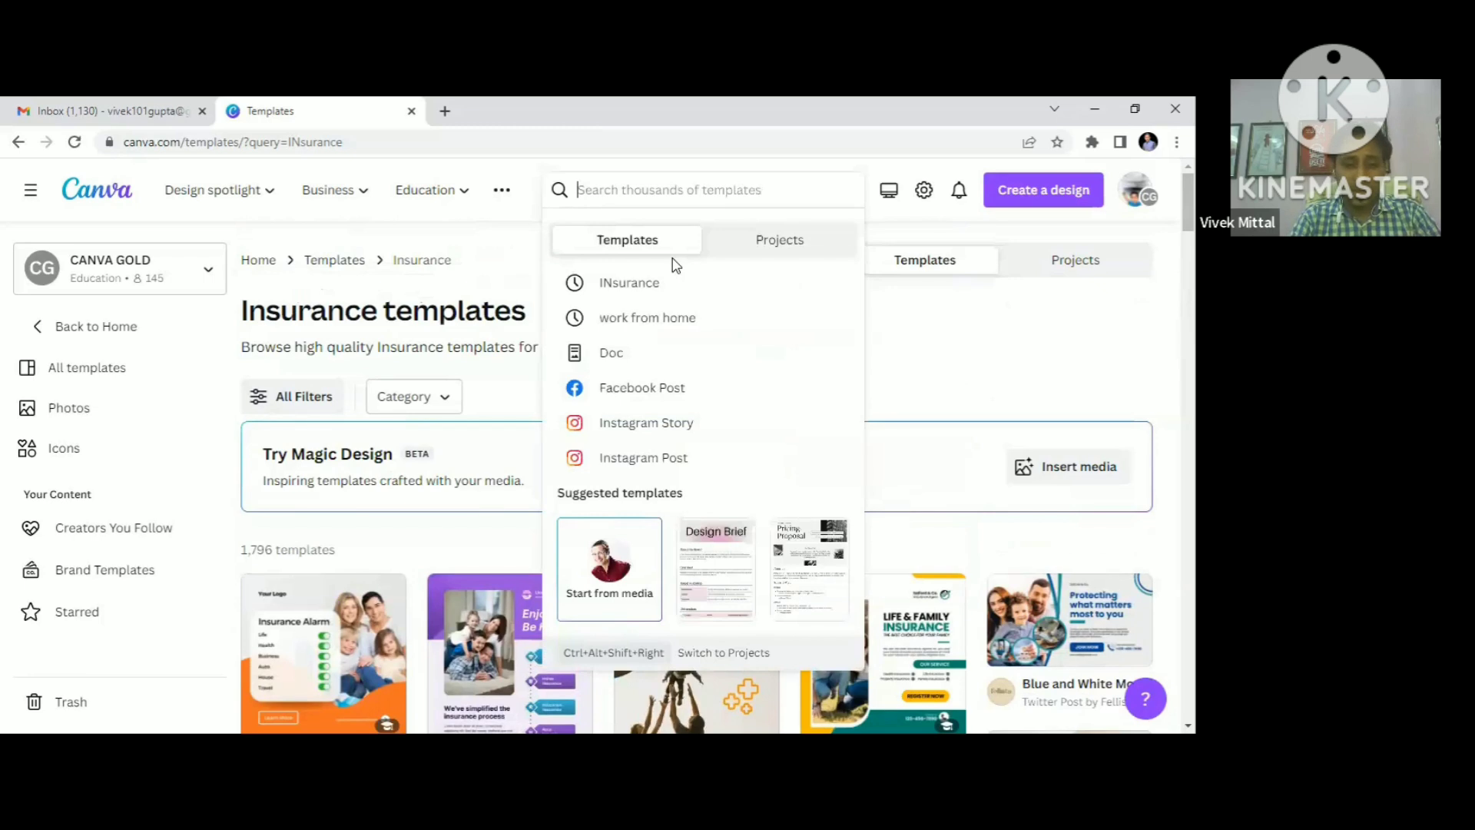
type("Welln")
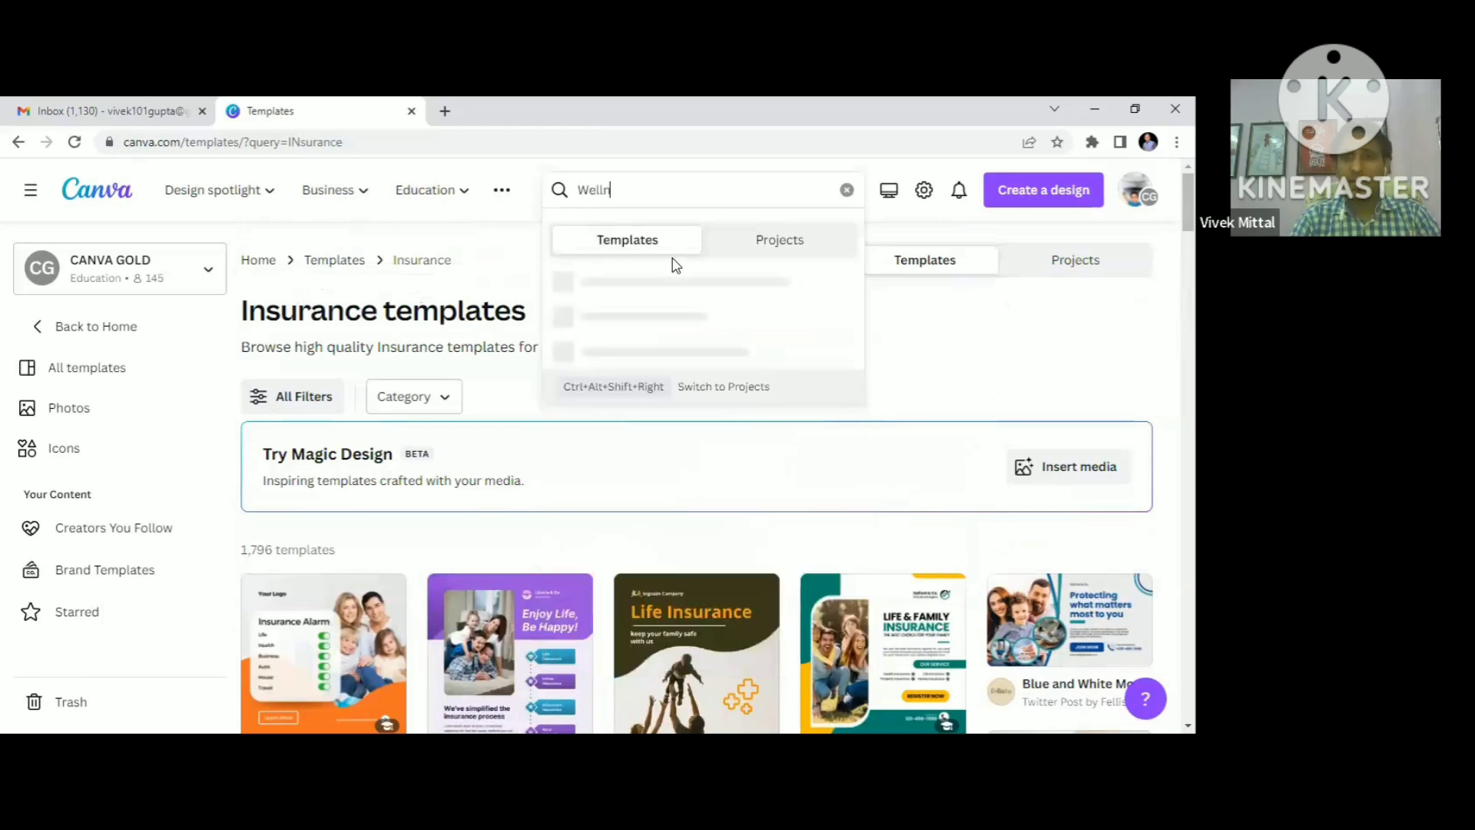
type("ess")
key("Return")
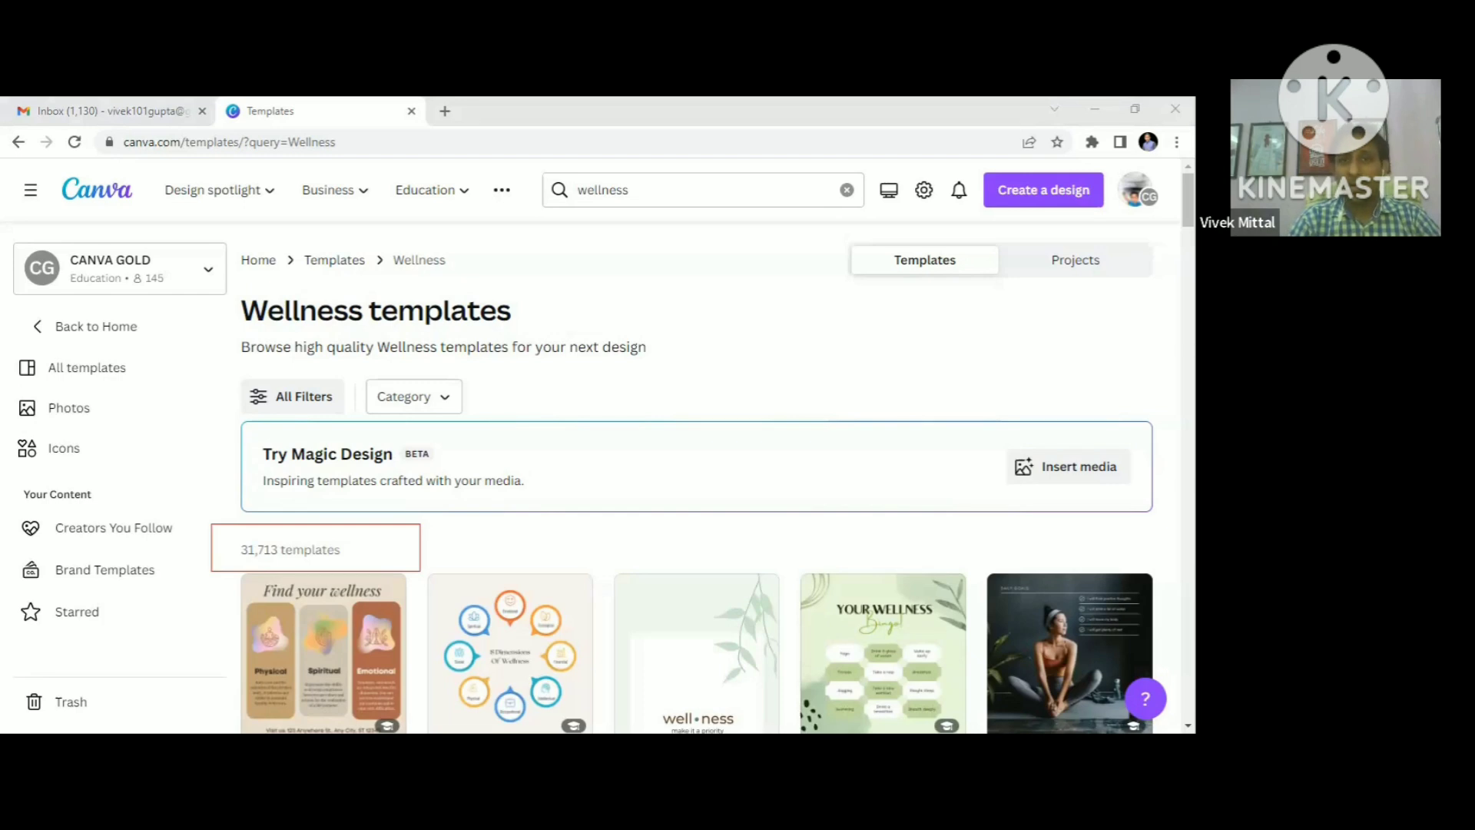
Step: Browse the wellness template results to examine the available posts, posters and worksheets, and return to the beginning of the results
left_click_drag(1188, 199, 1188, 291)
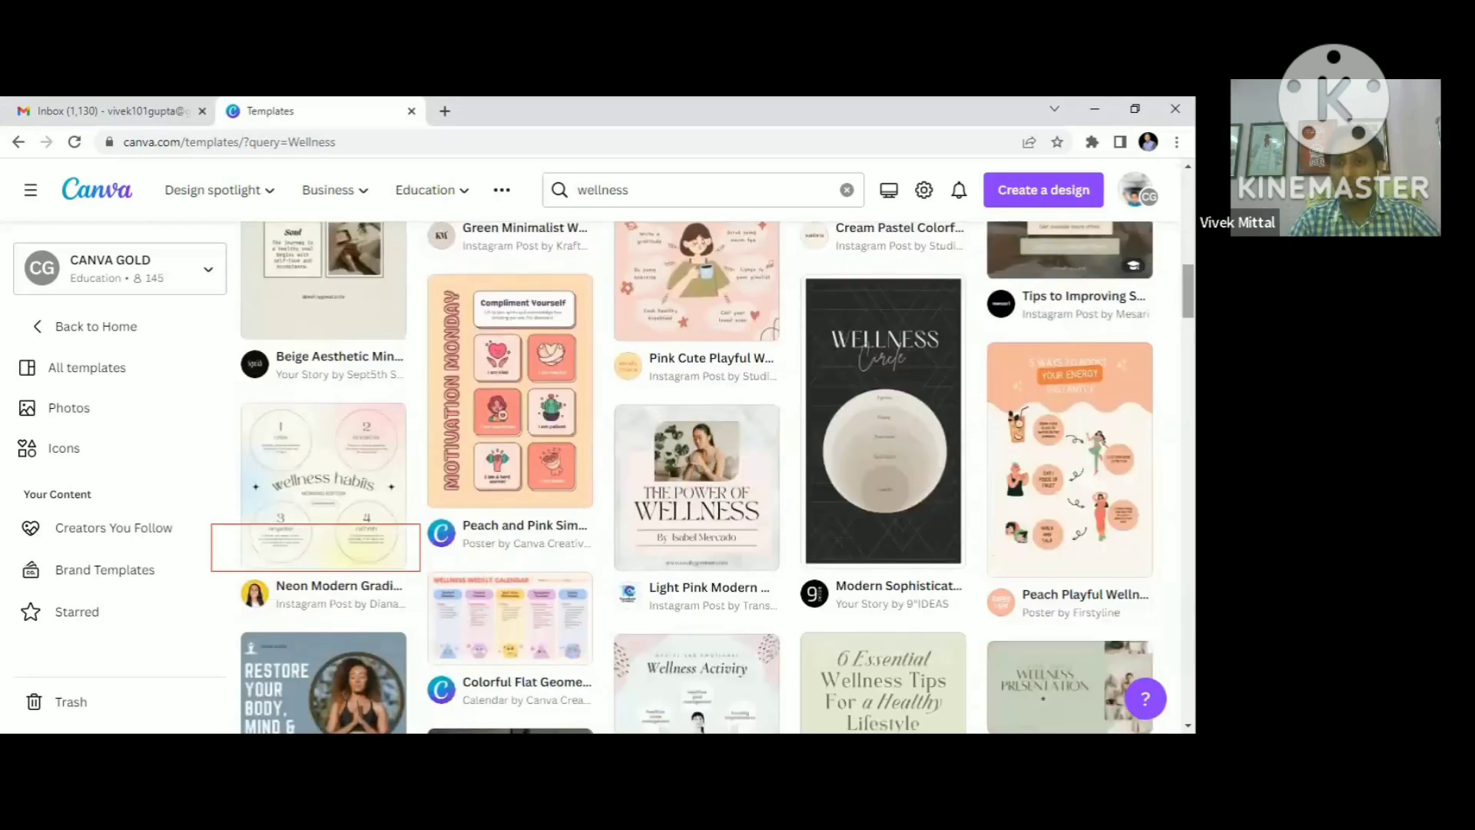
left_click_drag(1187, 291, 1188, 417)
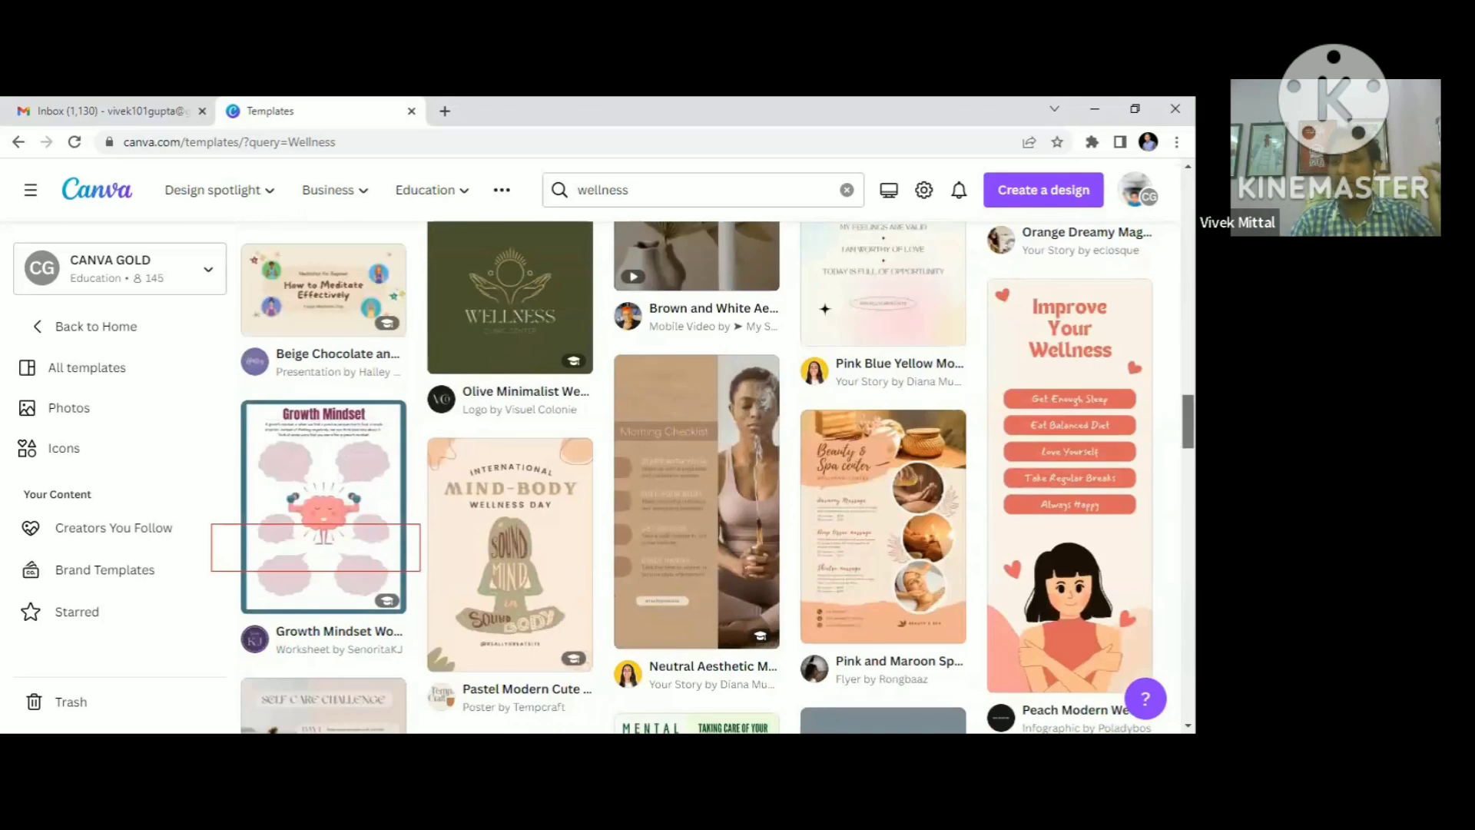
scroll(711, 476, "down", 2)
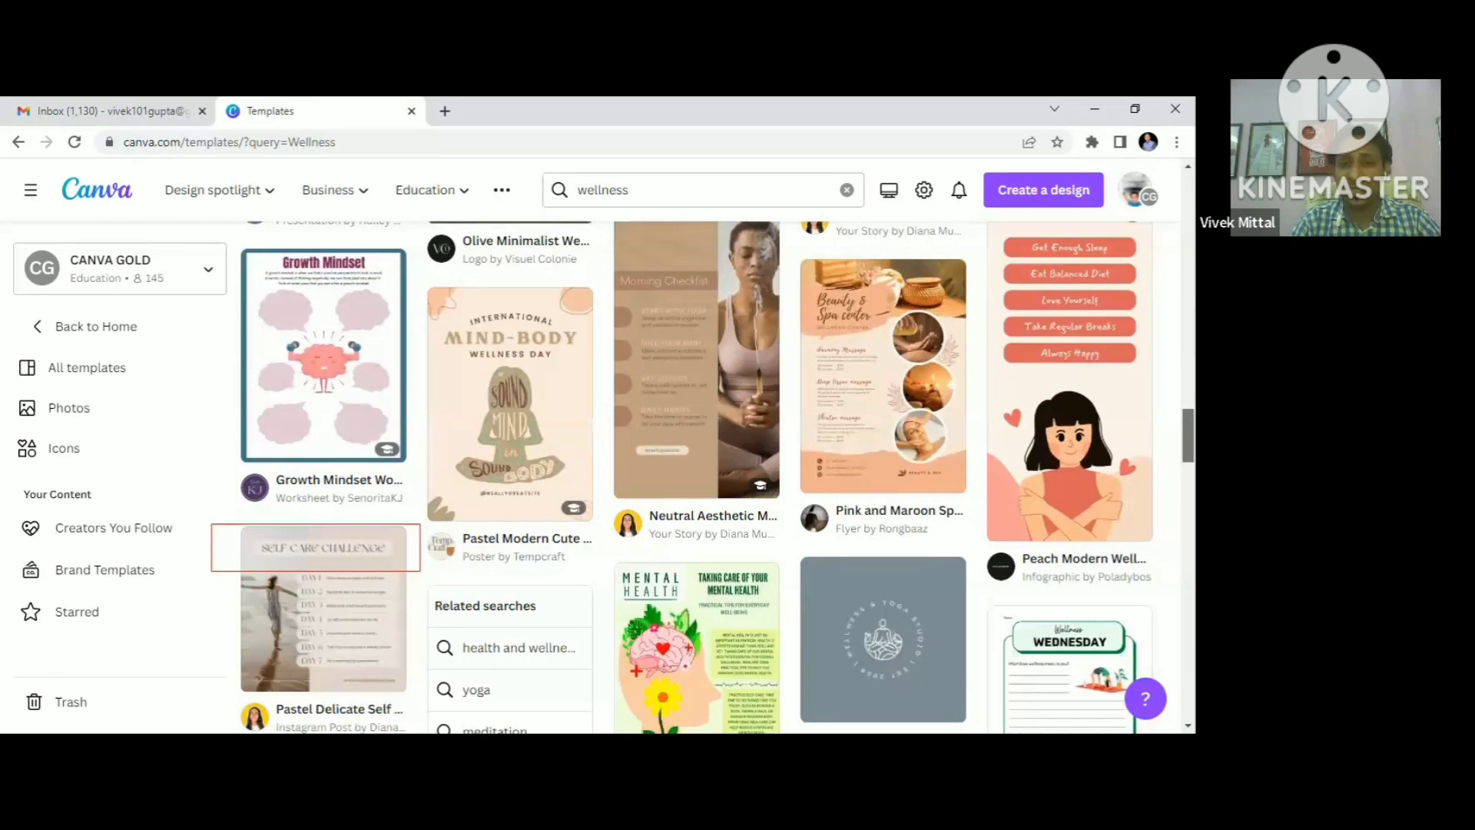
scroll(711, 476, "down", 5)
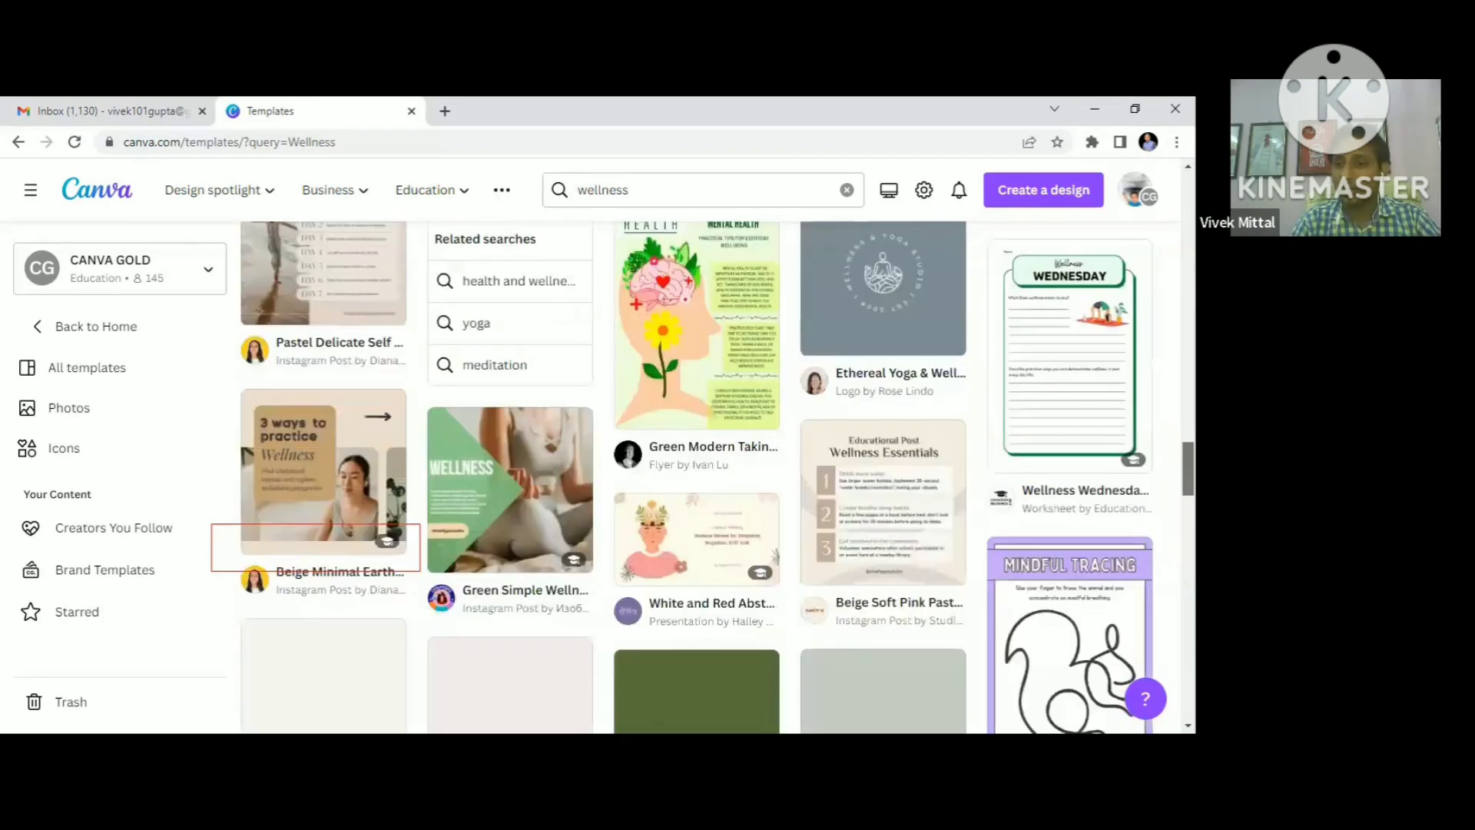
scroll(710, 476, "up", 8)
scroll(697, 477, "up", 8)
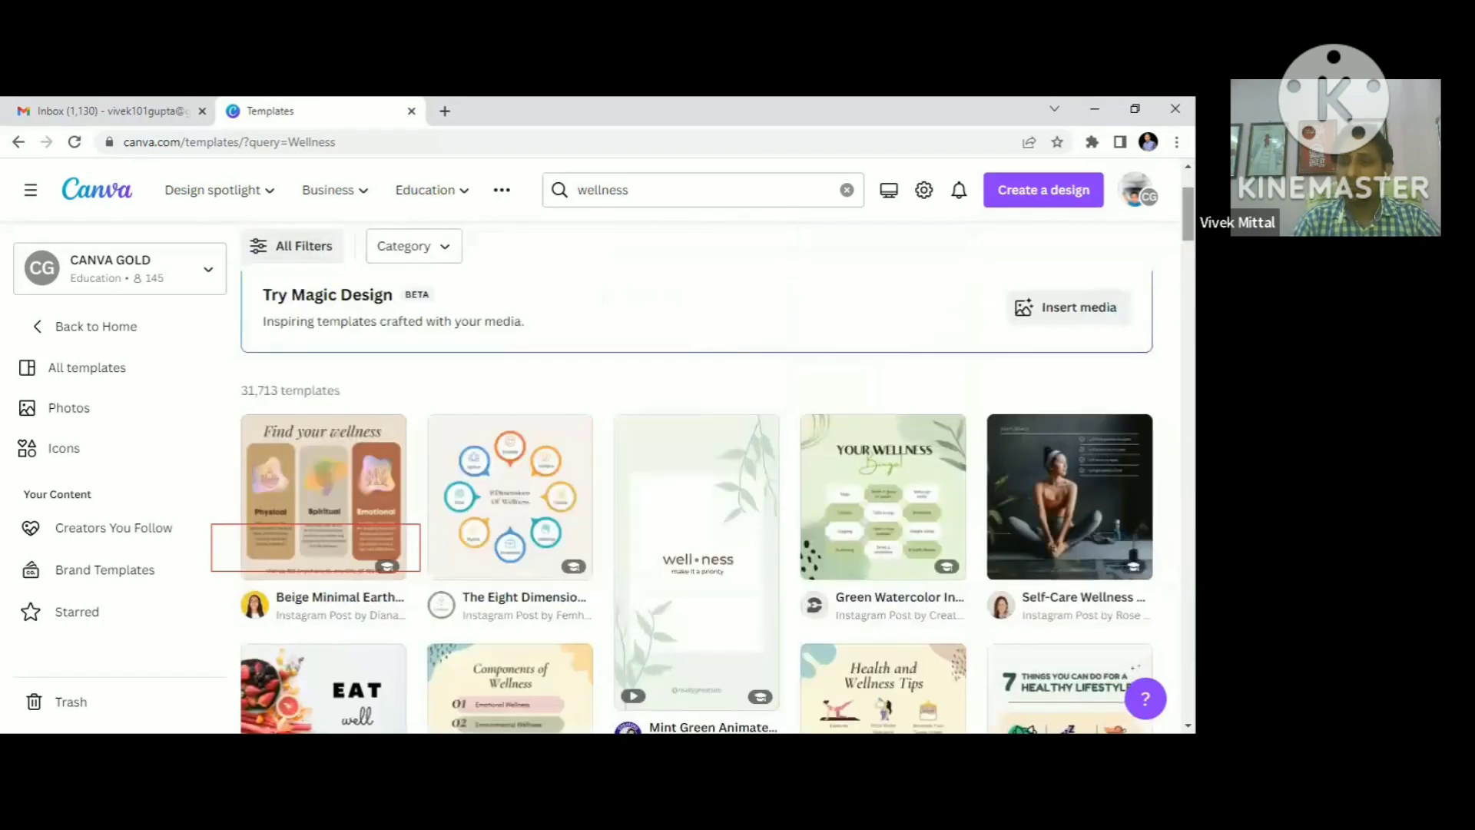
scroll(697, 477, "up", 2)
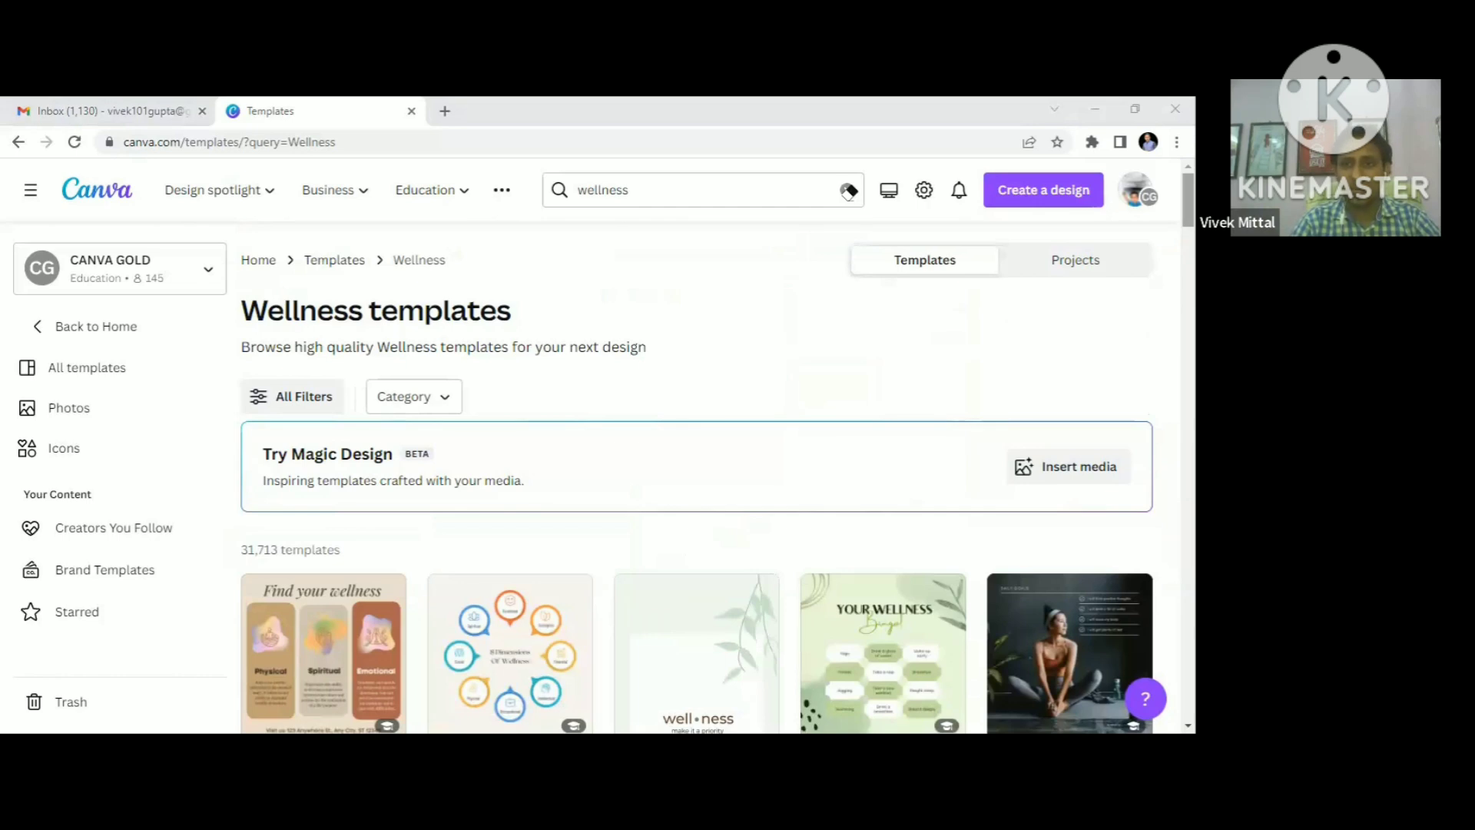
Step: Replace the wellness search with a template search for "Insurance"
left_click(849, 191)
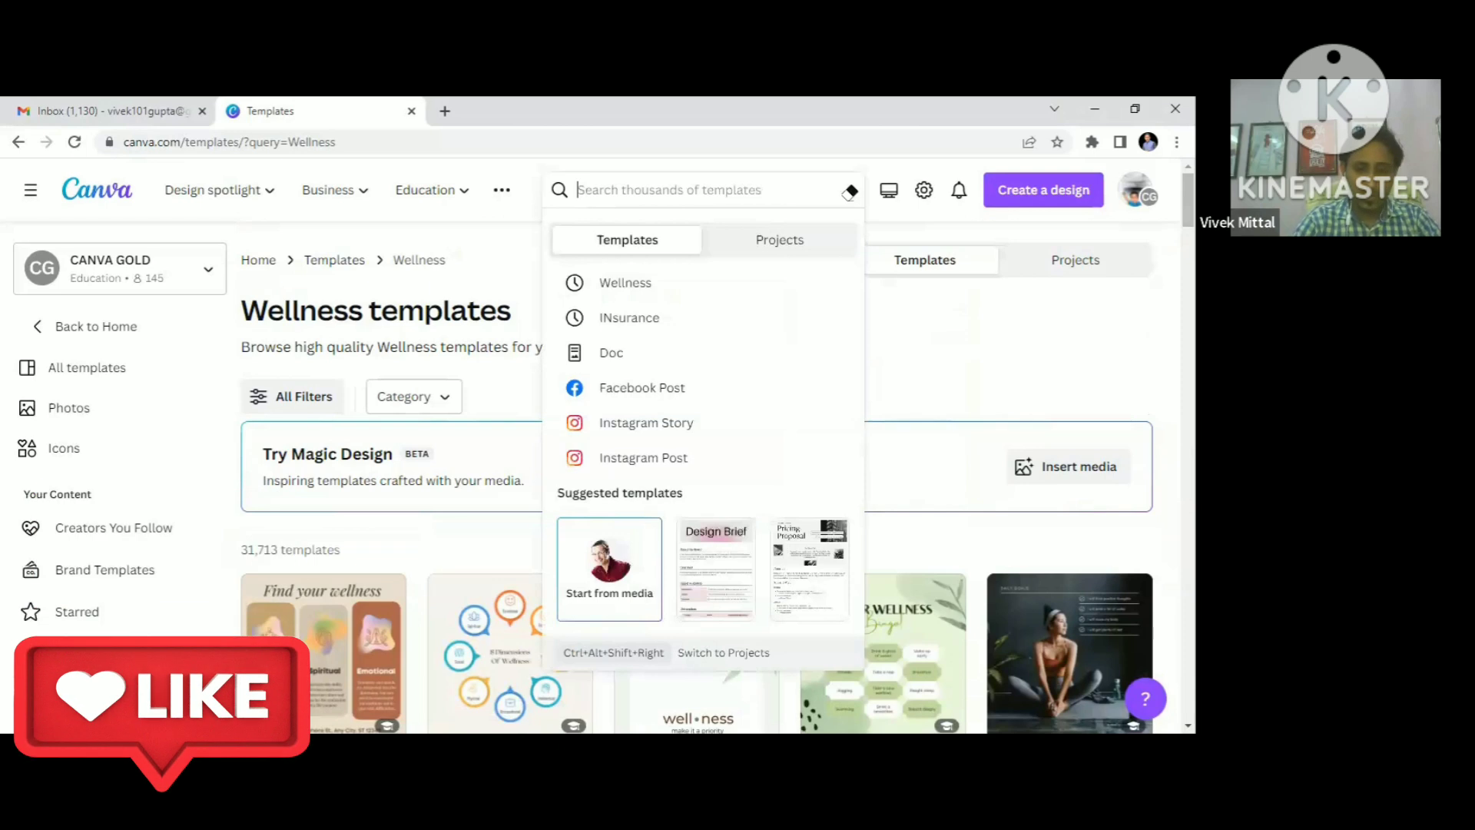
type("Insurance")
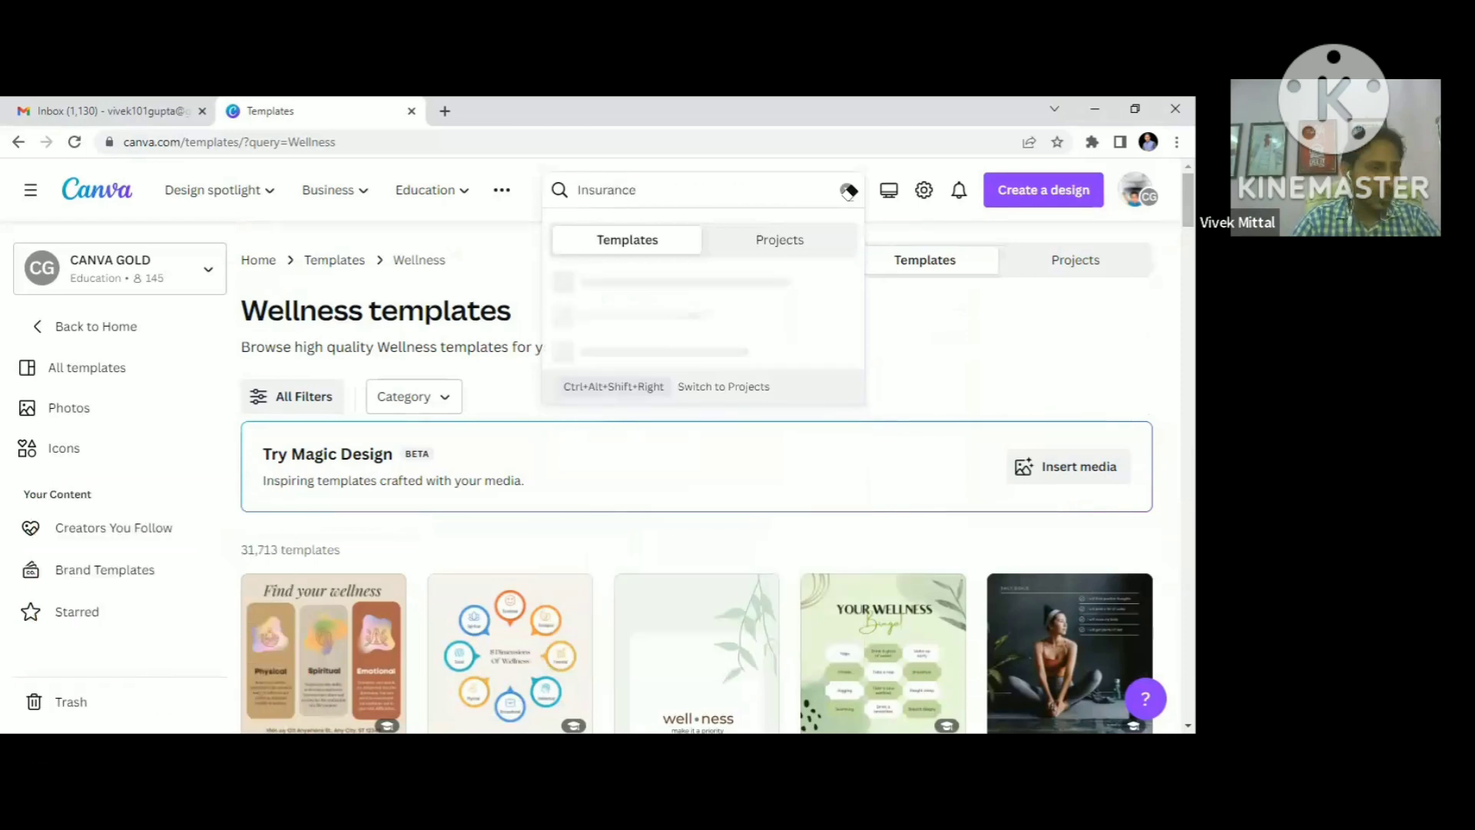
key("Return")
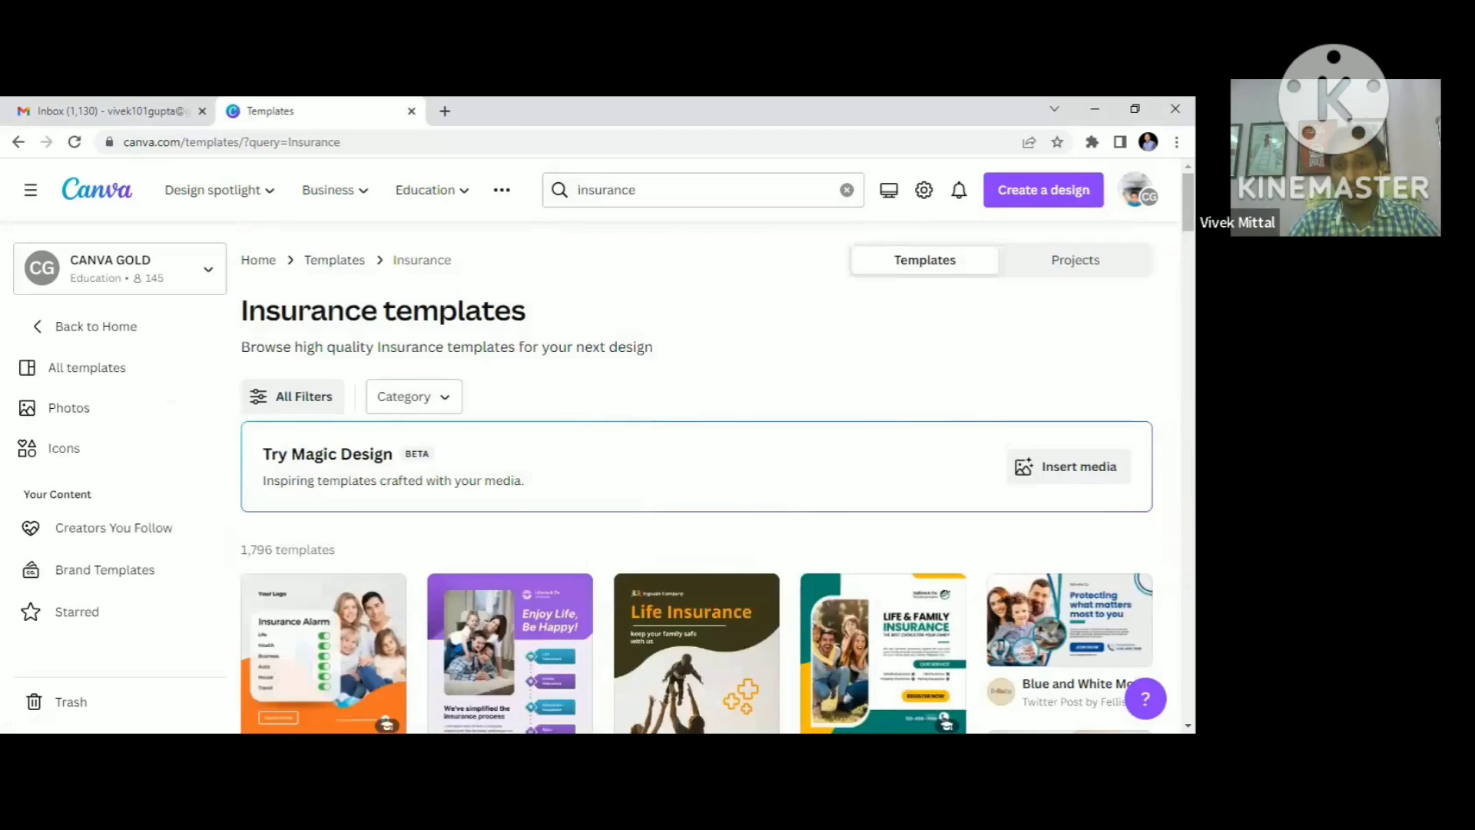
Step: Choose the Purple Minimalist Family Insurance Flyer template from the insurance results and open it for customizing
scroll(696, 476, "down", 3)
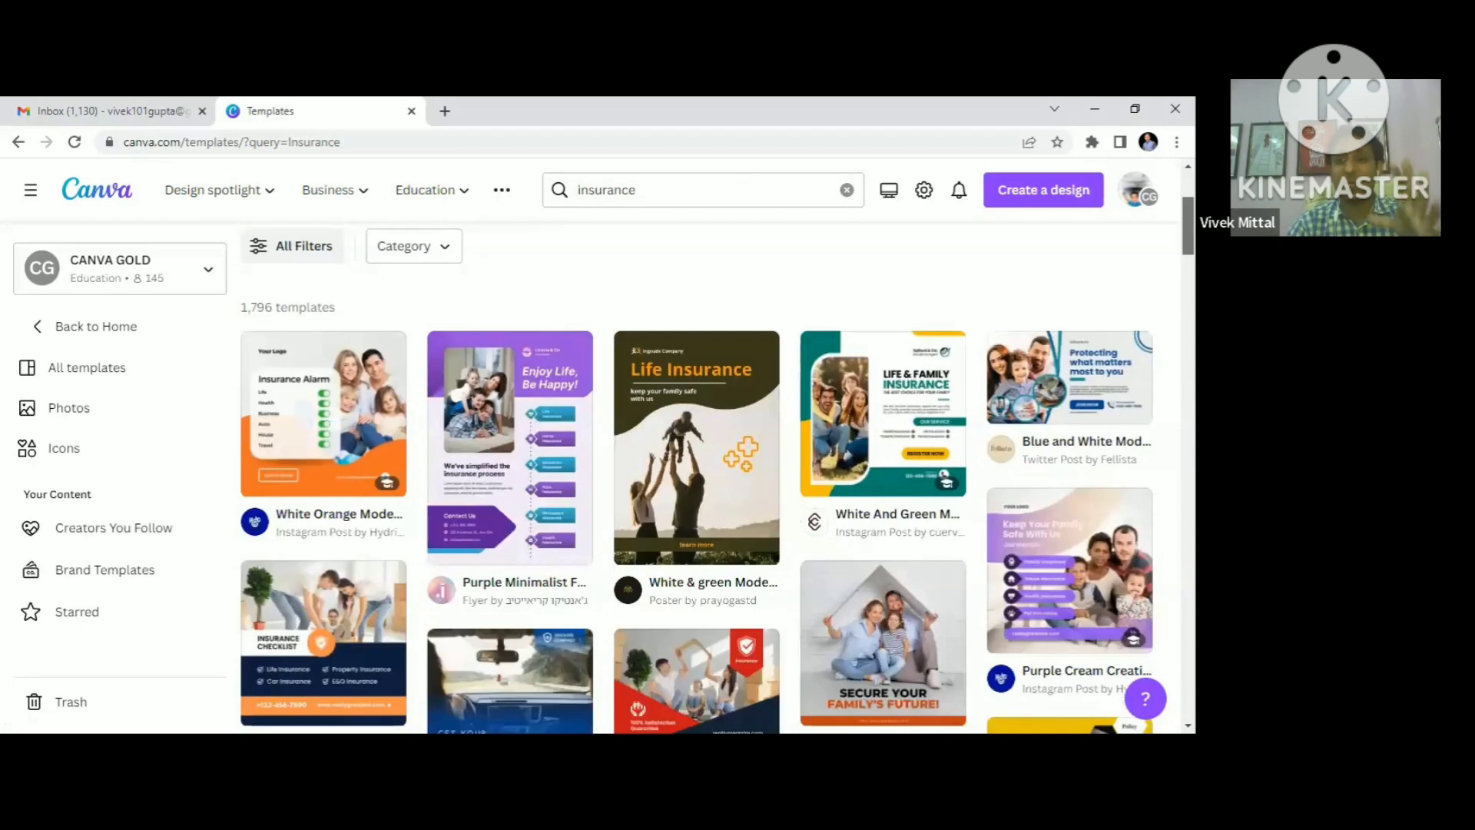
left_click_drag(1188, 225, 1187, 224)
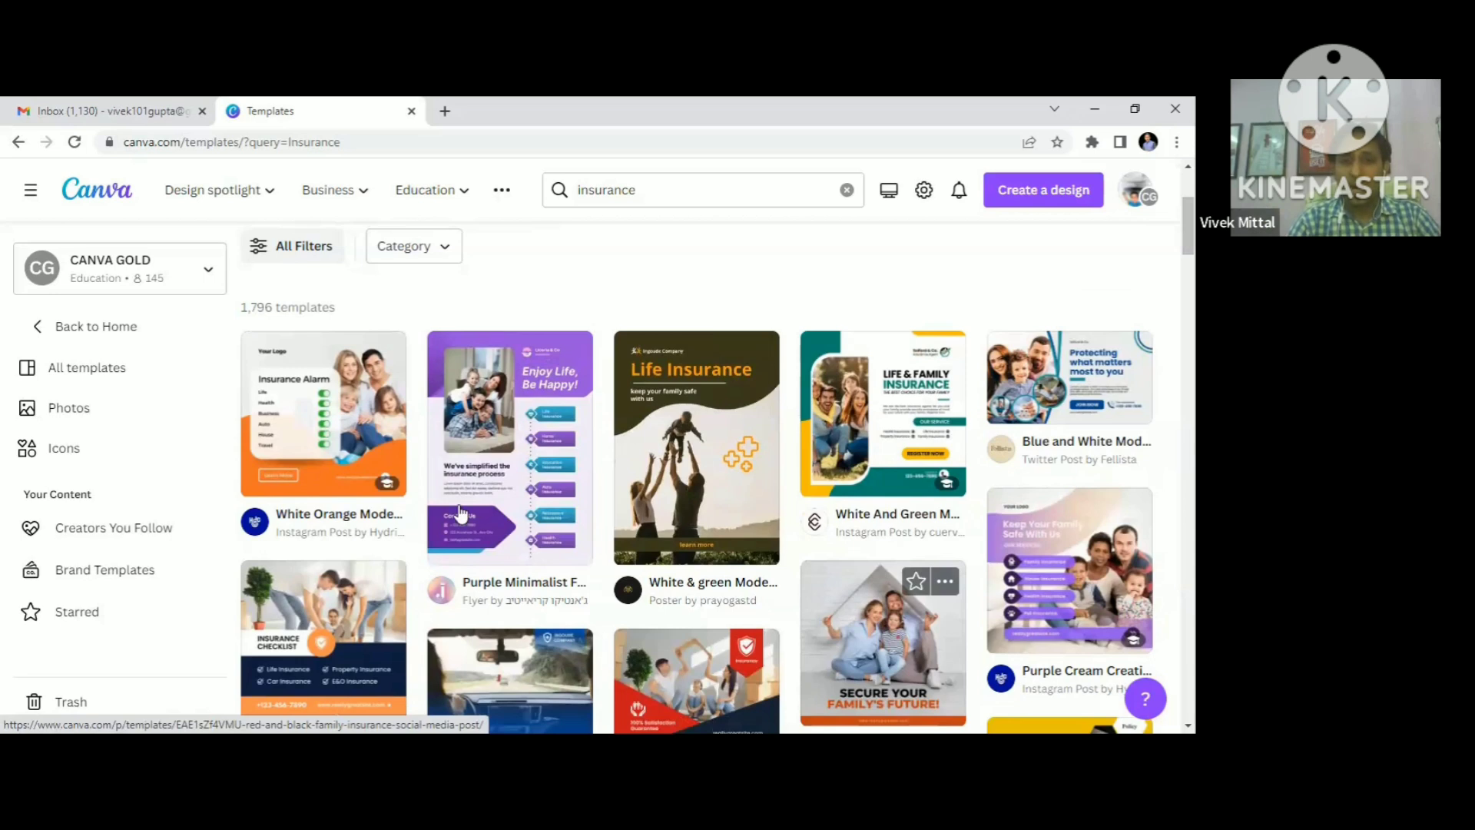
left_click(505, 427)
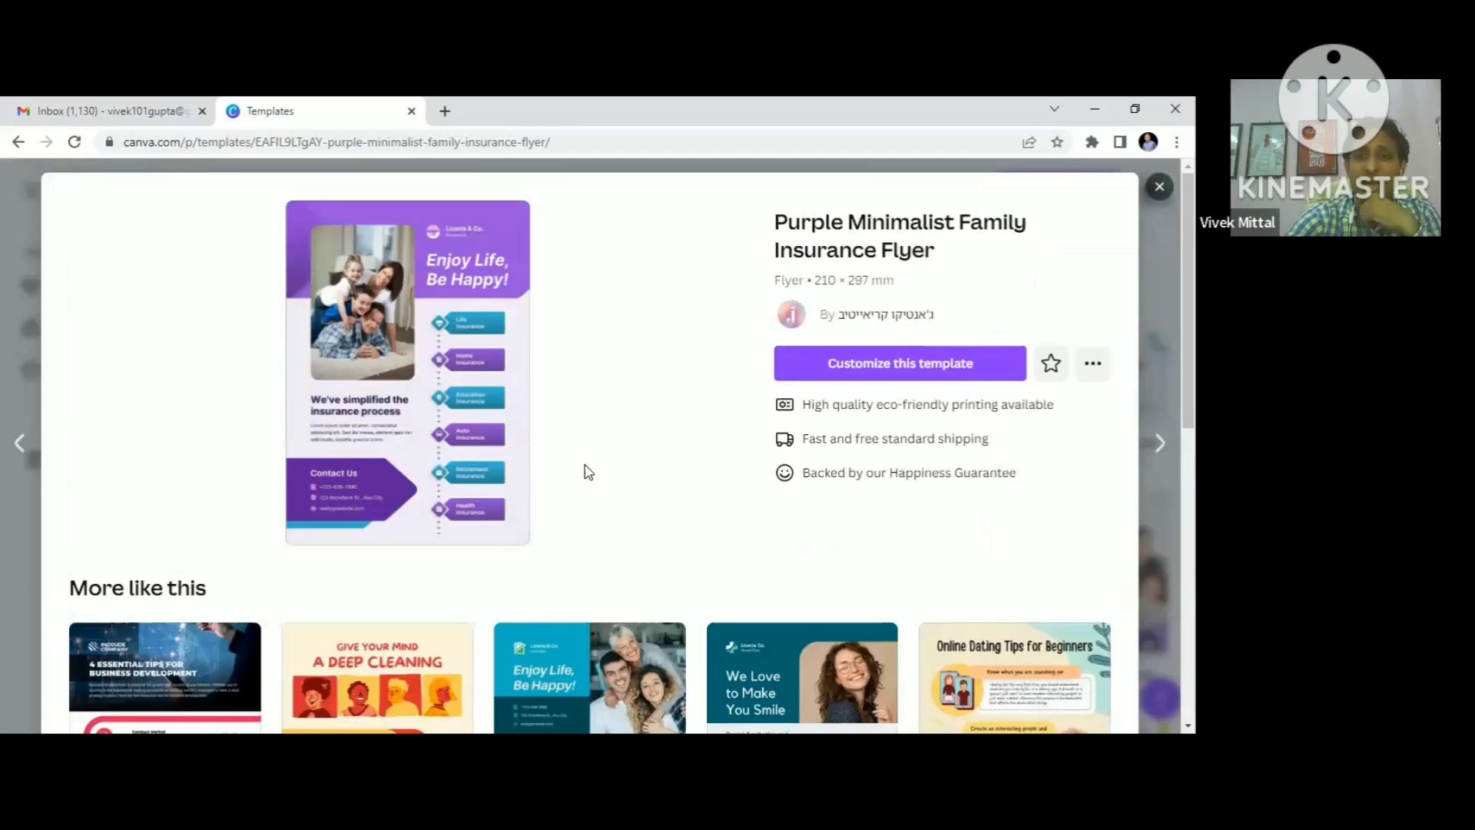
left_click_drag(609, 516, 823, 369)
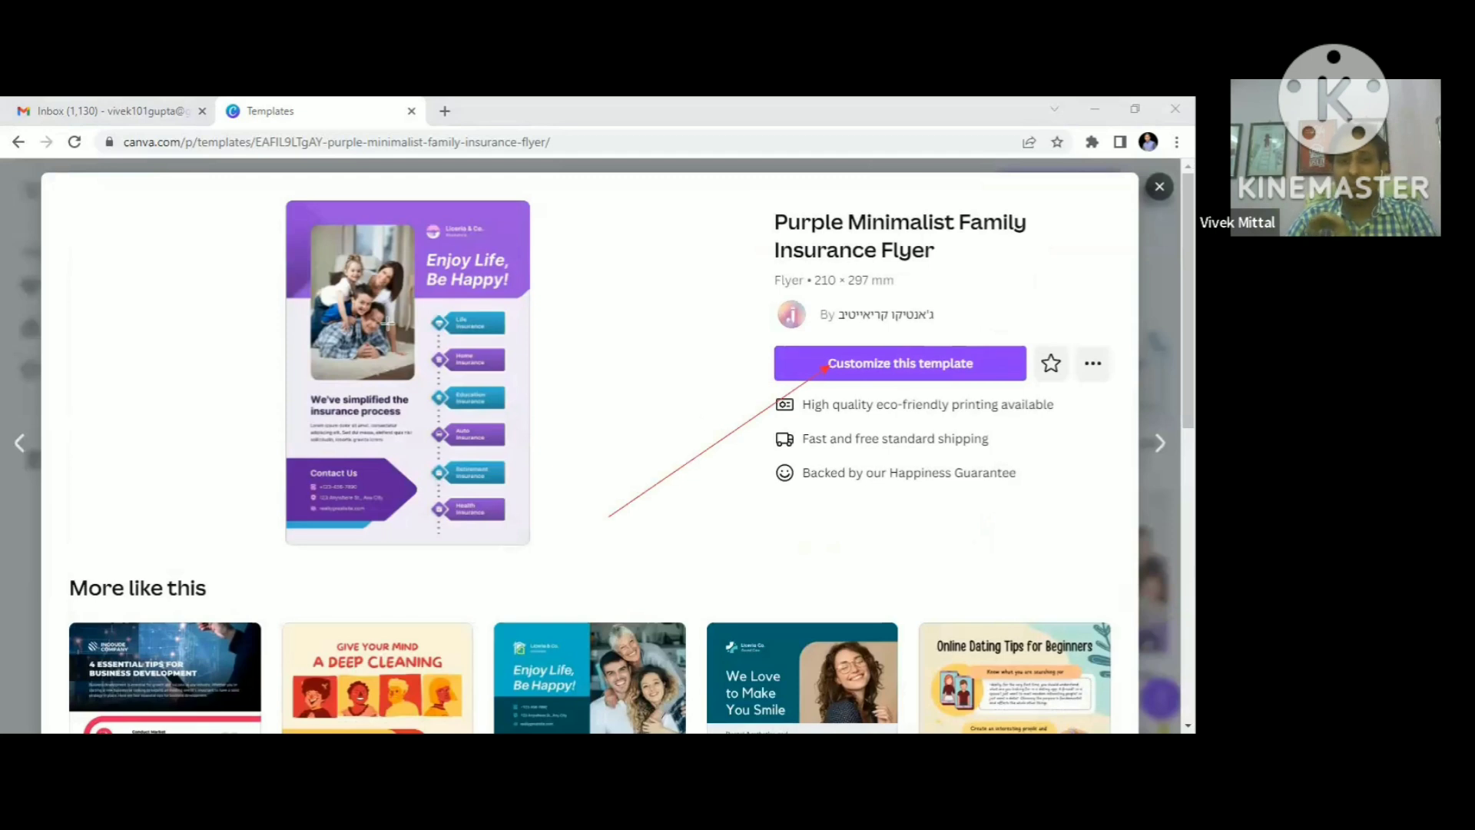
left_click(889, 367)
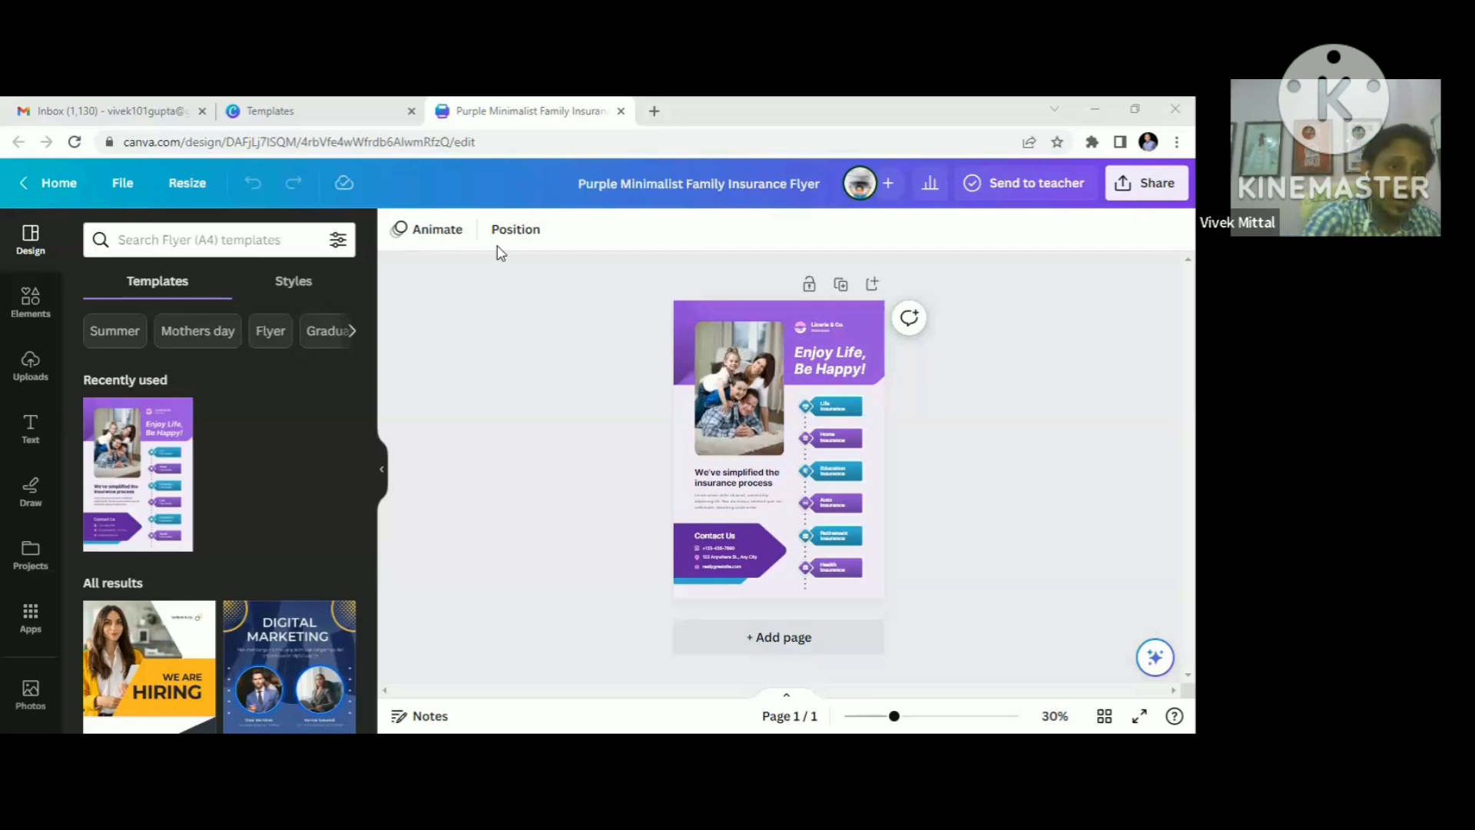
mouse_move(65, 240)
left_mouse_down()
mouse_move(76, 578)
mouse_move(53, 720)
mouse_move(36, 731)
left_mouse_up()
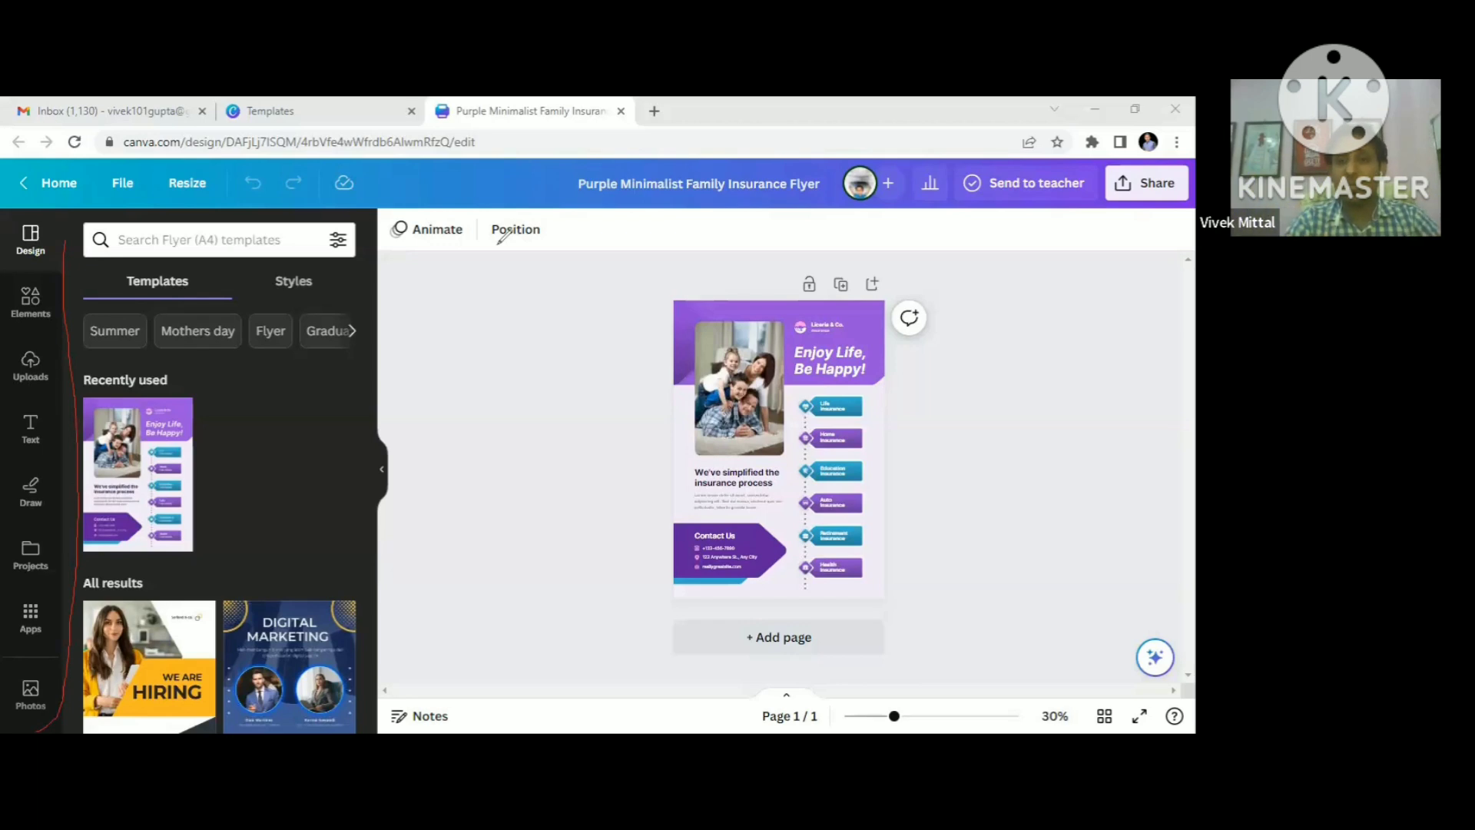
left_click_drag(599, 479, 693, 461)
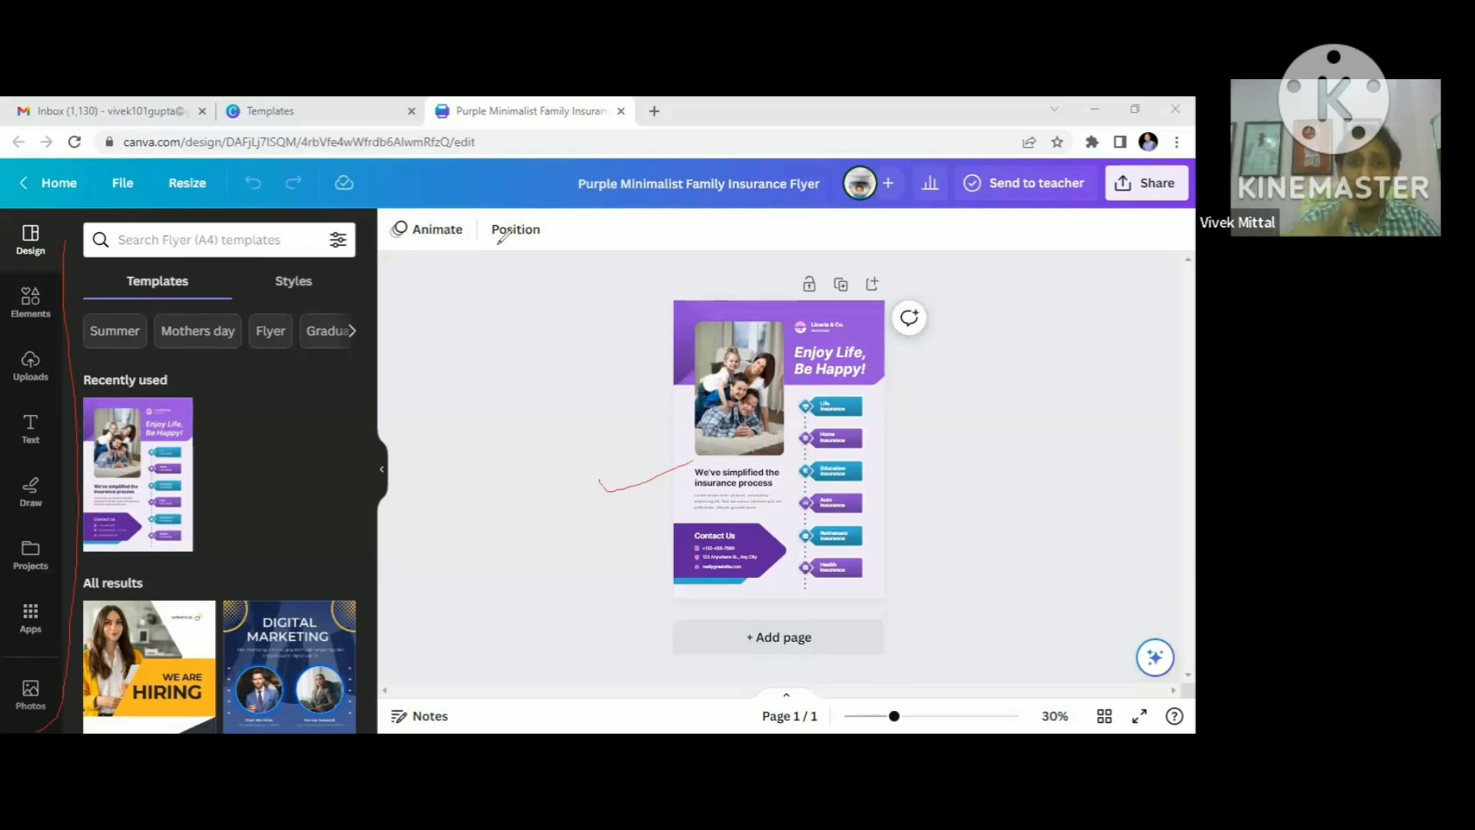
mouse_move(406, 252)
left_mouse_down()
mouse_move(949, 259)
mouse_move(1190, 218)
left_mouse_up()
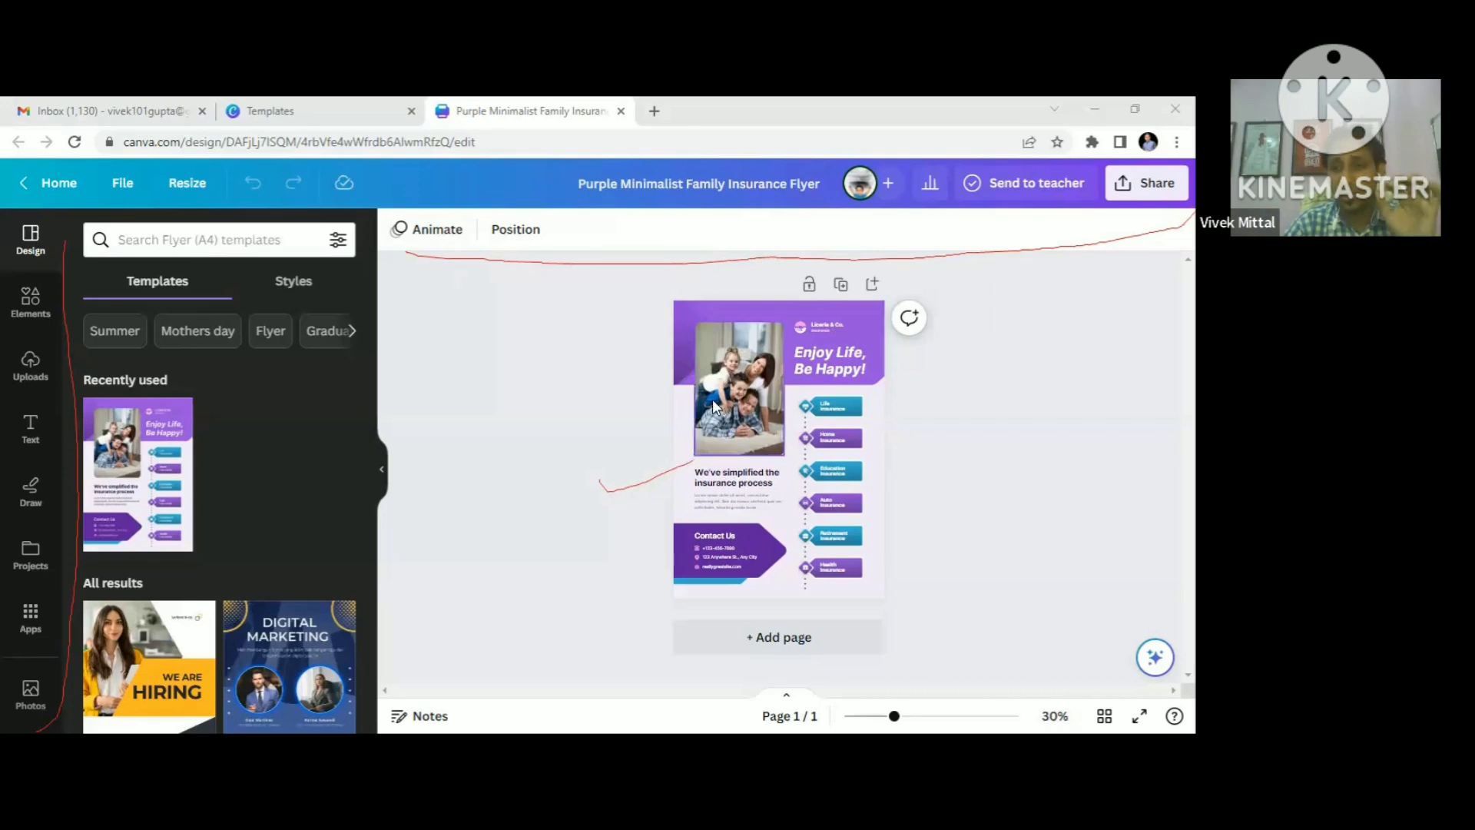
Step: Select the "Enjoy Life, Be Happy!" heading and the family photo in turn to examine their editing options
left_click(819, 364)
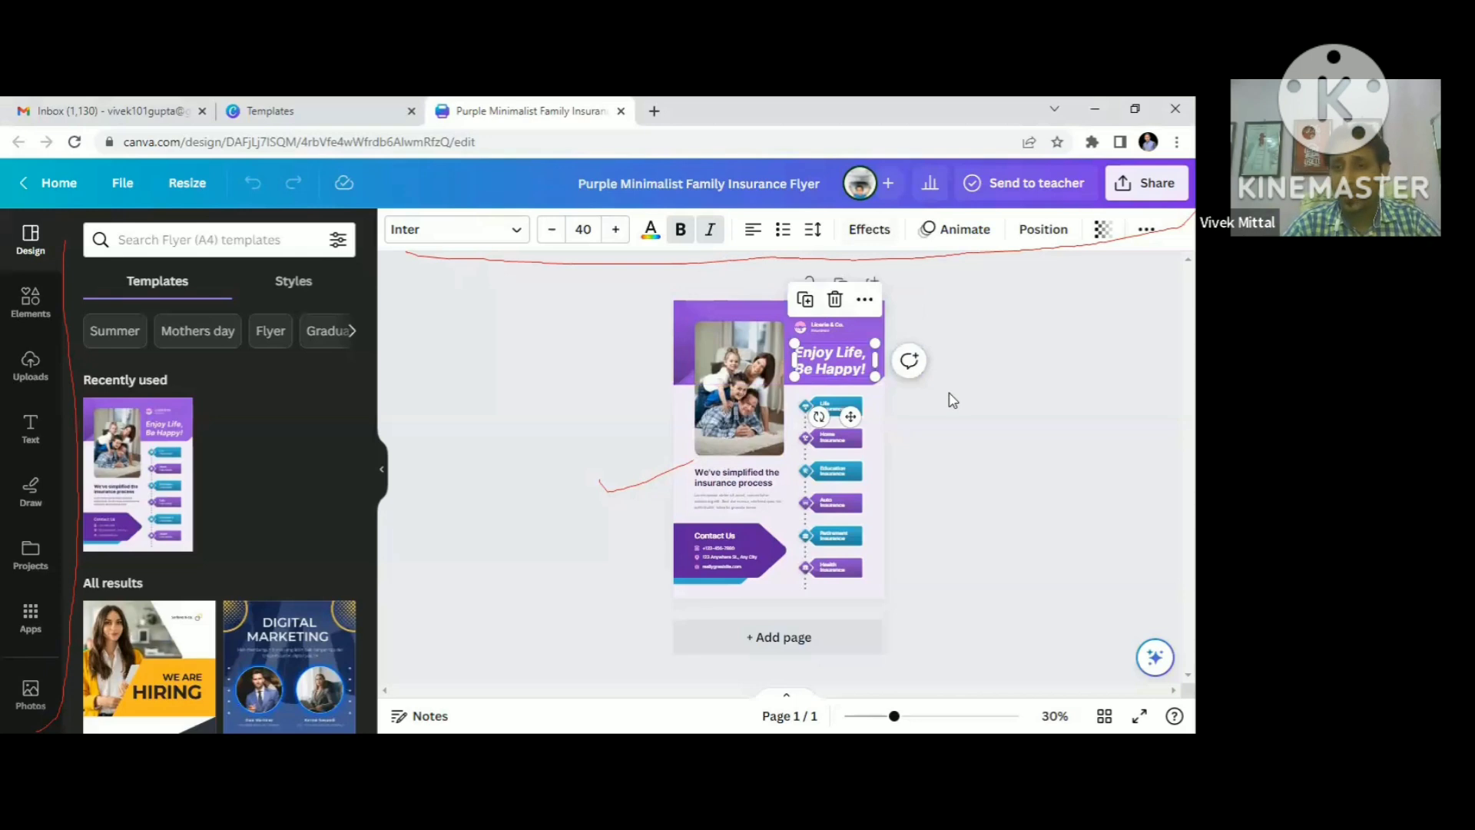
left_click(746, 412)
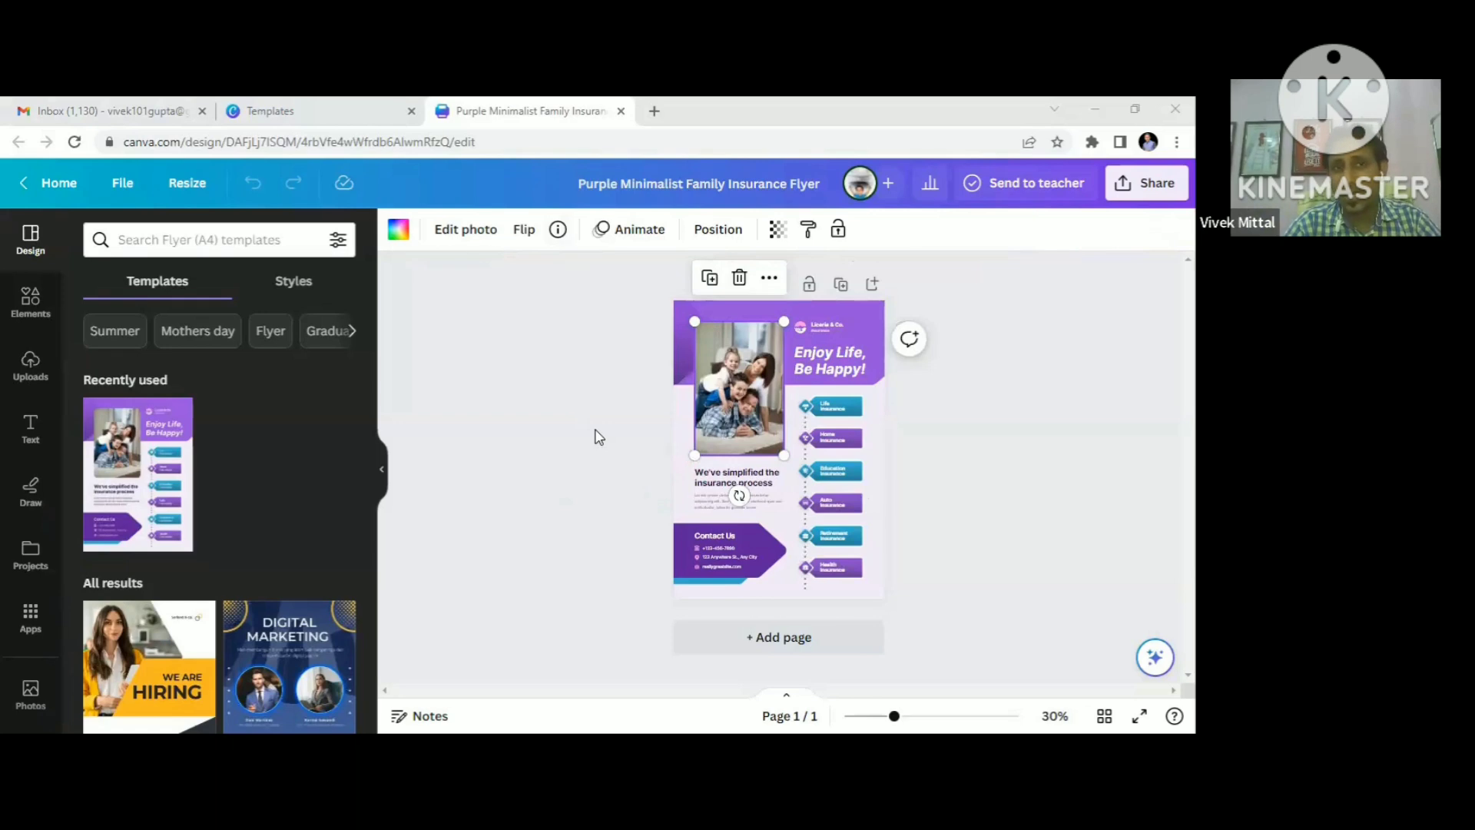
Step: Delete the placeholder company name, its logo icon and the small tagline above the "Enjoy Life, Be Happy!" heading
left_click(823, 325)
key("Delete")
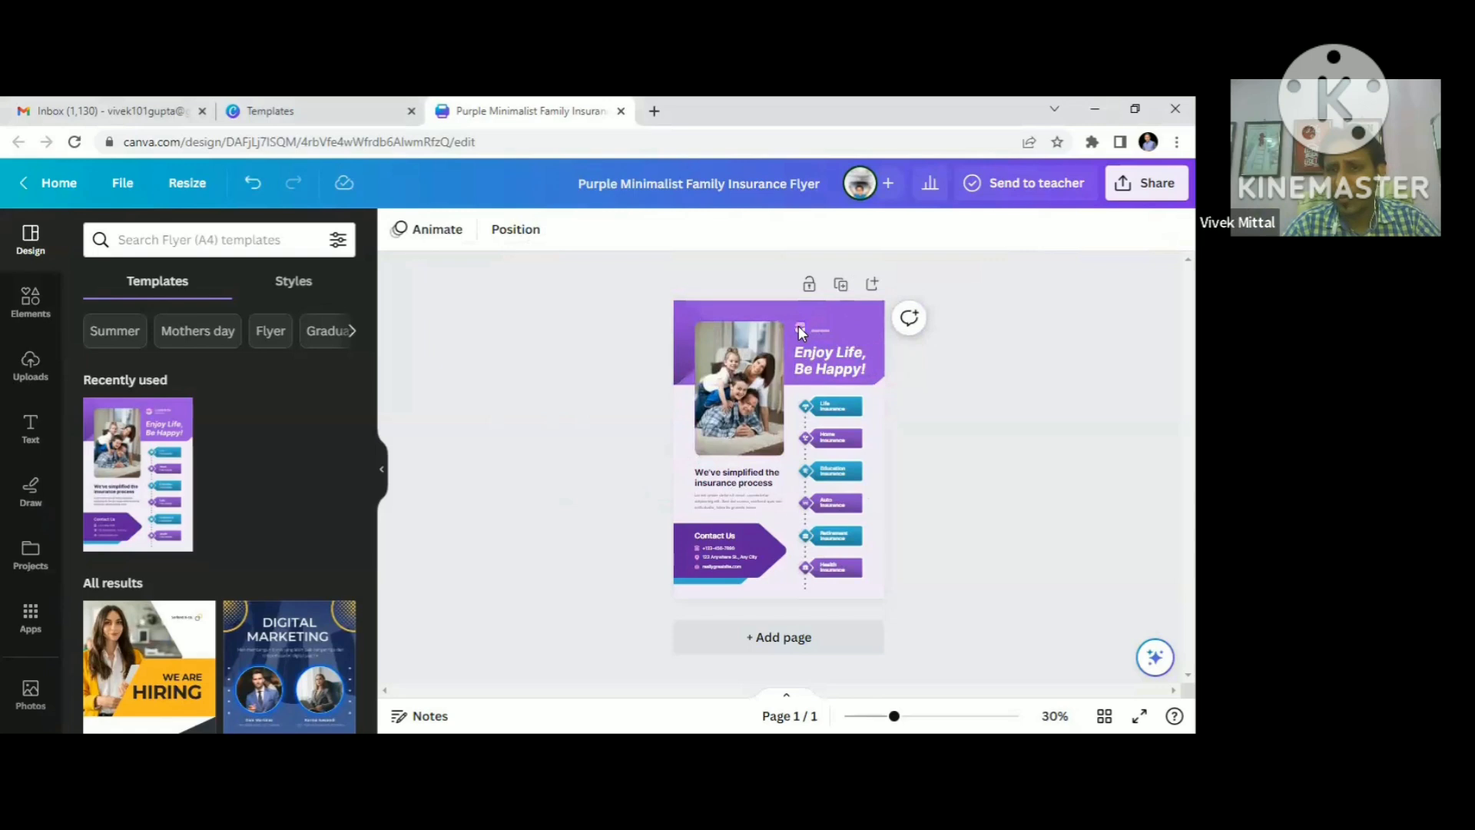
left_click(799, 326)
key("Delete")
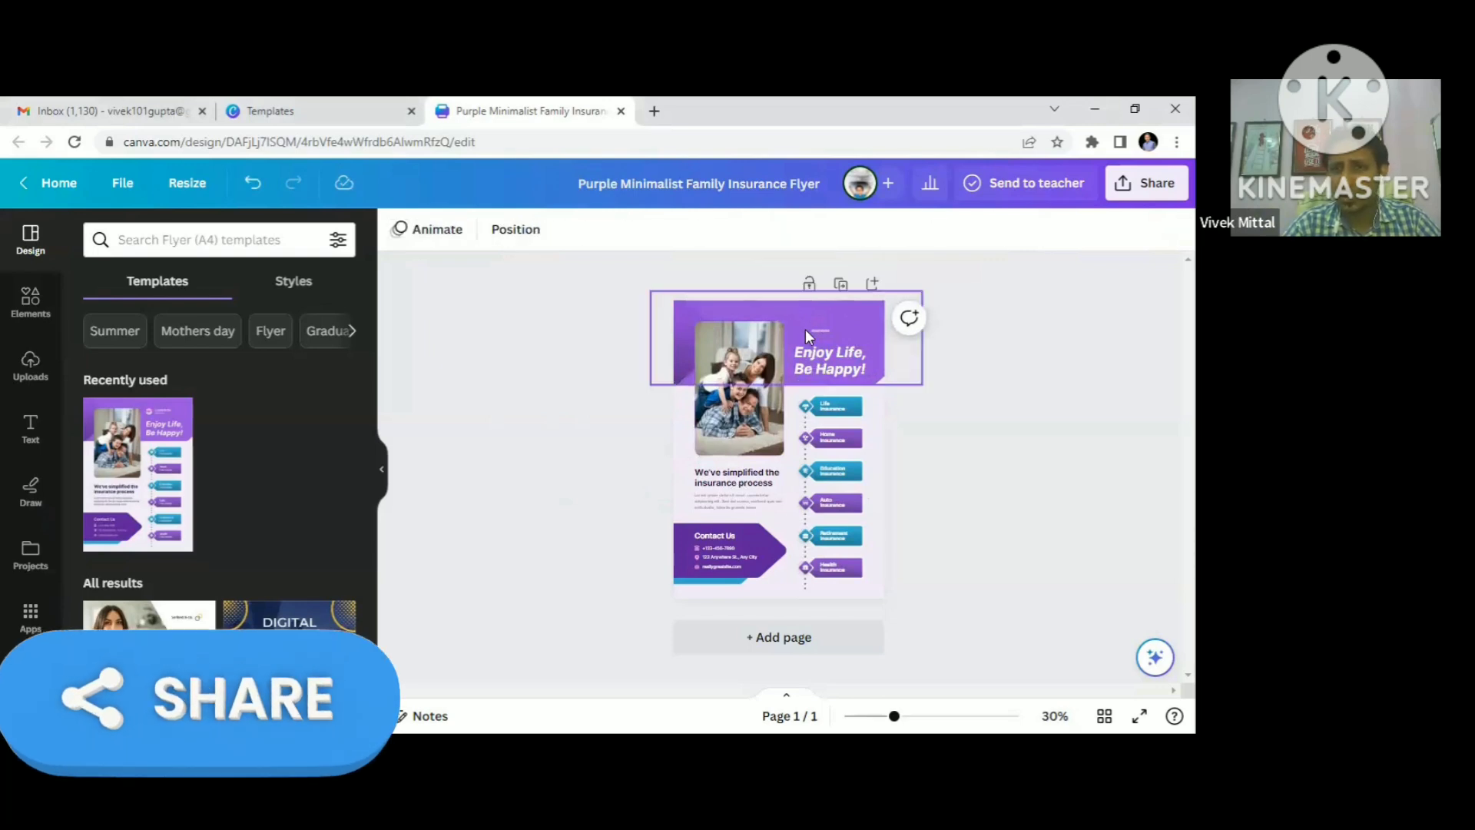
left_click(823, 331)
key("Delete")
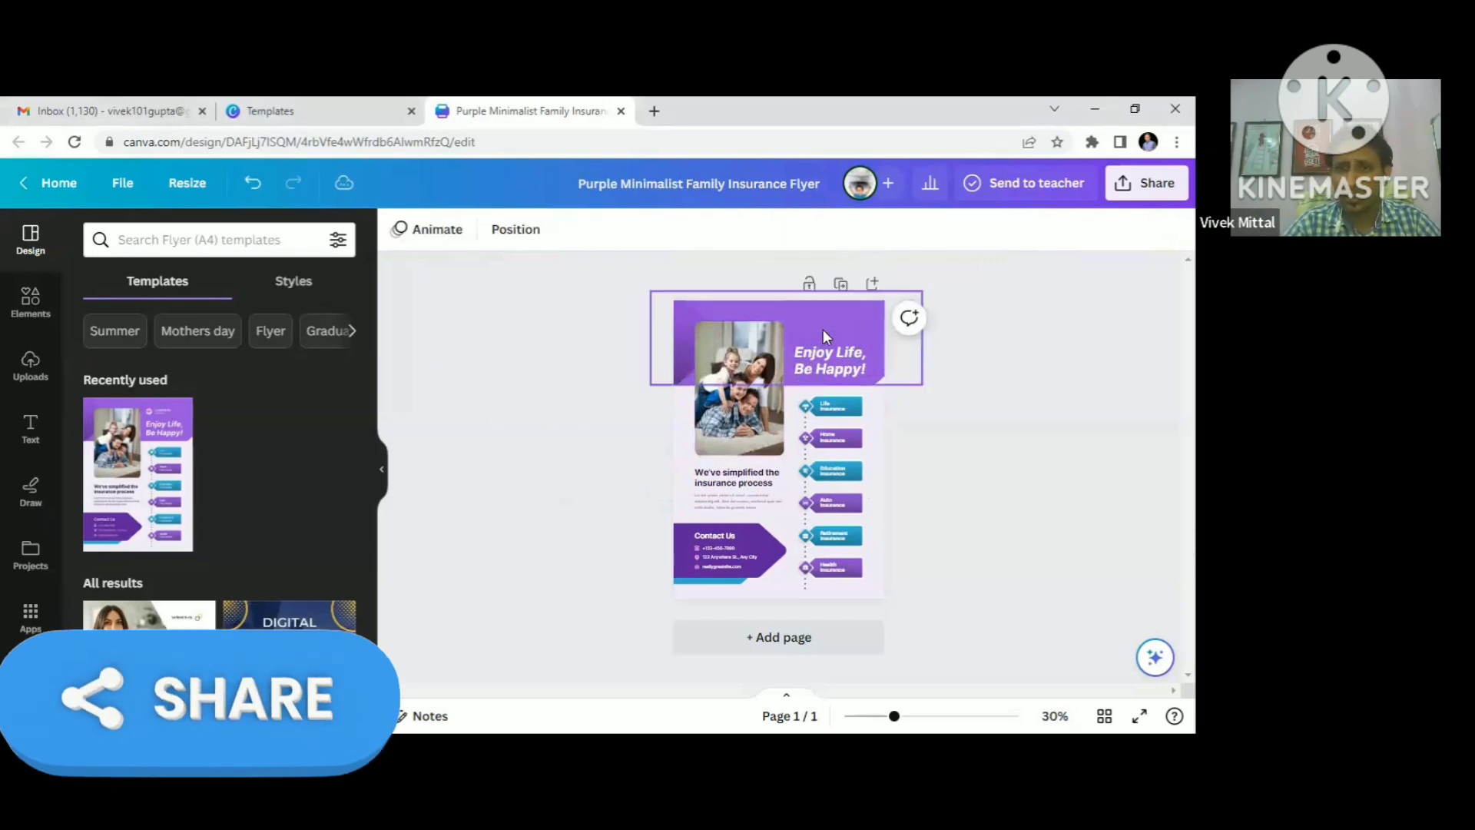
Step: Add the uploaded VM logo to the flyer, and shrink it into the upper-right corner of the page above the heading
left_click(30, 374)
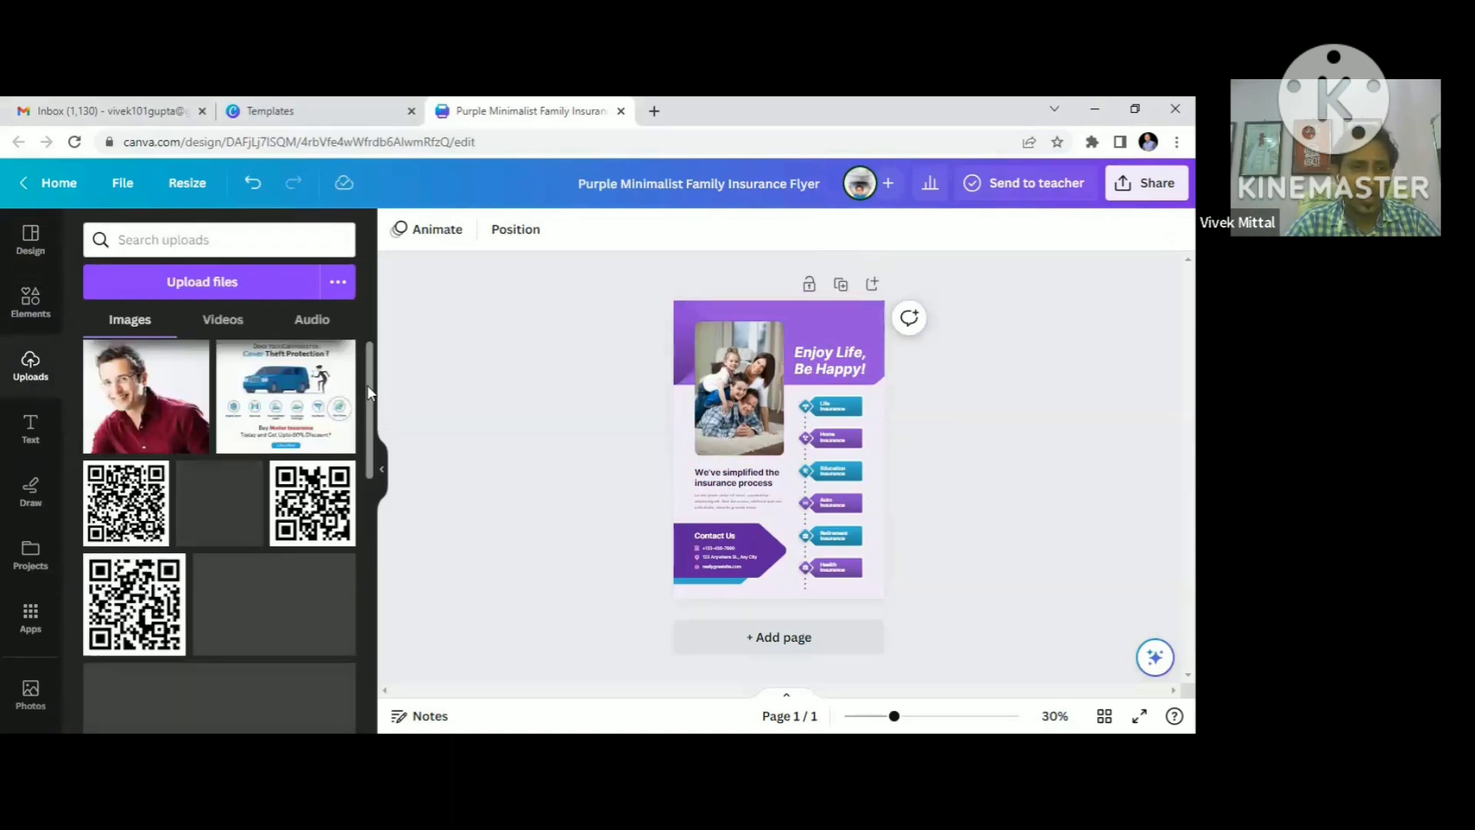
left_click_drag(367, 385, 367, 624)
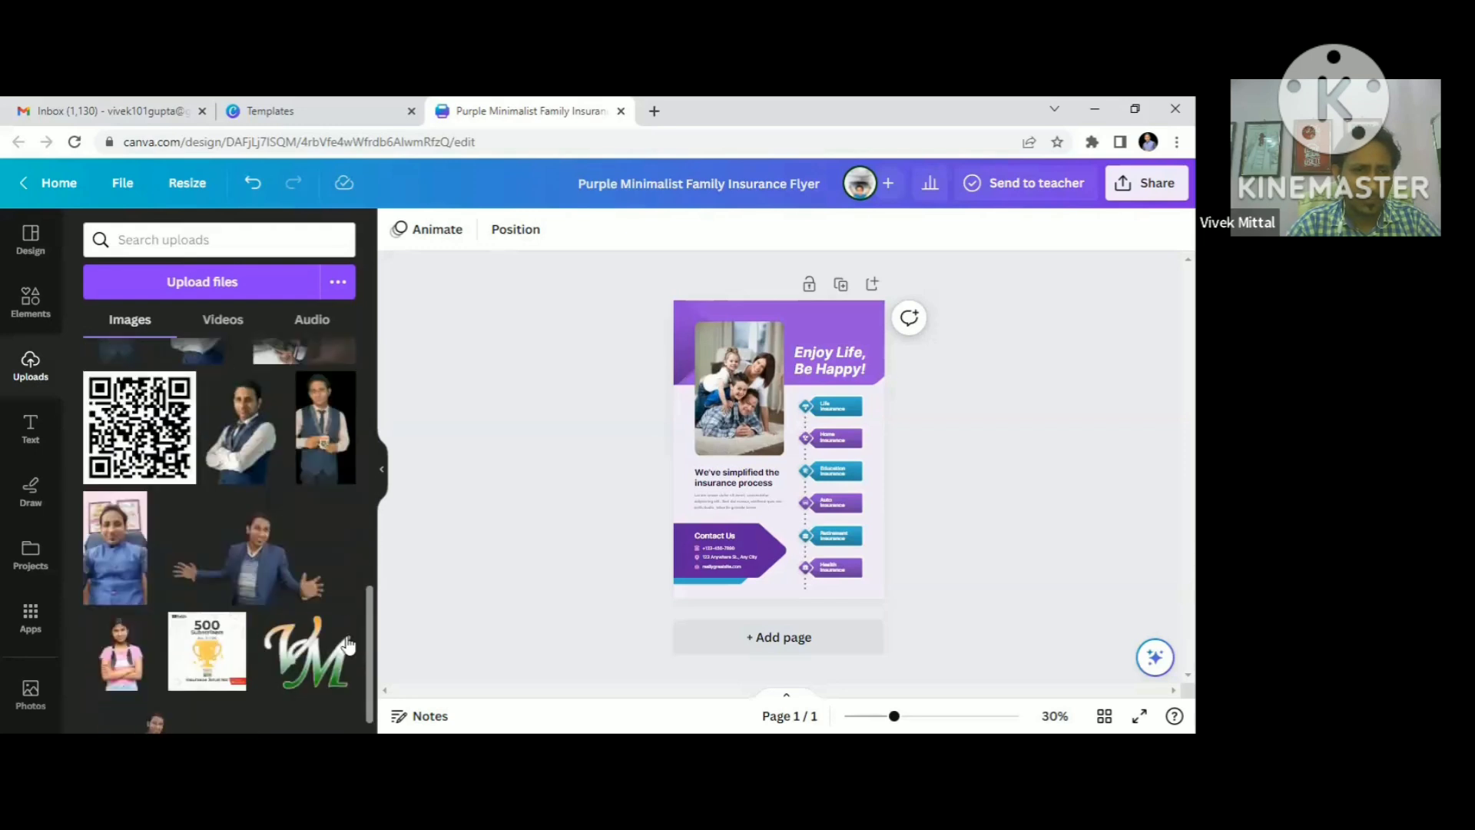
left_click(304, 655)
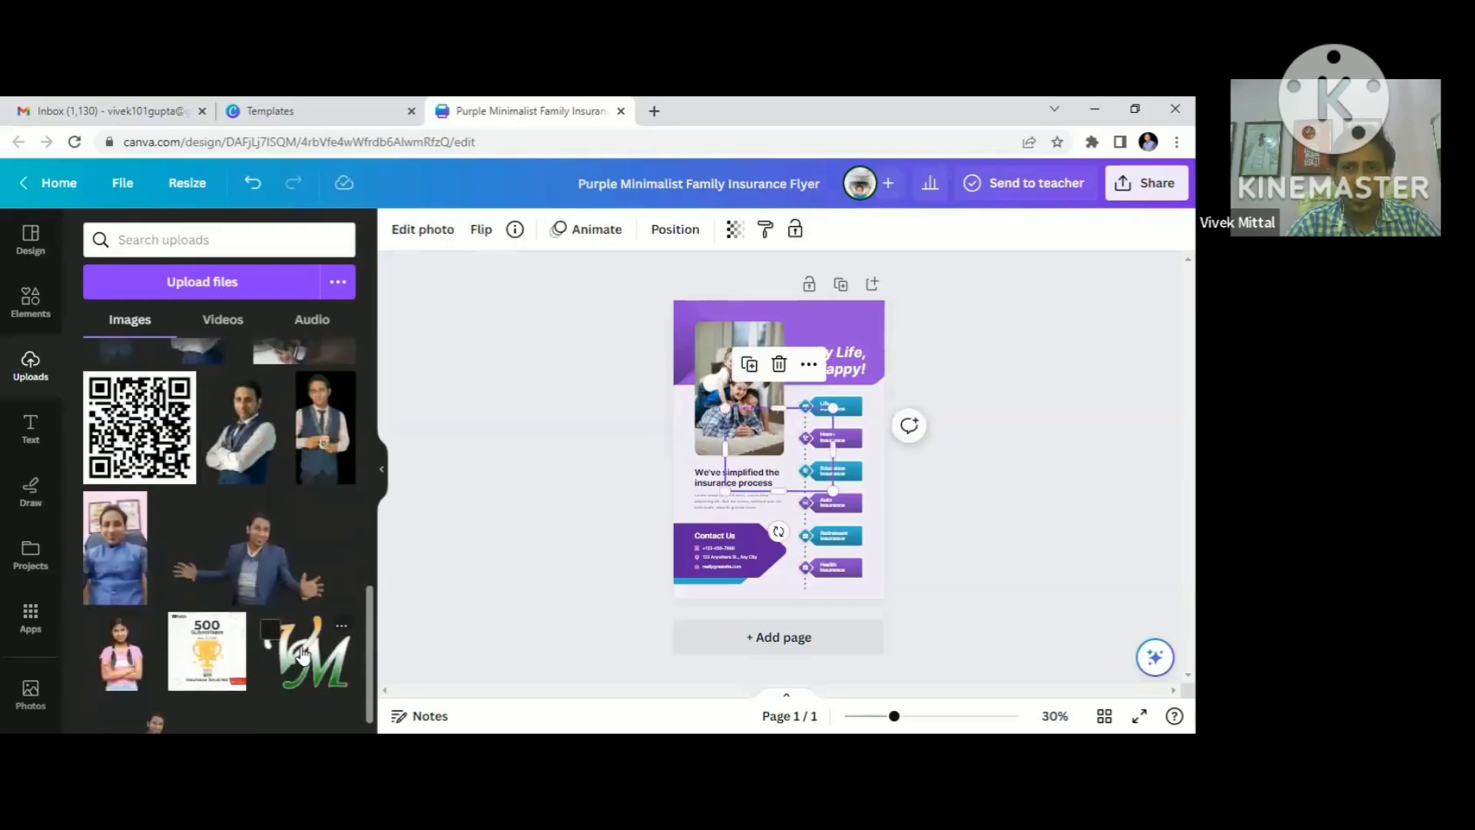
left_click_drag(799, 465, 850, 352)
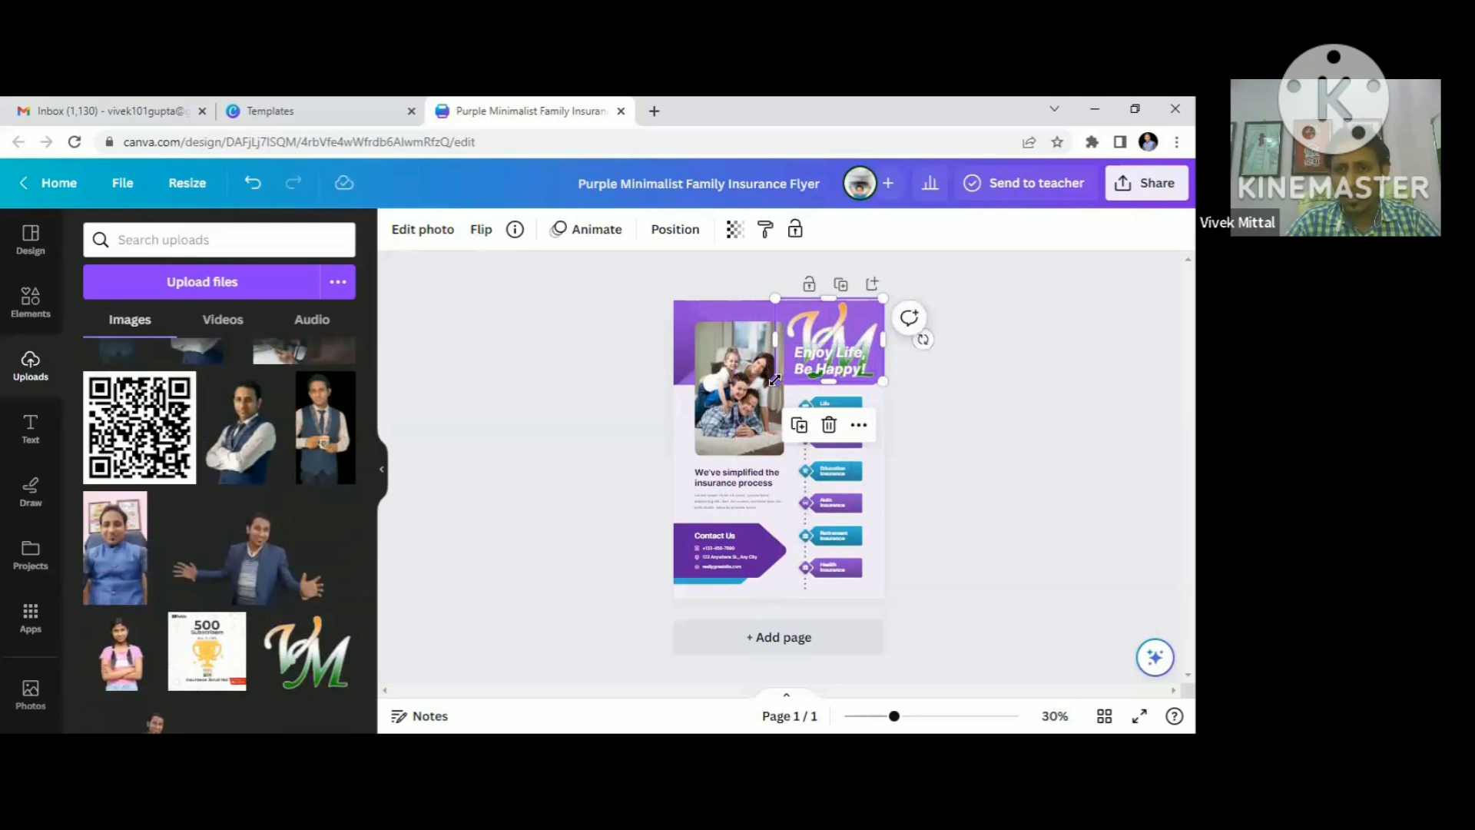
left_click_drag(775, 381, 835, 335)
left_click(959, 428)
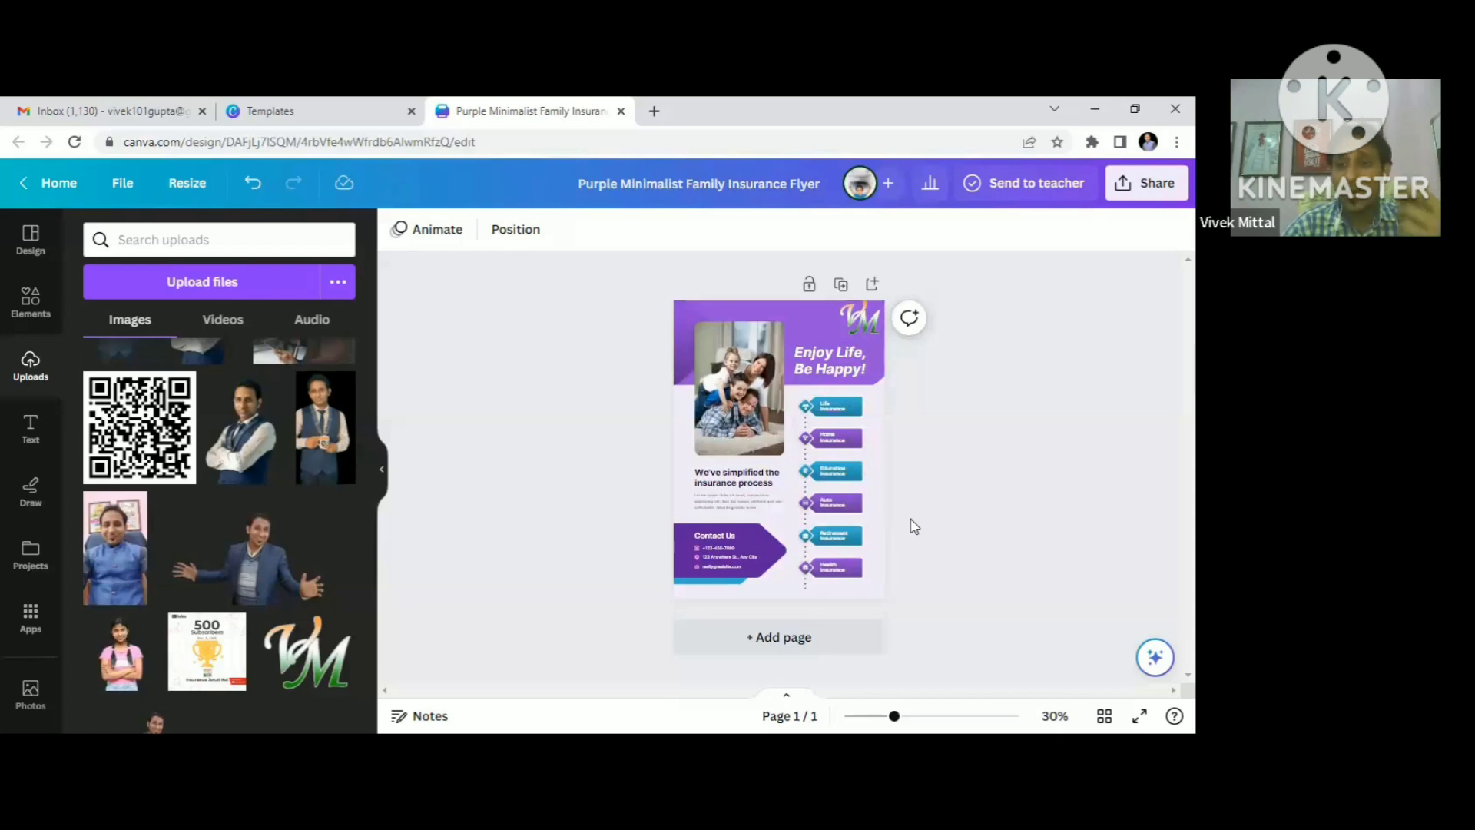
Step: Replace the "Education Insurance" label on the flyer with "MUTUAL FUND"
left_click(840, 473)
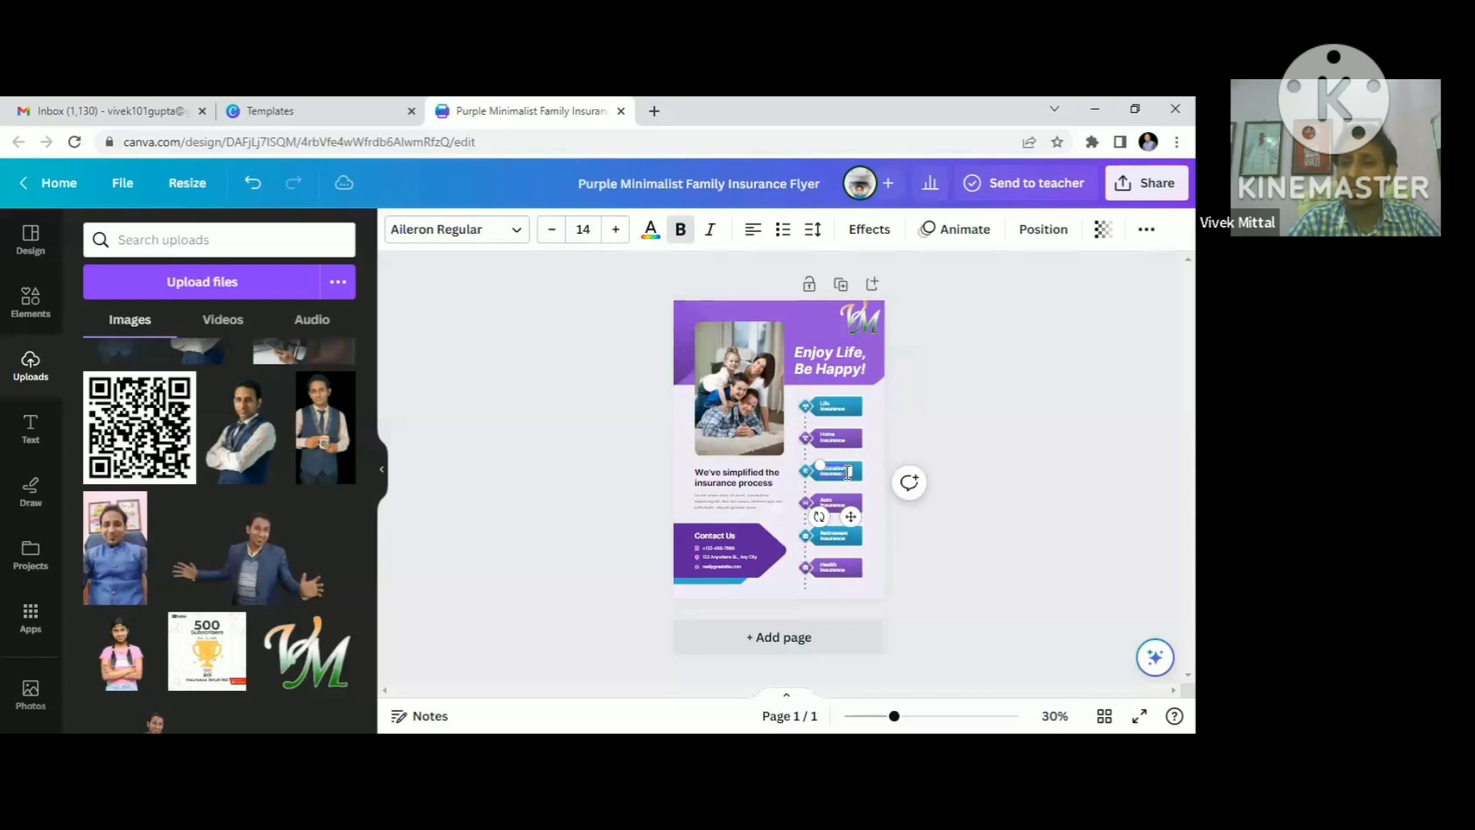
double_click(847, 472)
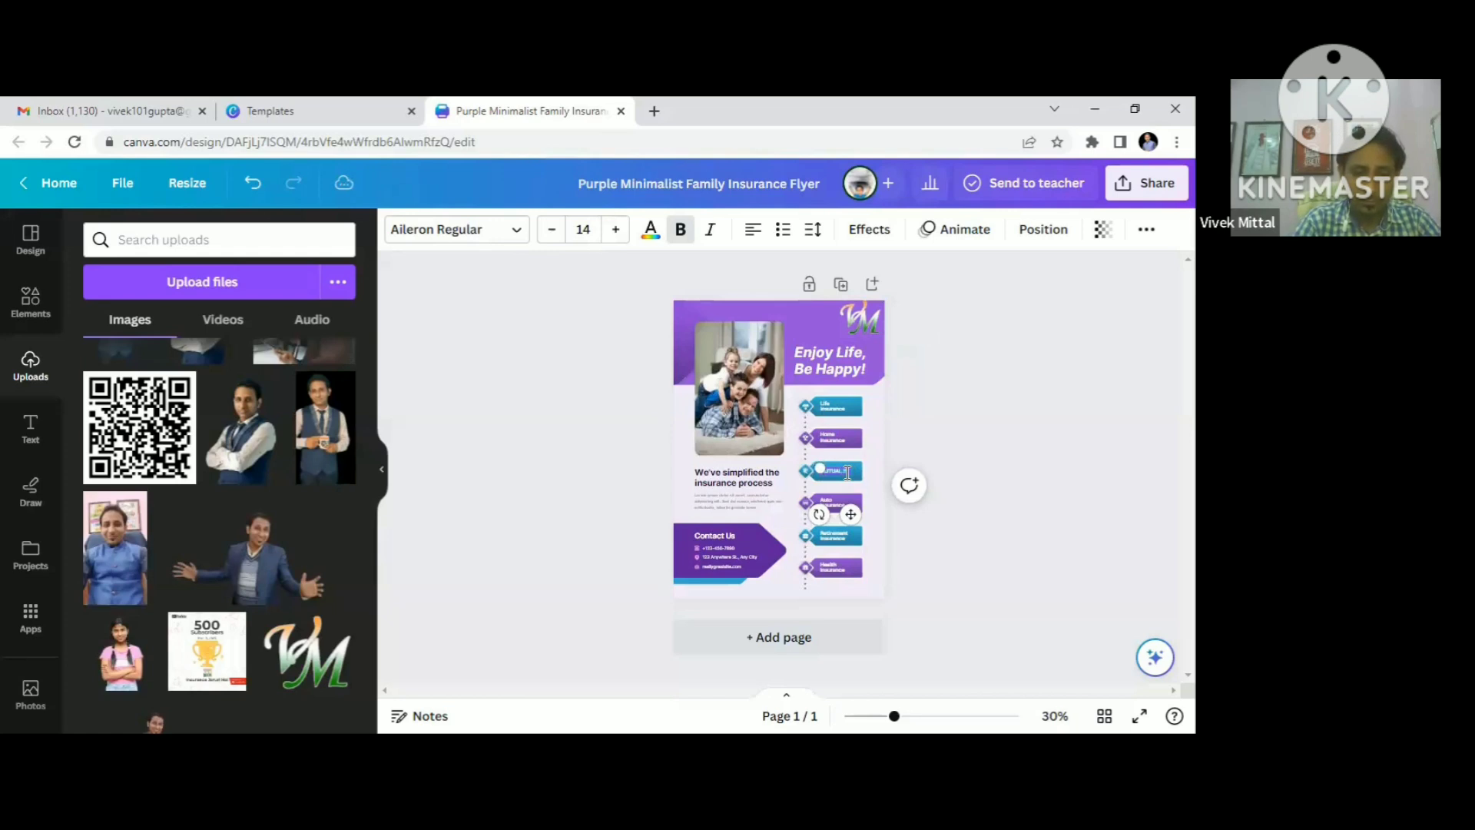
type("MUTUAL FUND")
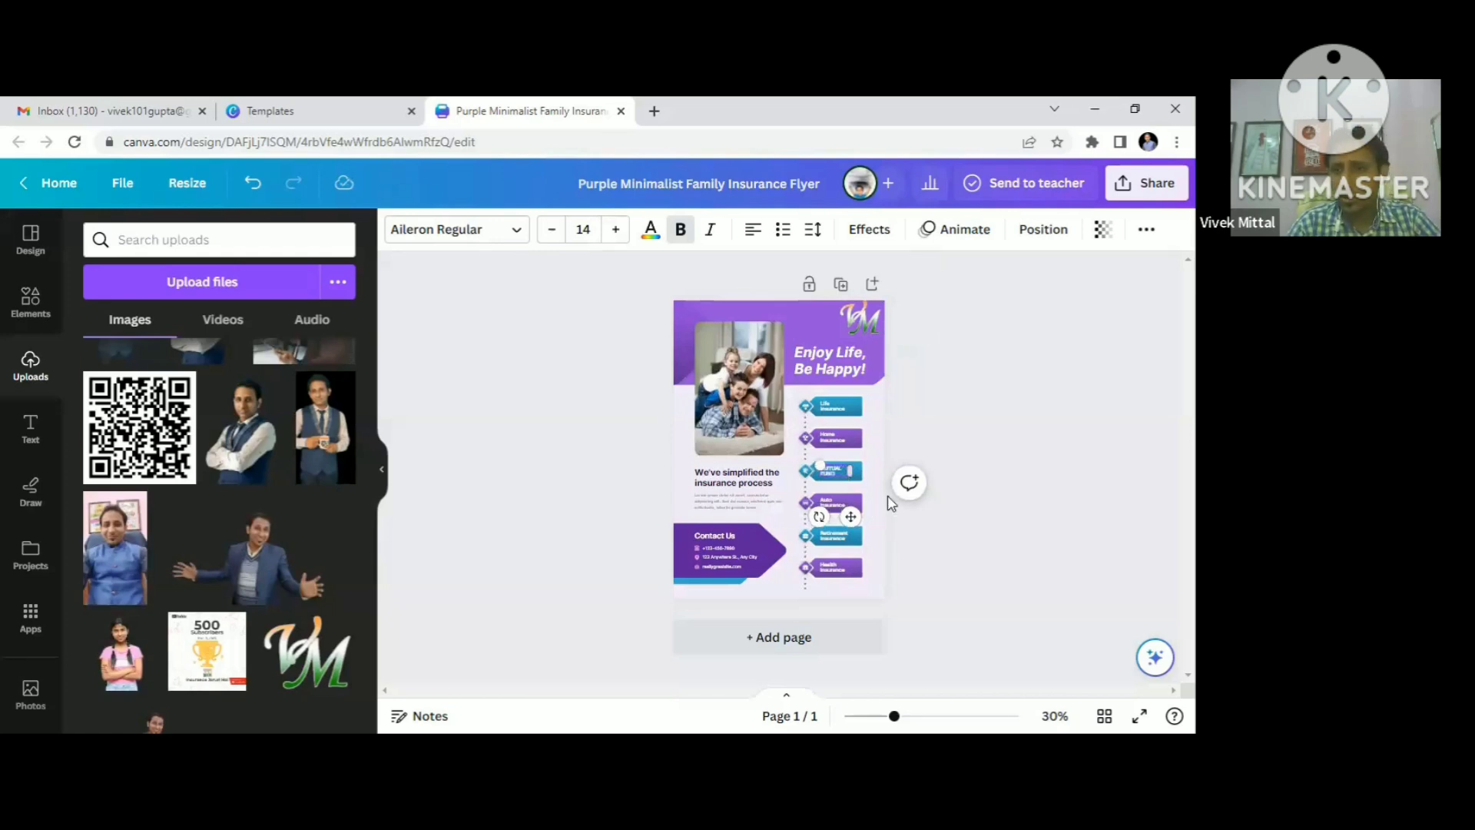
Step: Replace the word "Auto" in the "Auto Insurance" service label, keeping "Insurance" on its second line
left_click(974, 524)
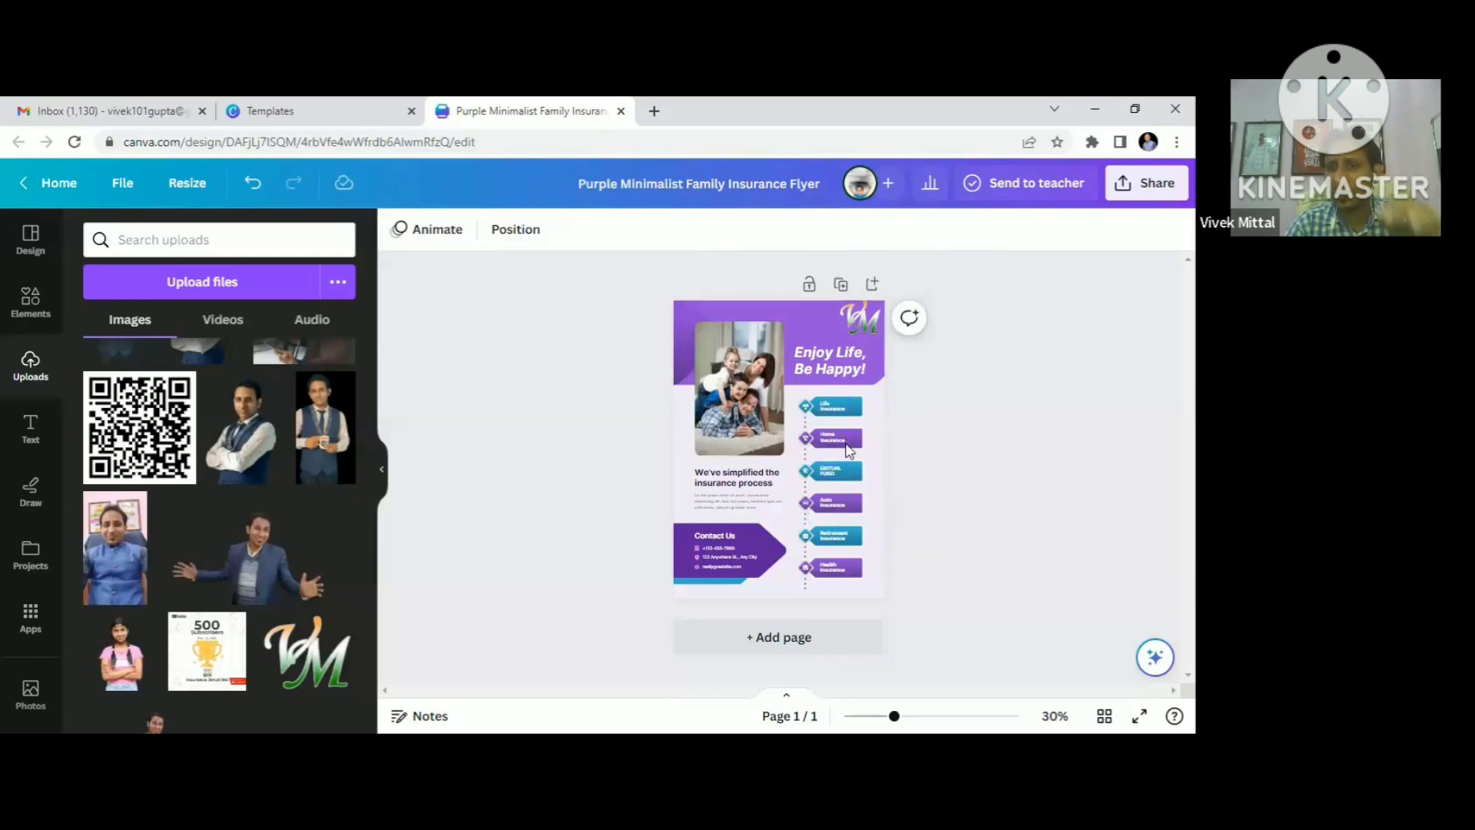
left_click(835, 506)
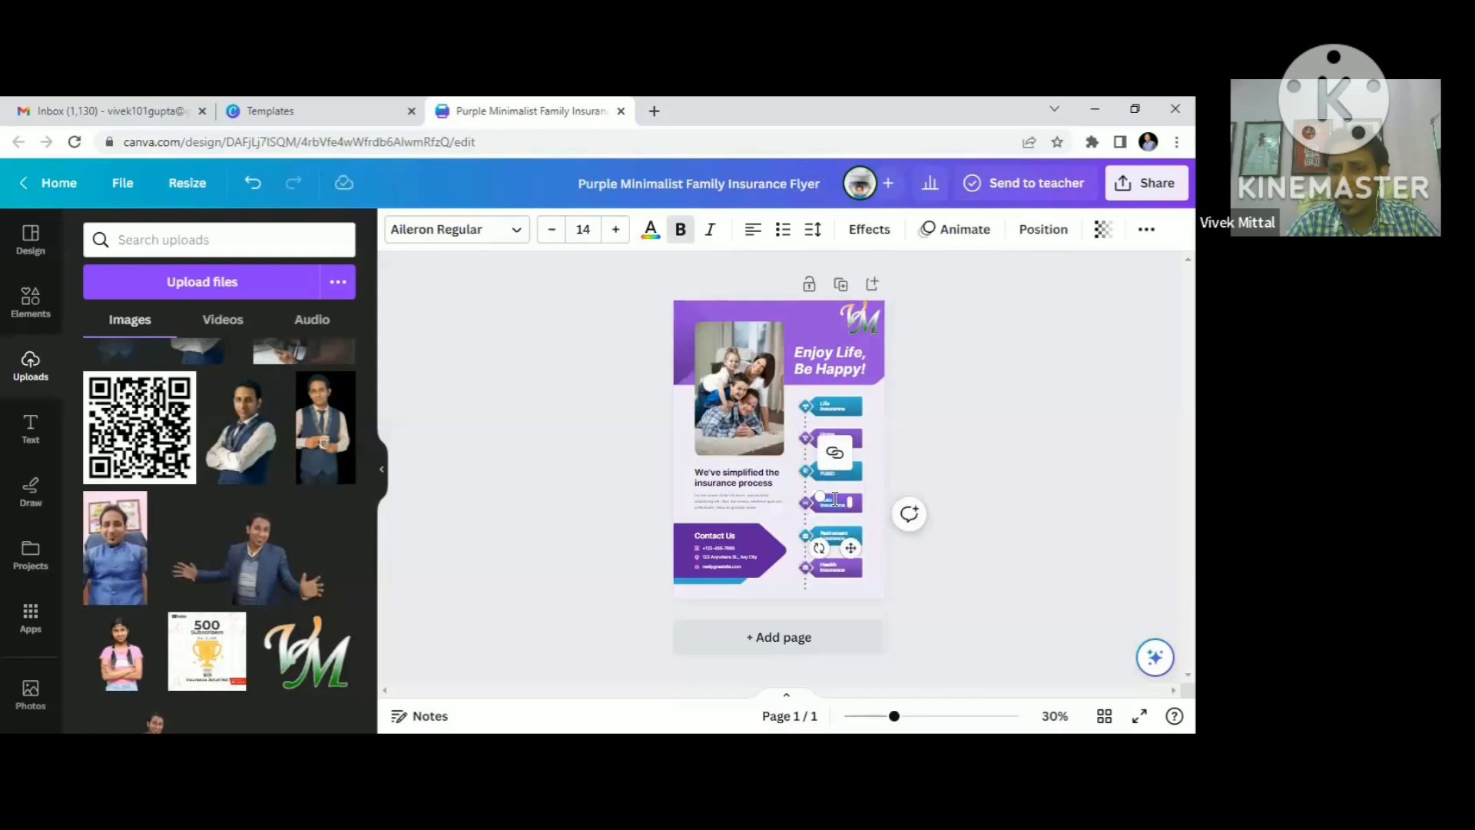
key("BackSpace")
key("BackSpace")
key("BackSpace")
key("BackSpace")
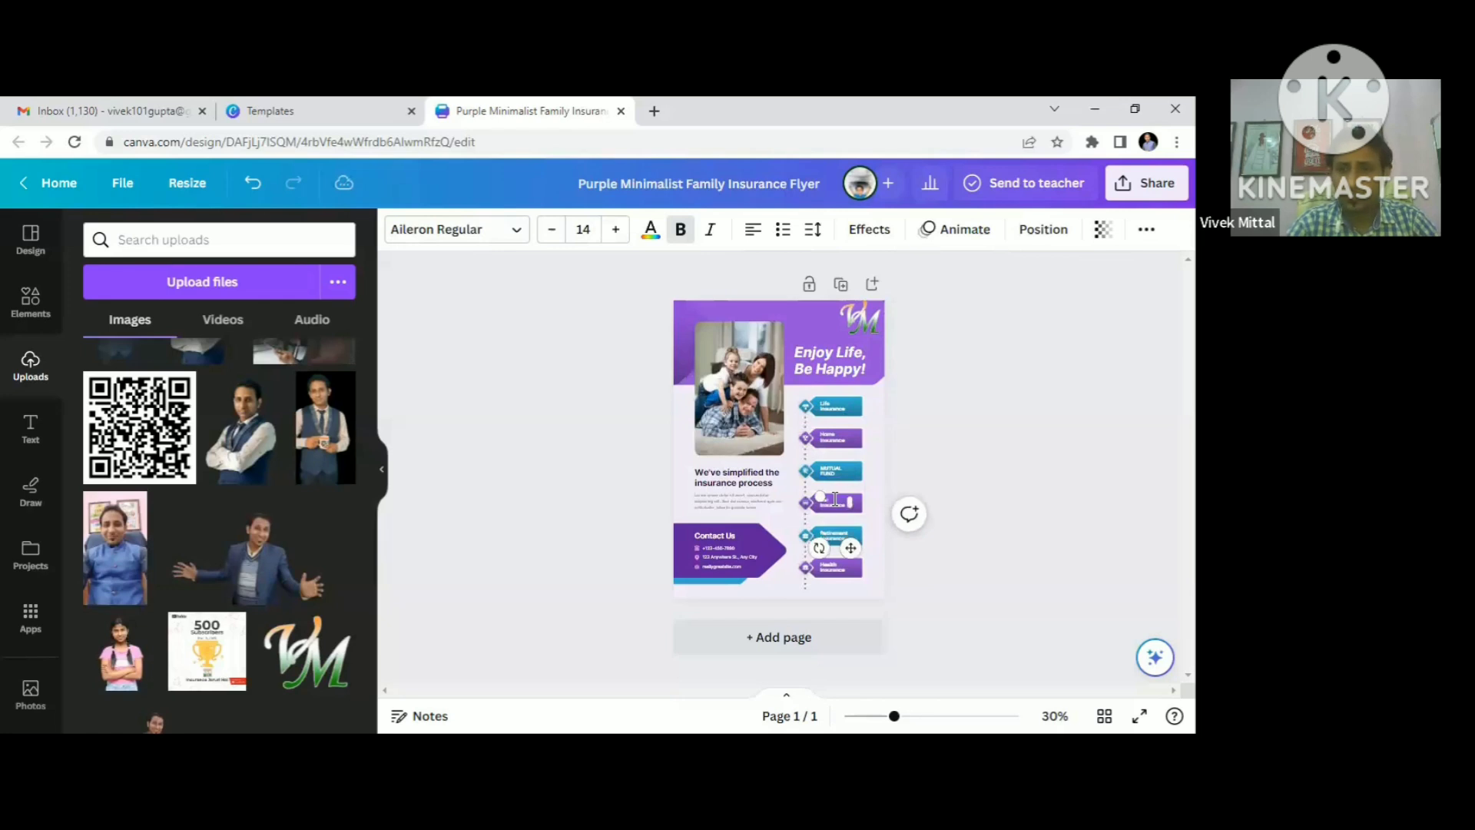
left_click(968, 577)
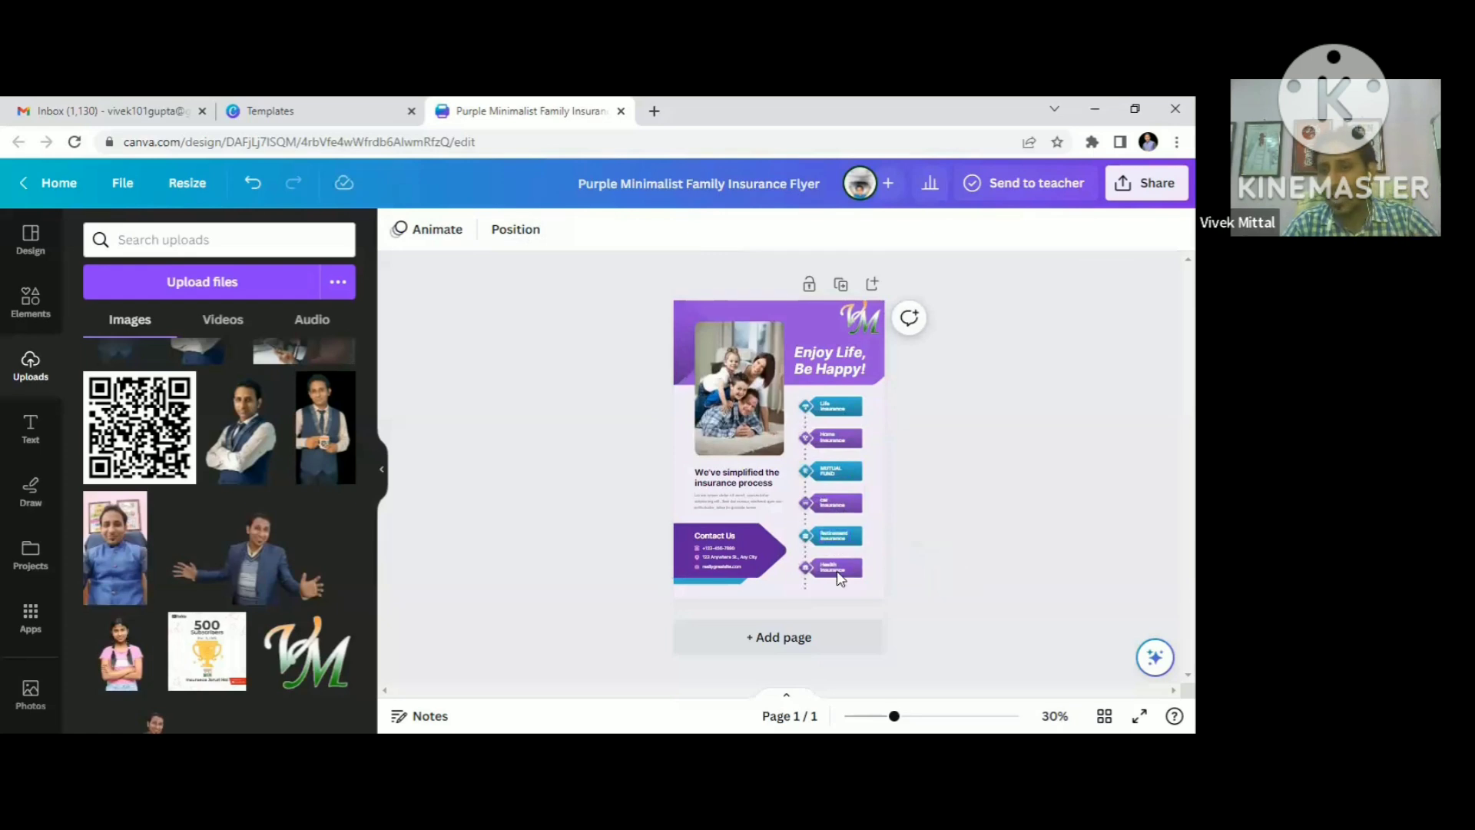
Step: Replace the placeholder phone number under "Contact Us" with the business phone number, and enlarge the contact text block to font size 52.8
double_click(735, 546)
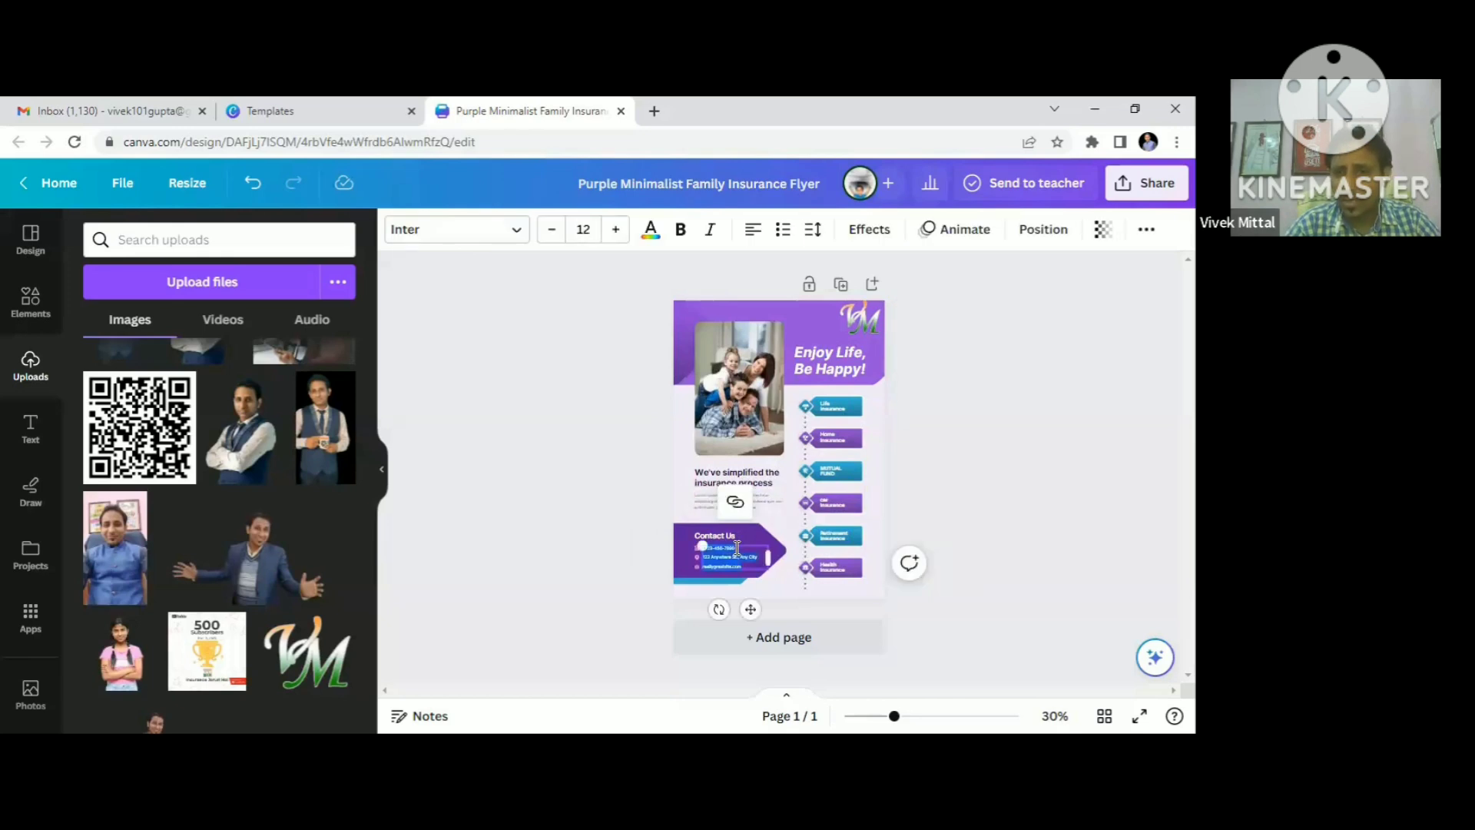
left_click(737, 547)
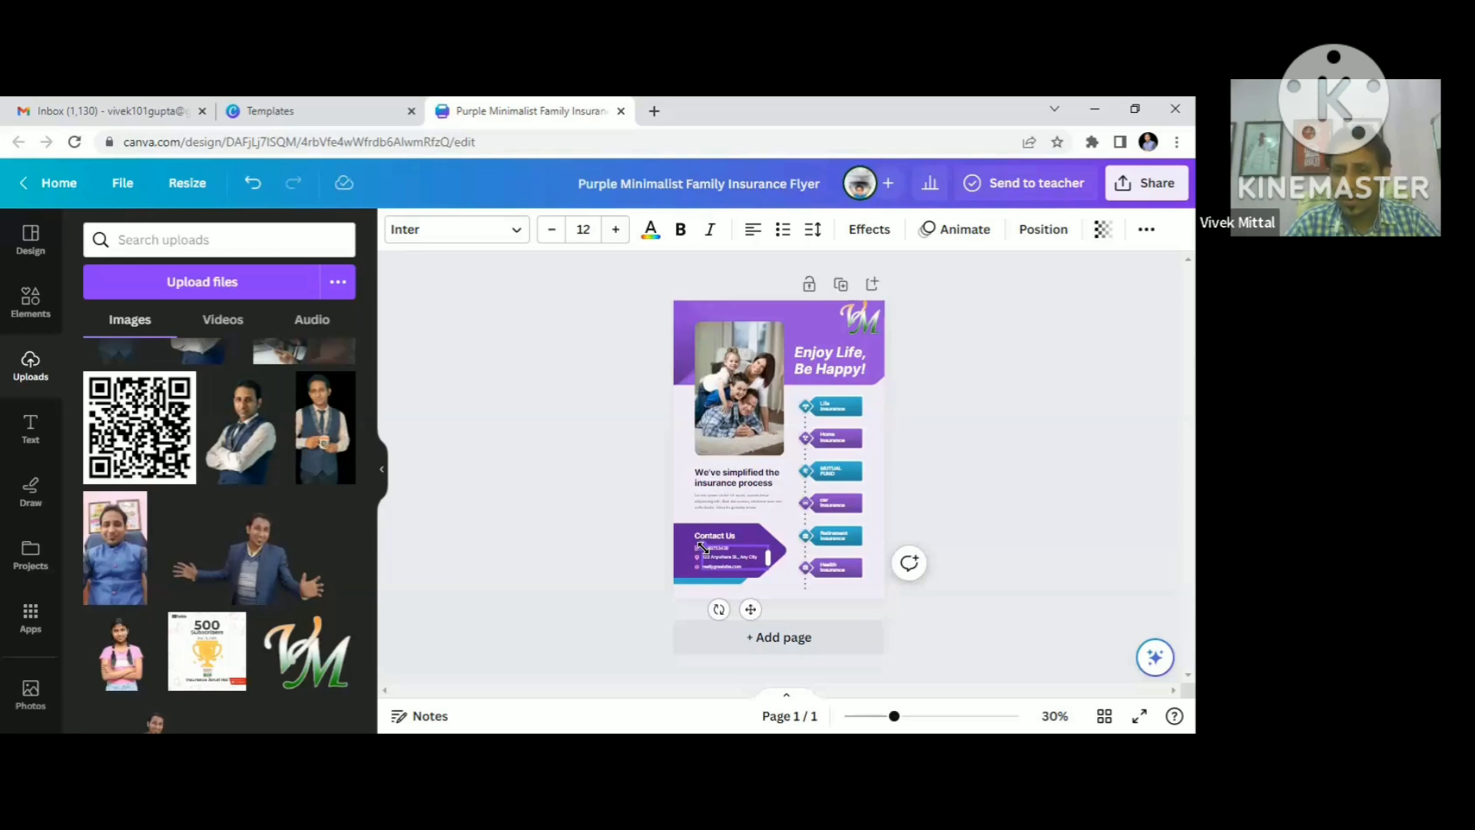
left_click_drag(702, 547, 471, 495)
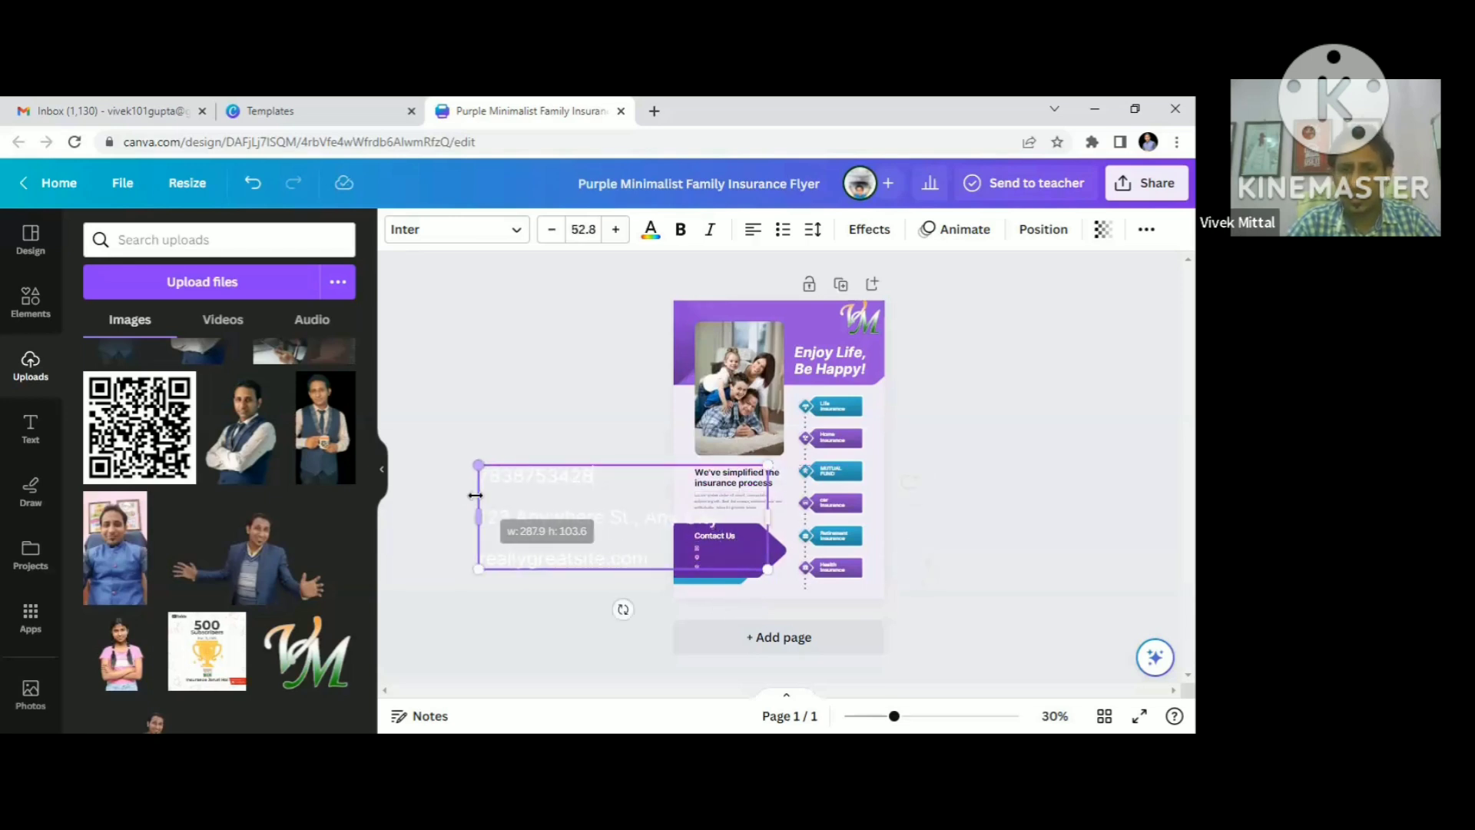
left_click(1018, 559)
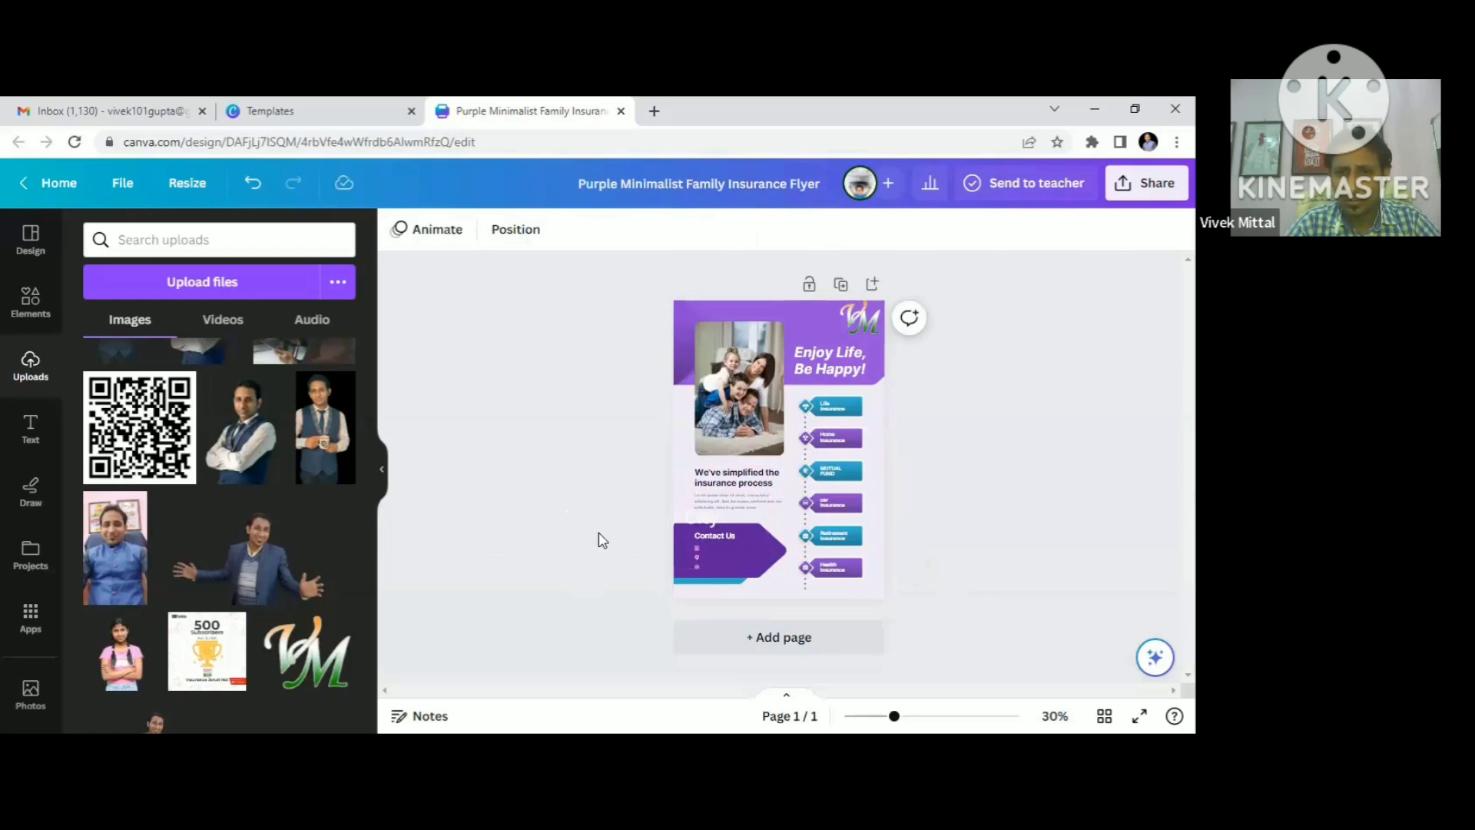
Step: Move the enlarged contact text block upward, clear of the purple "Contact Us" banner
left_click(705, 524)
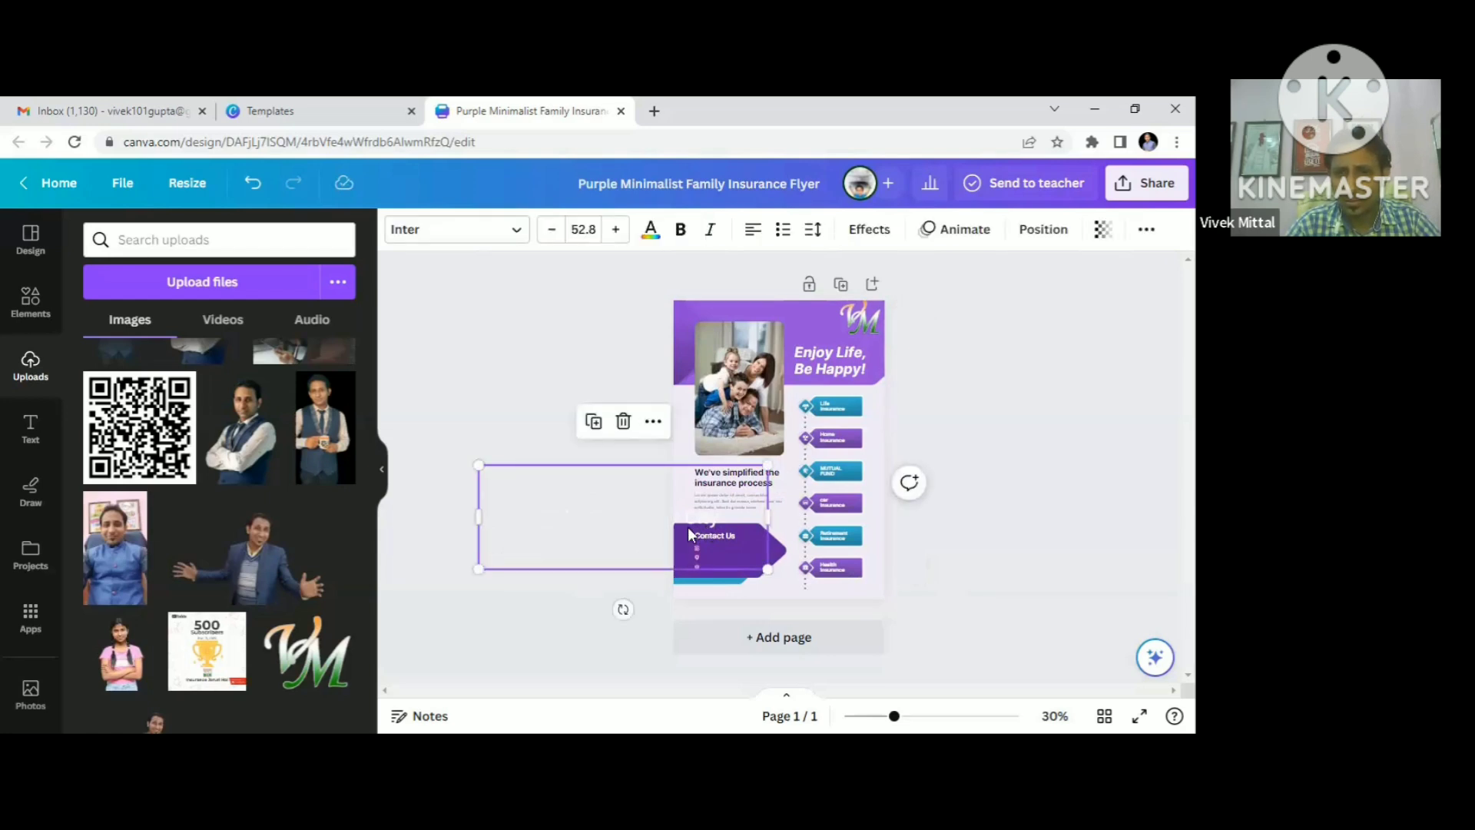
left_click(730, 515)
left_click_drag(645, 516, 722, 517)
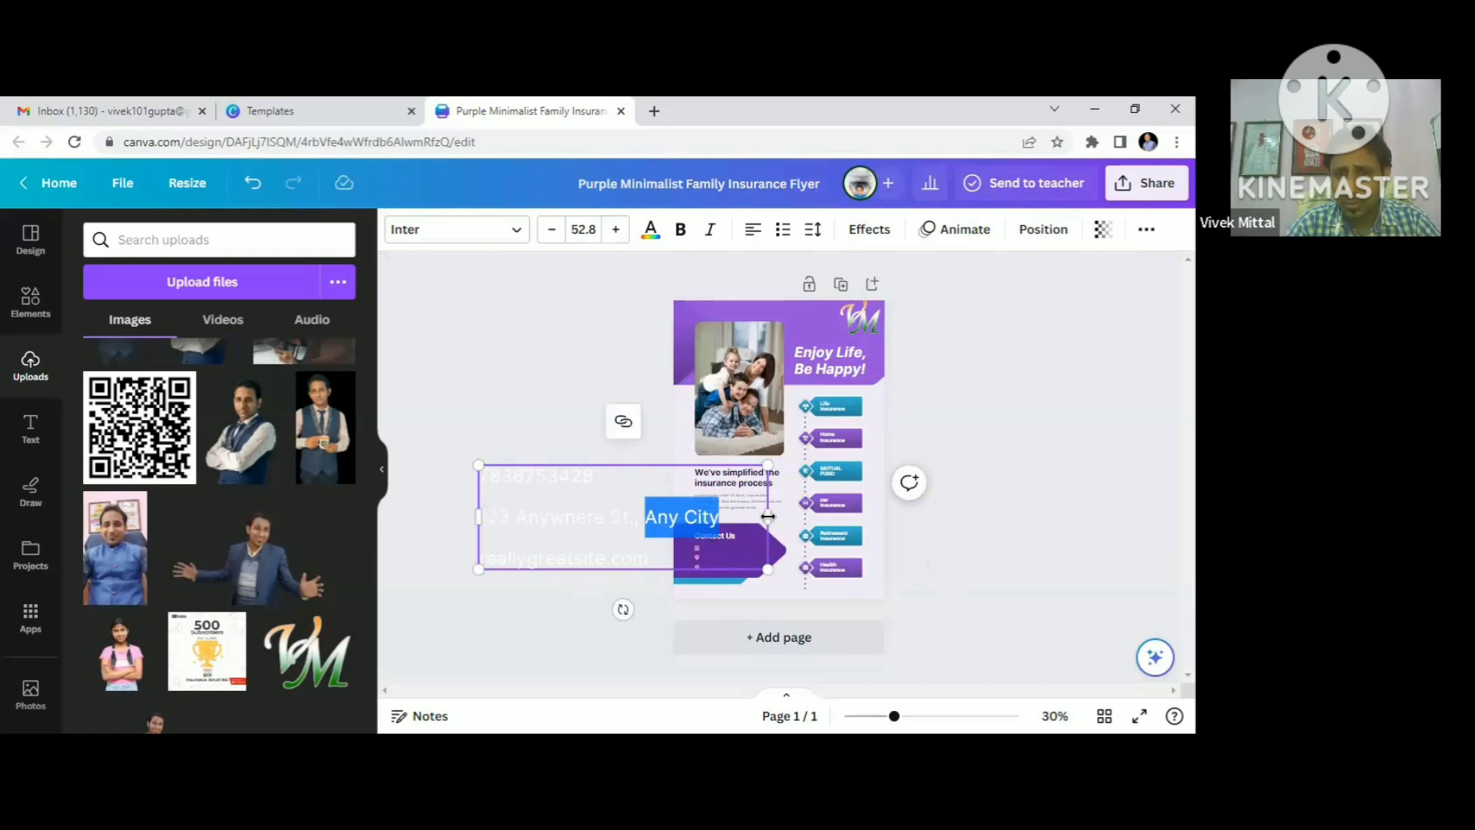
left_click(960, 580)
left_click(705, 515)
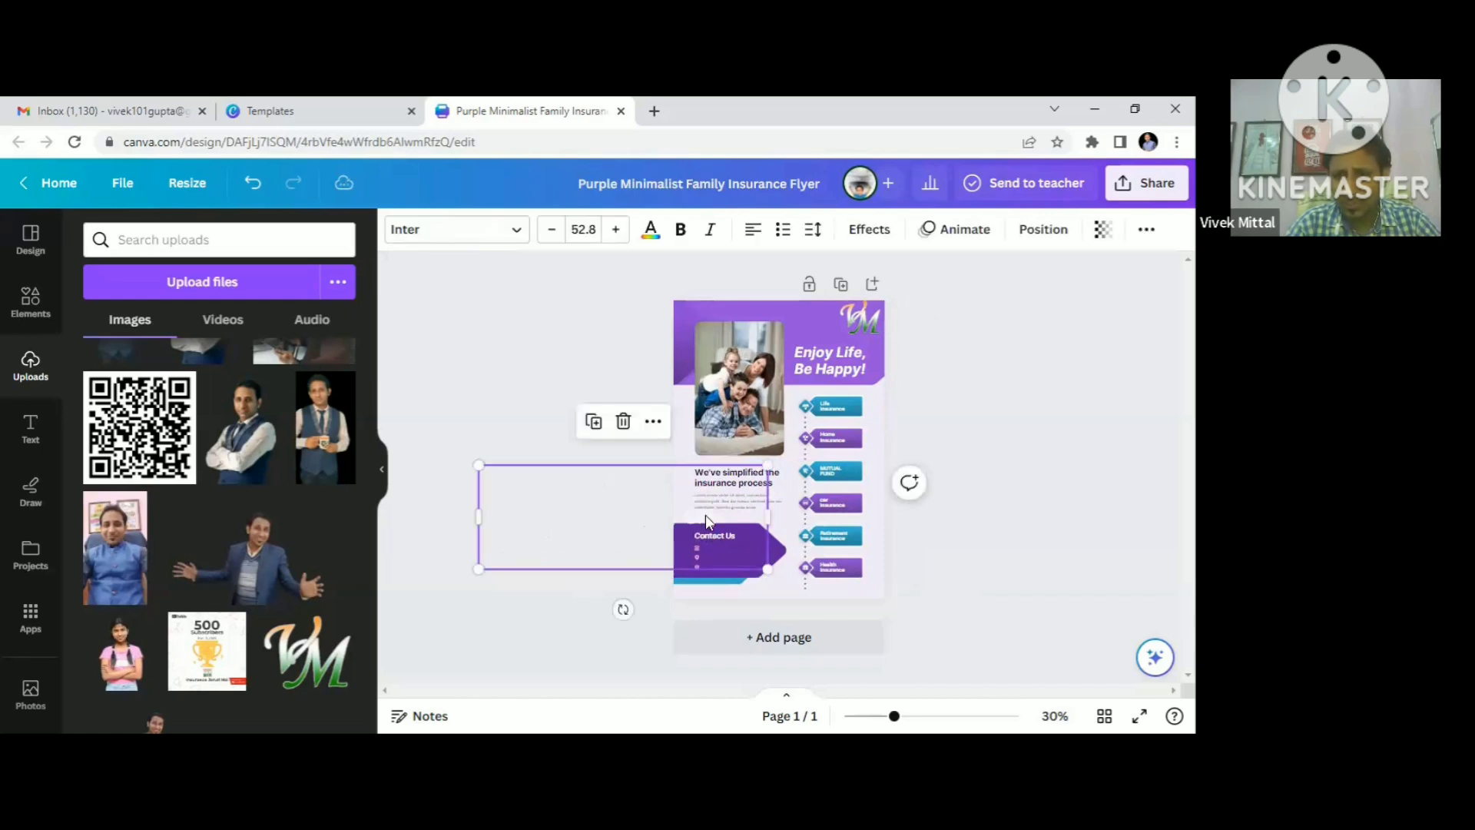
left_click_drag(705, 515, 769, 380)
Step: Recolor all of the enlarged contact text black (#000000)
left_click(737, 489)
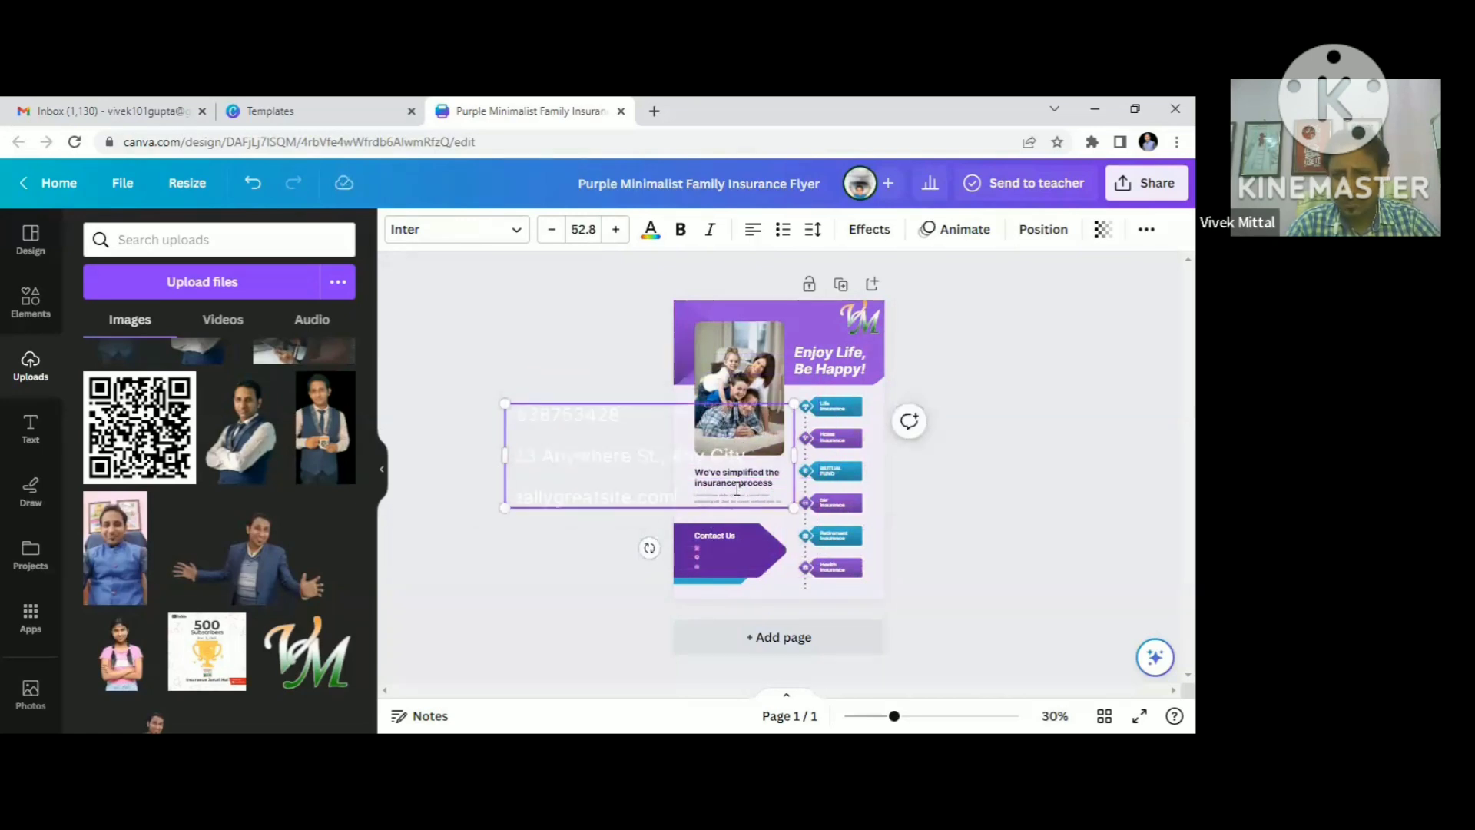
left_click_drag(737, 489, 538, 388)
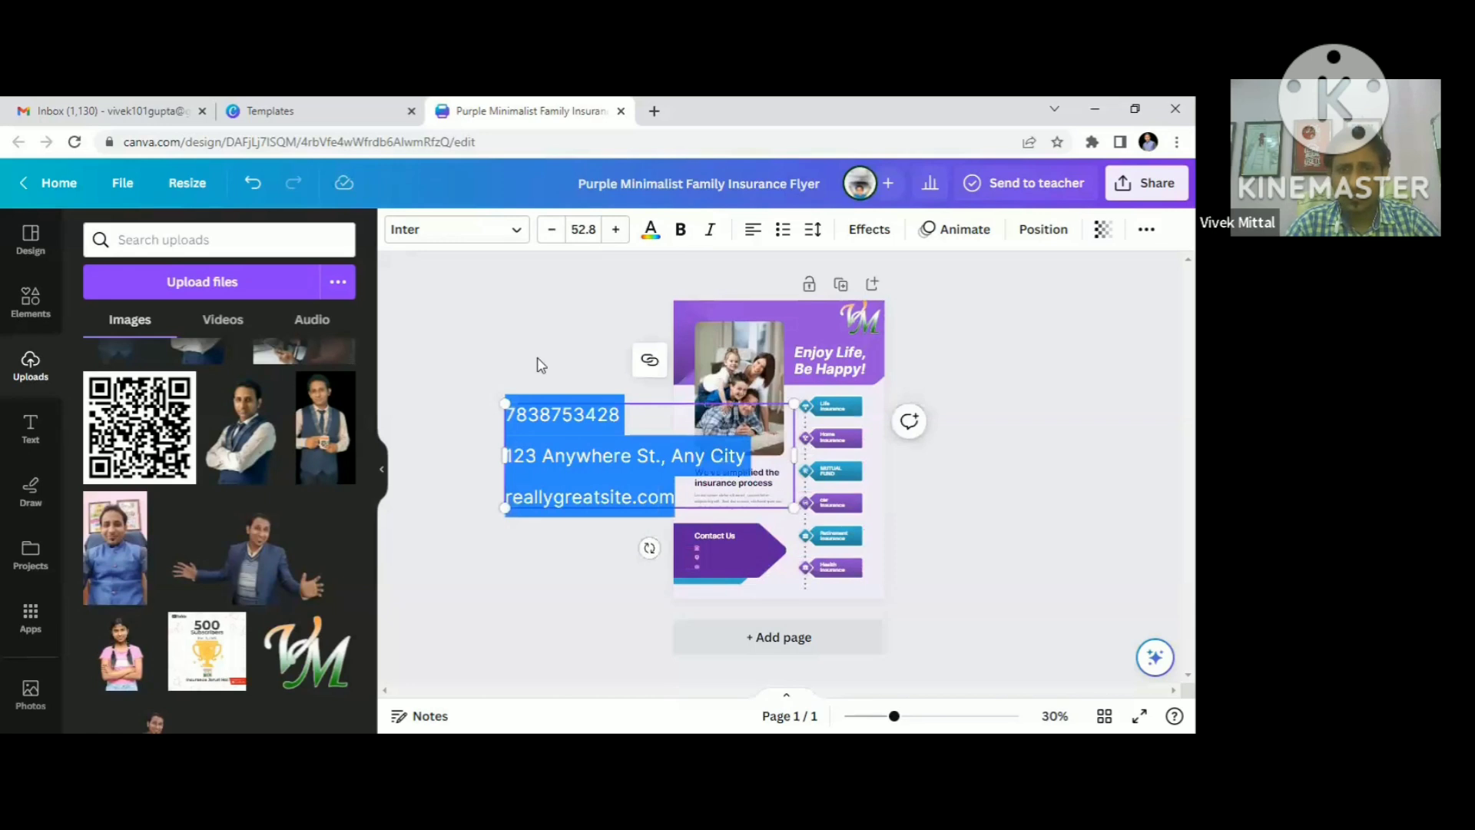
left_click(651, 231)
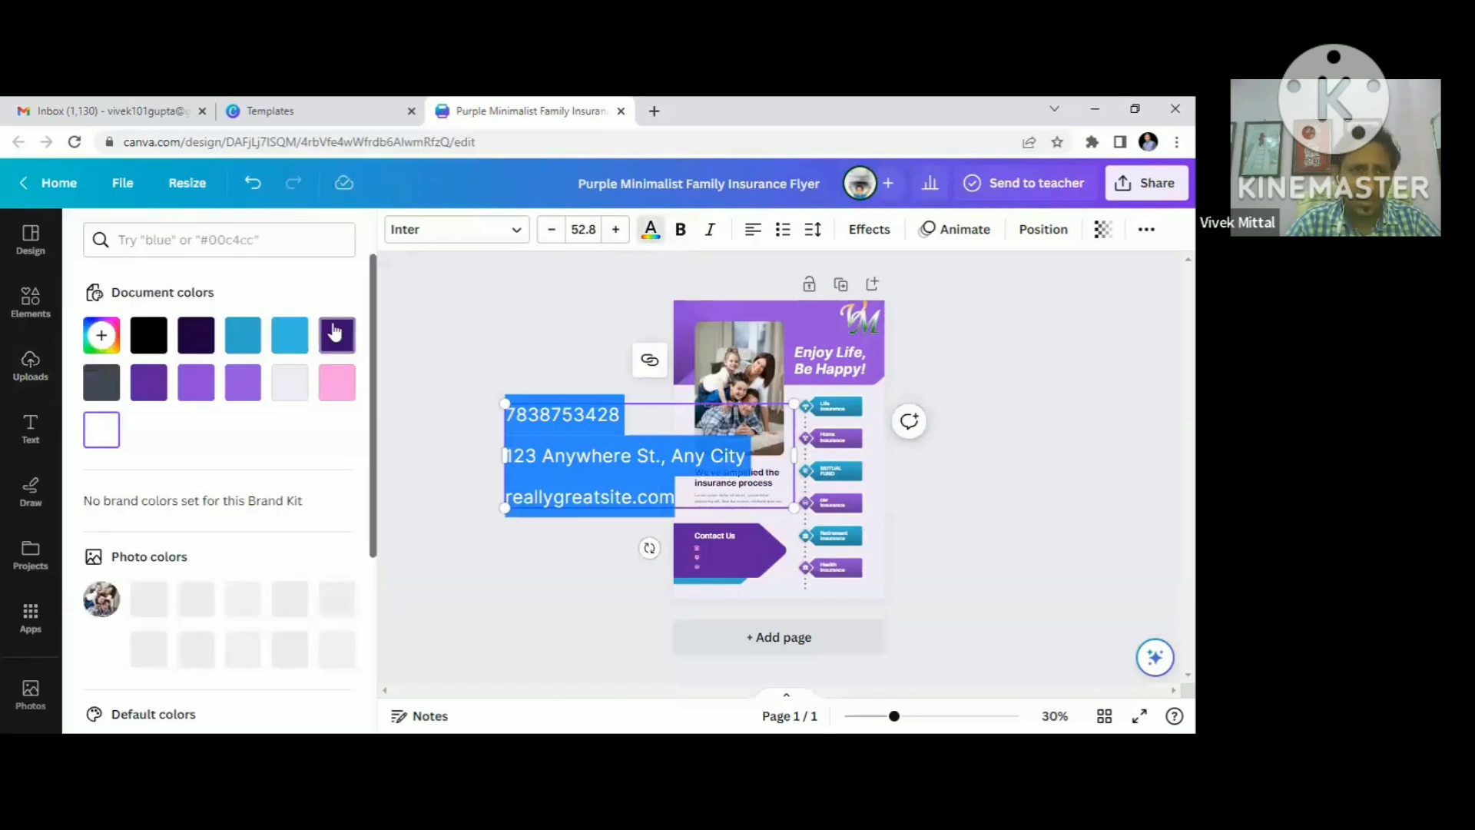
left_click(134, 338)
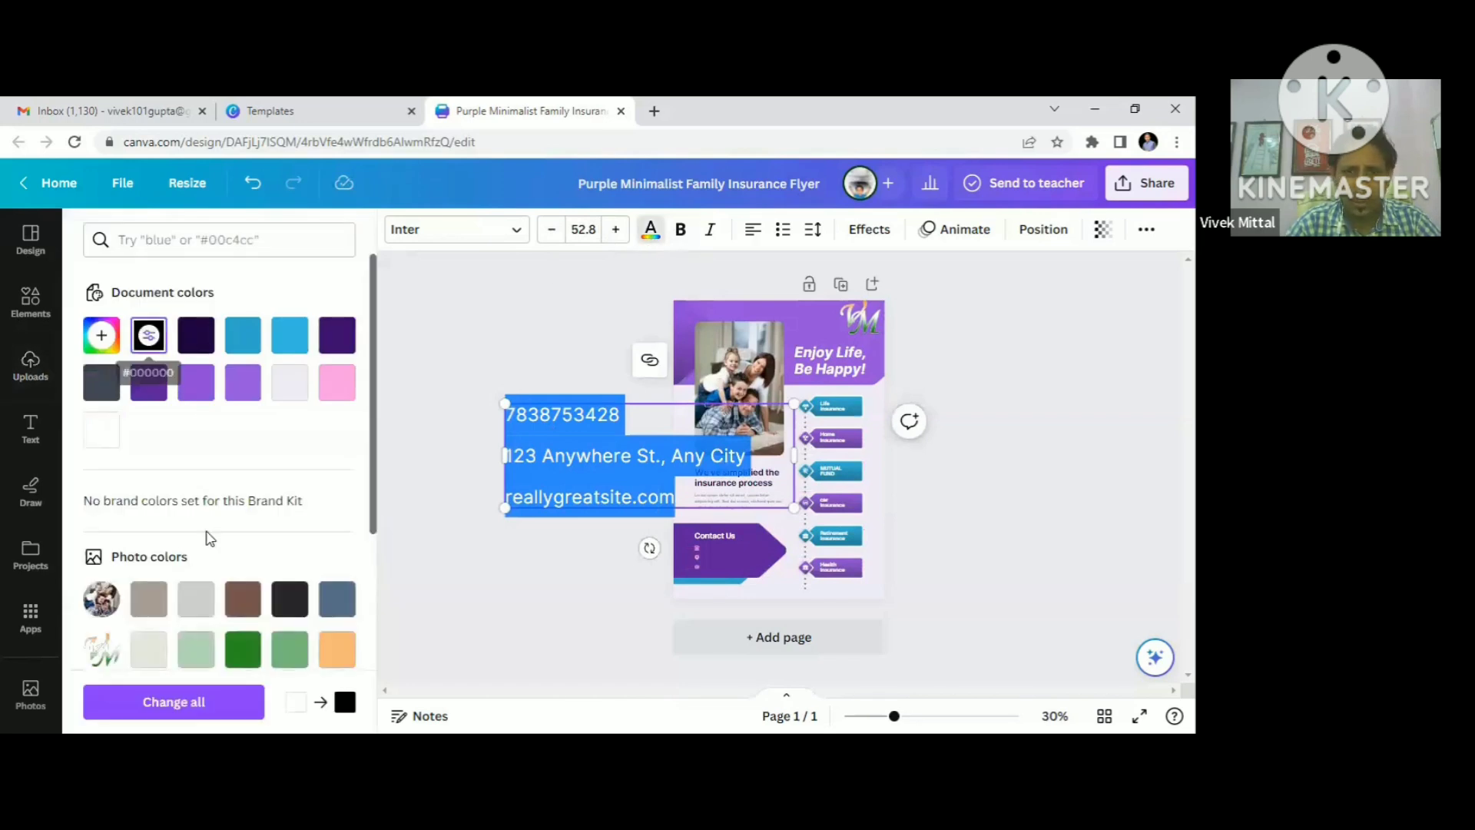
Step: Delete the placeholder website and street address lines from the contact text, leaving only the complete phone number
left_click(682, 497)
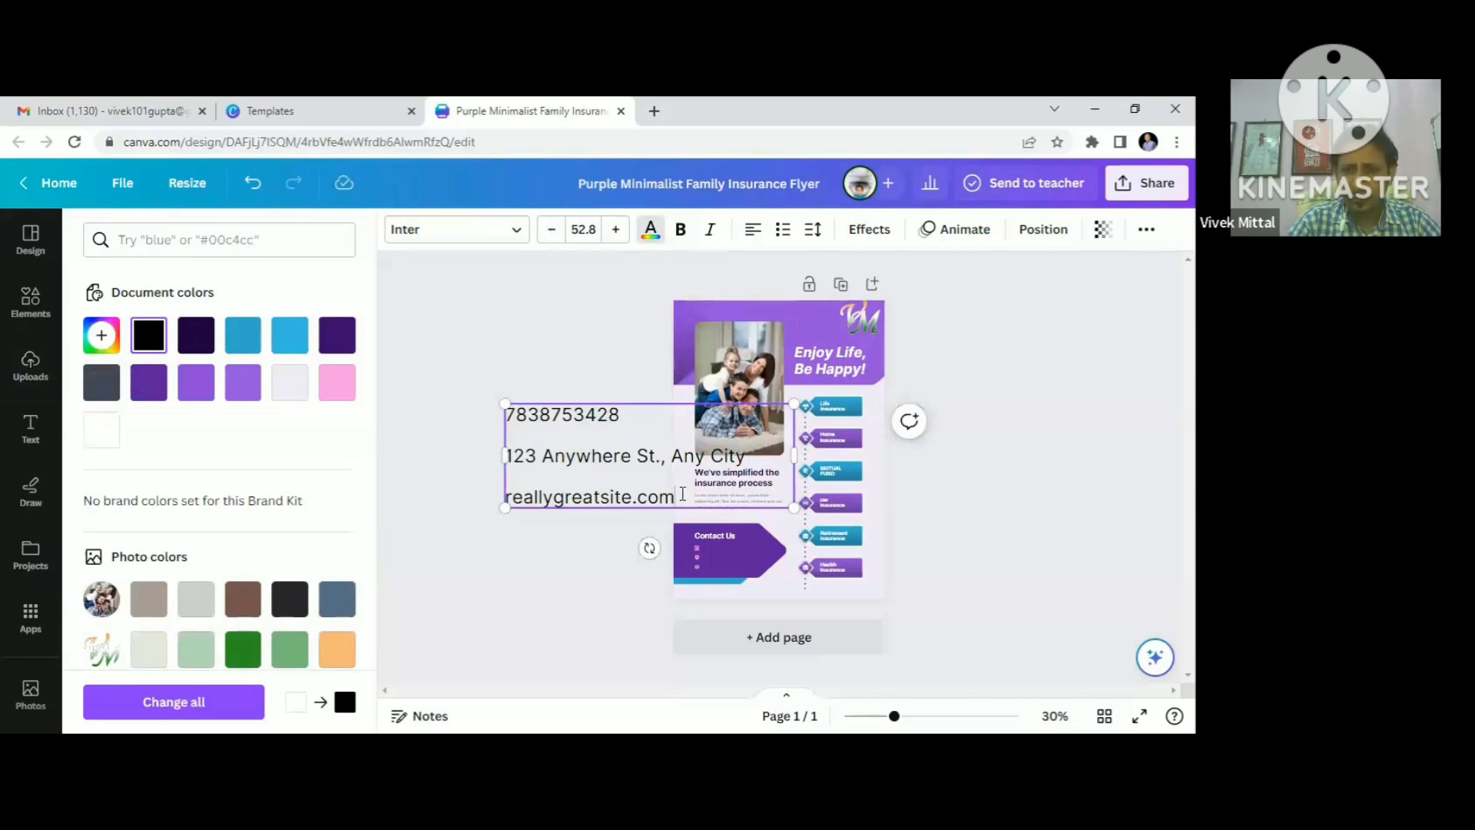
key("BackSpace")
key("BackSpace")
key("BackSpace")
key("BackSpace")
key("BackSpace")
key("BackSpace")
key("BackSpace")
key("BackSpace")
key("BackSpace")
key("BackSpace")
key("BackSpace")
key("BackSpace")
key("BackSpace")
key("BackSpace")
key("BackSpace")
key("BackSpace")
key("BackSpace")
key("BackSpace")
key("BackSpace")
key("BackSpace")
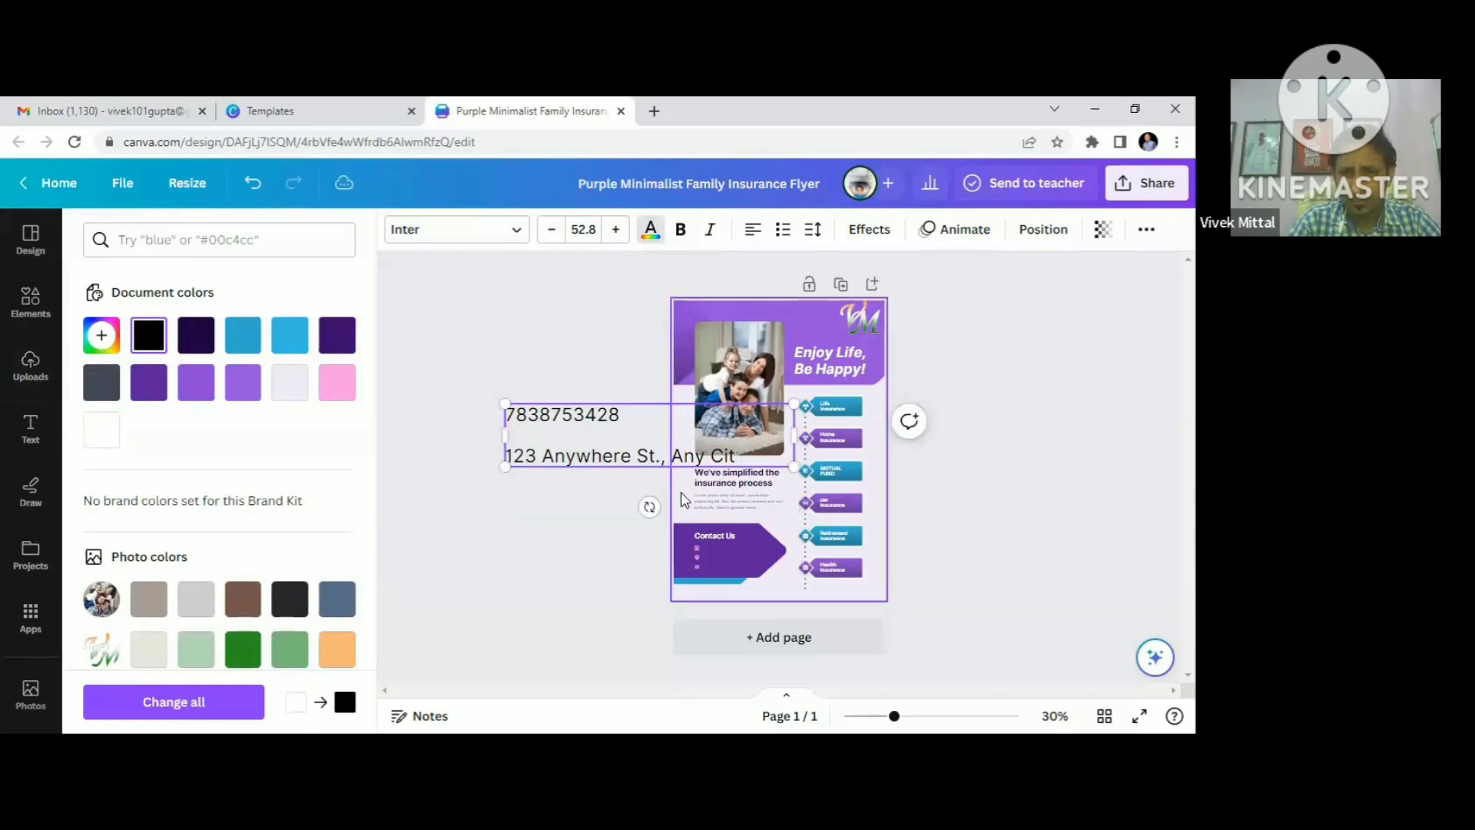
key("BackSpace")
key("BackSpace")
key("BackSpace")
key("BackSpace")
key("BackSpace")
key("BackSpace")
key("BackSpace")
key("BackSpace")
key("BackSpace")
key("BackSpace")
key("BackSpace")
key("BackSpace")
key("BackSpace")
key("BackSpace")
key("BackSpace")
key("BackSpace")
key("BackSpace")
key("BackSpace")
key("BackSpace")
key("BackSpace")
key("BackSpace")
key("BackSpace")
key("BackSpace")
key("BackSpace")
key("BackSpace")
key("BackSpace")
key("BackSpace")
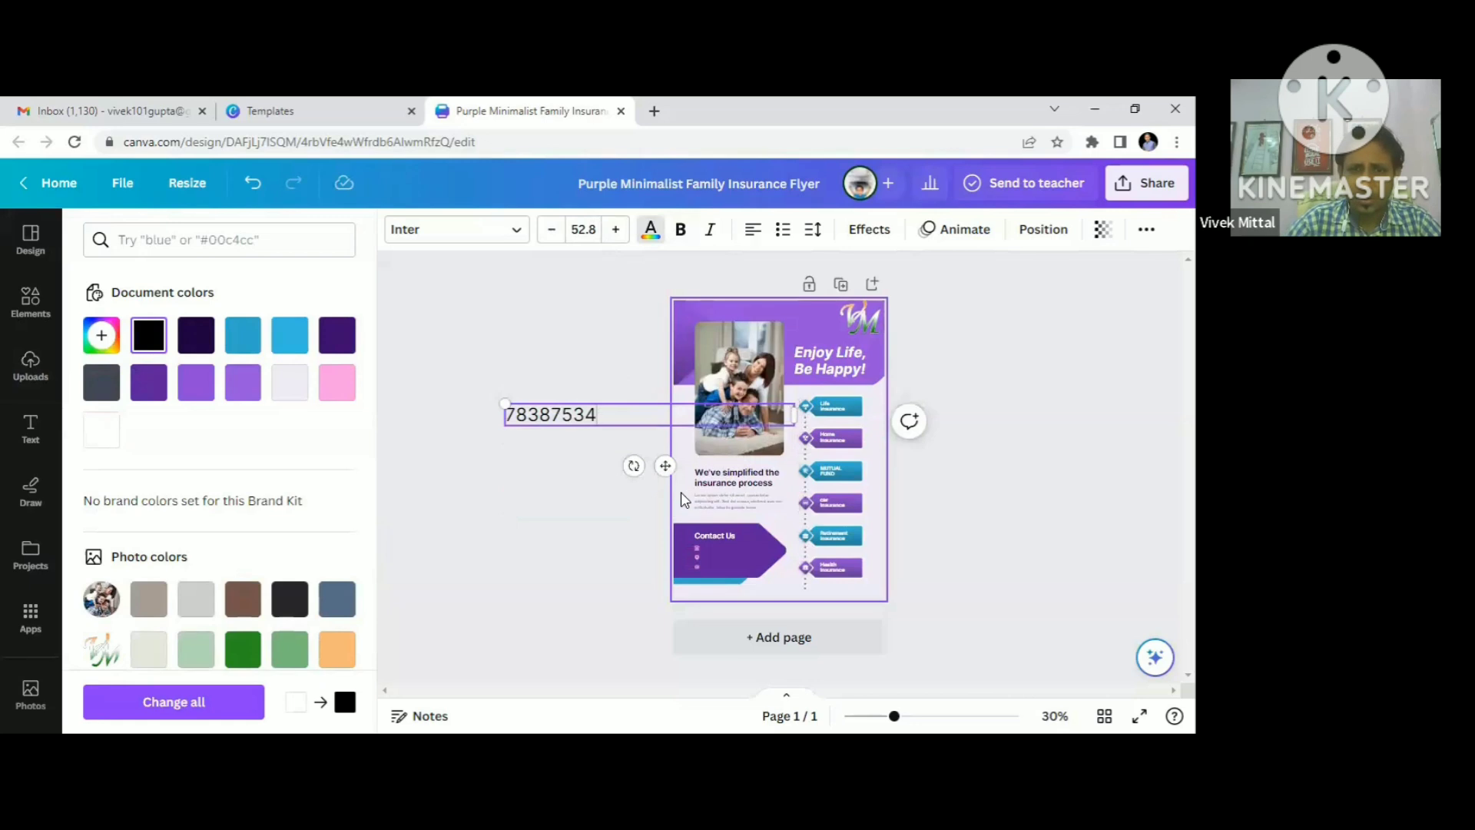
type("28")
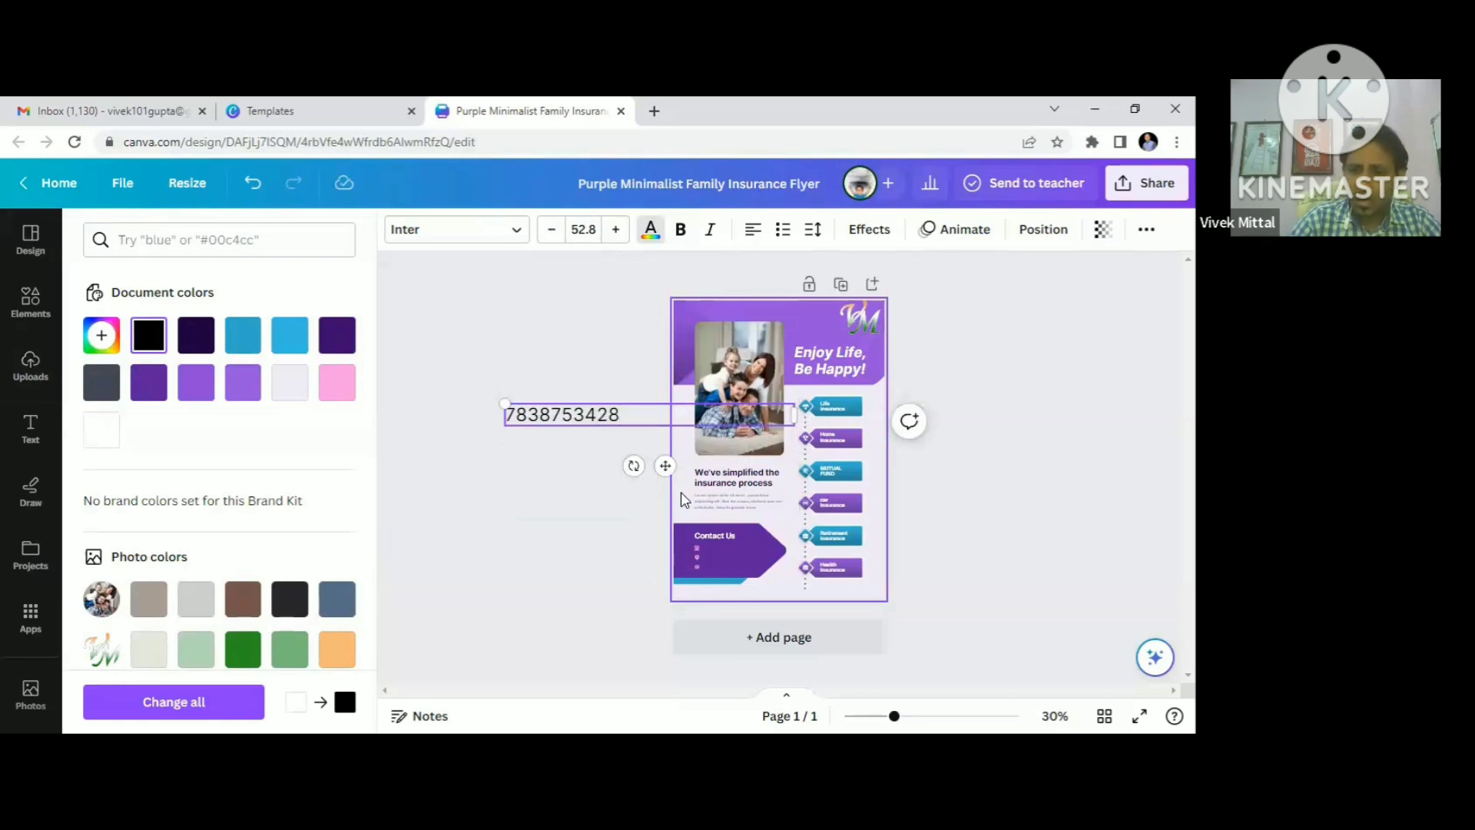
key("Return")
type("F")
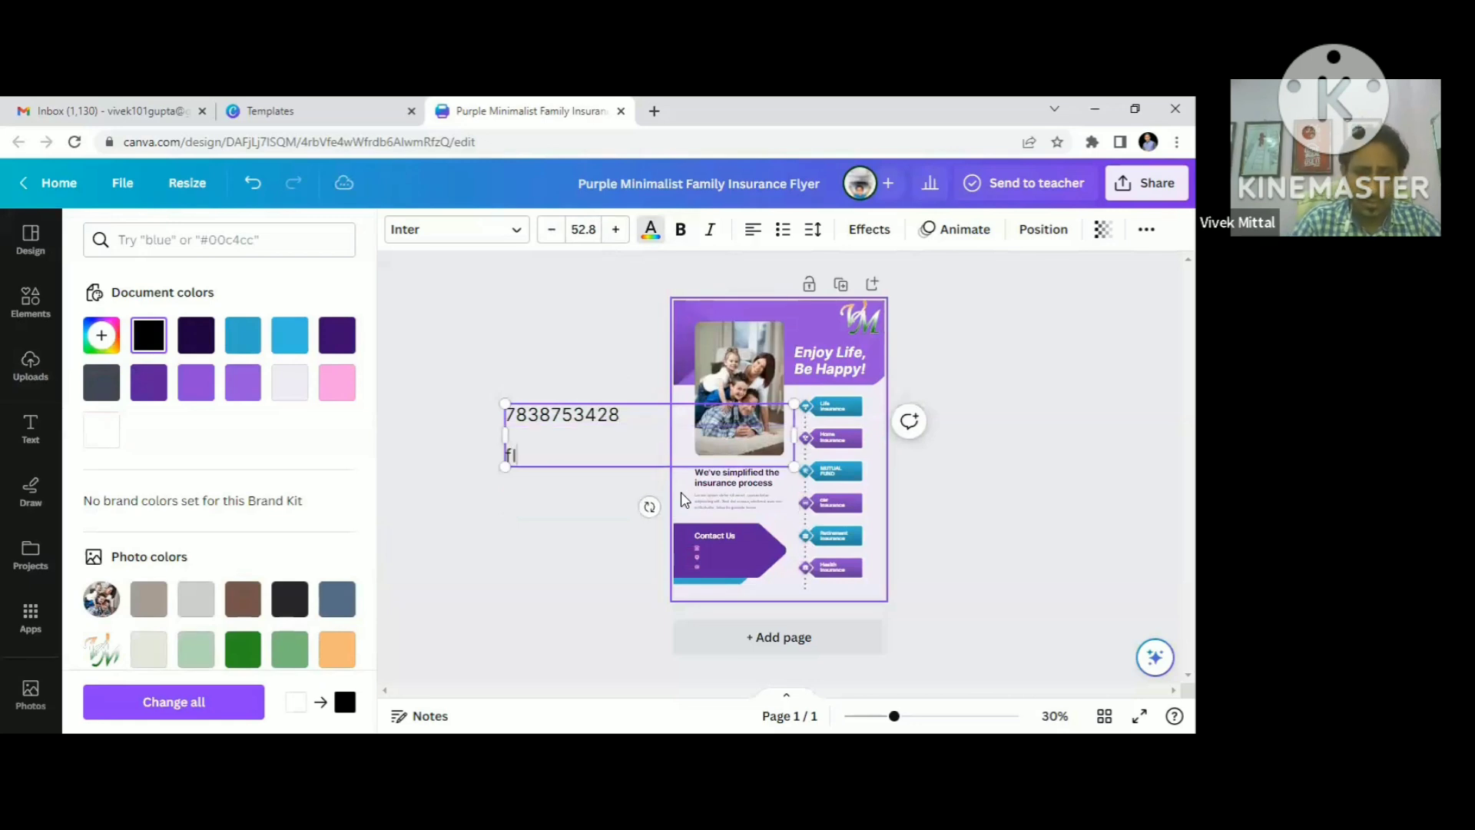
type("INANCIAL")
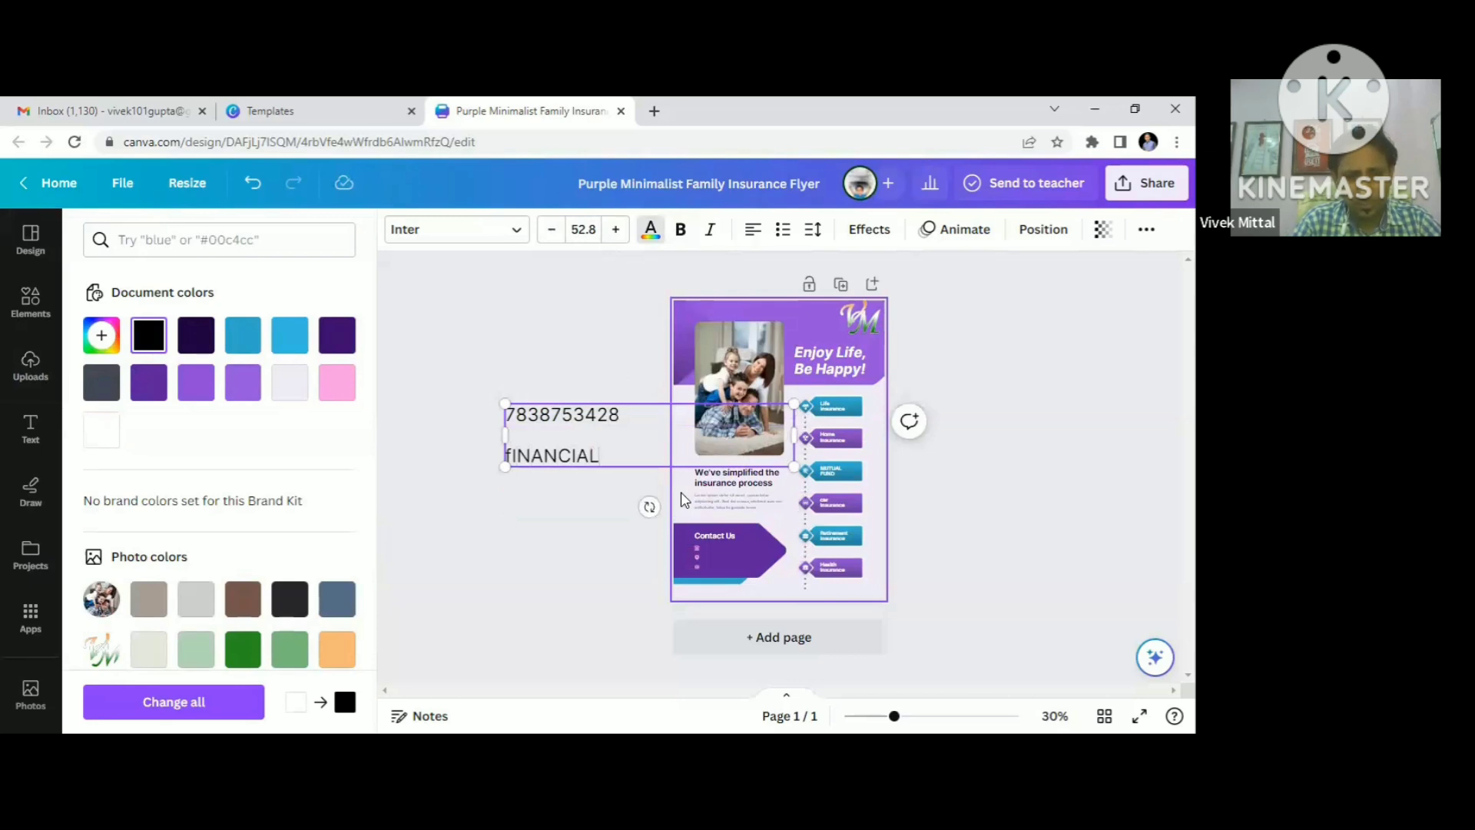
key("BackSpace")
key("BackSpace")
key("BackSpace")
key("BackSpace")
key("BackSpace")
key("BackSpace")
key("BackSpace")
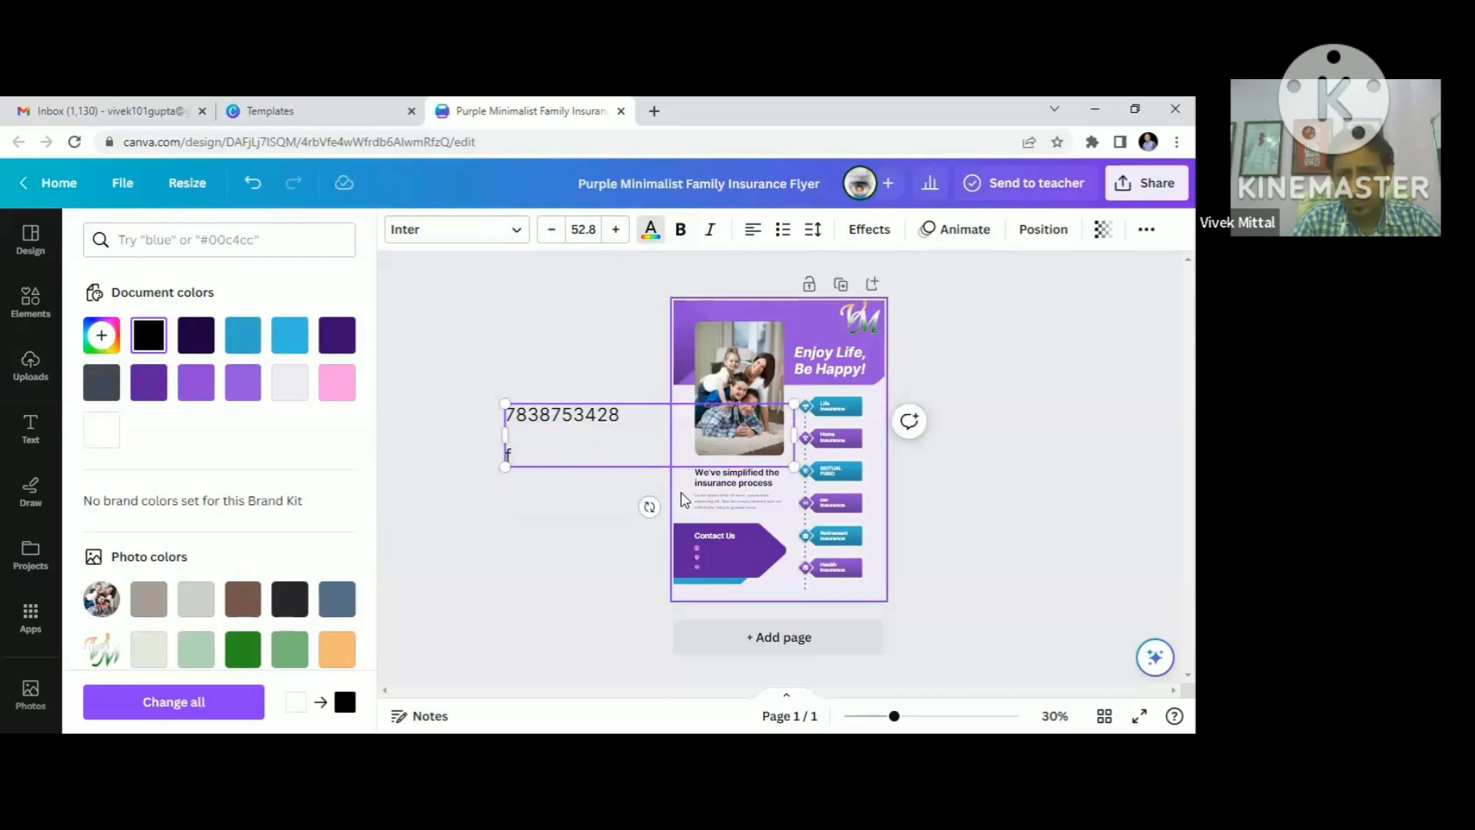
type("Ne")
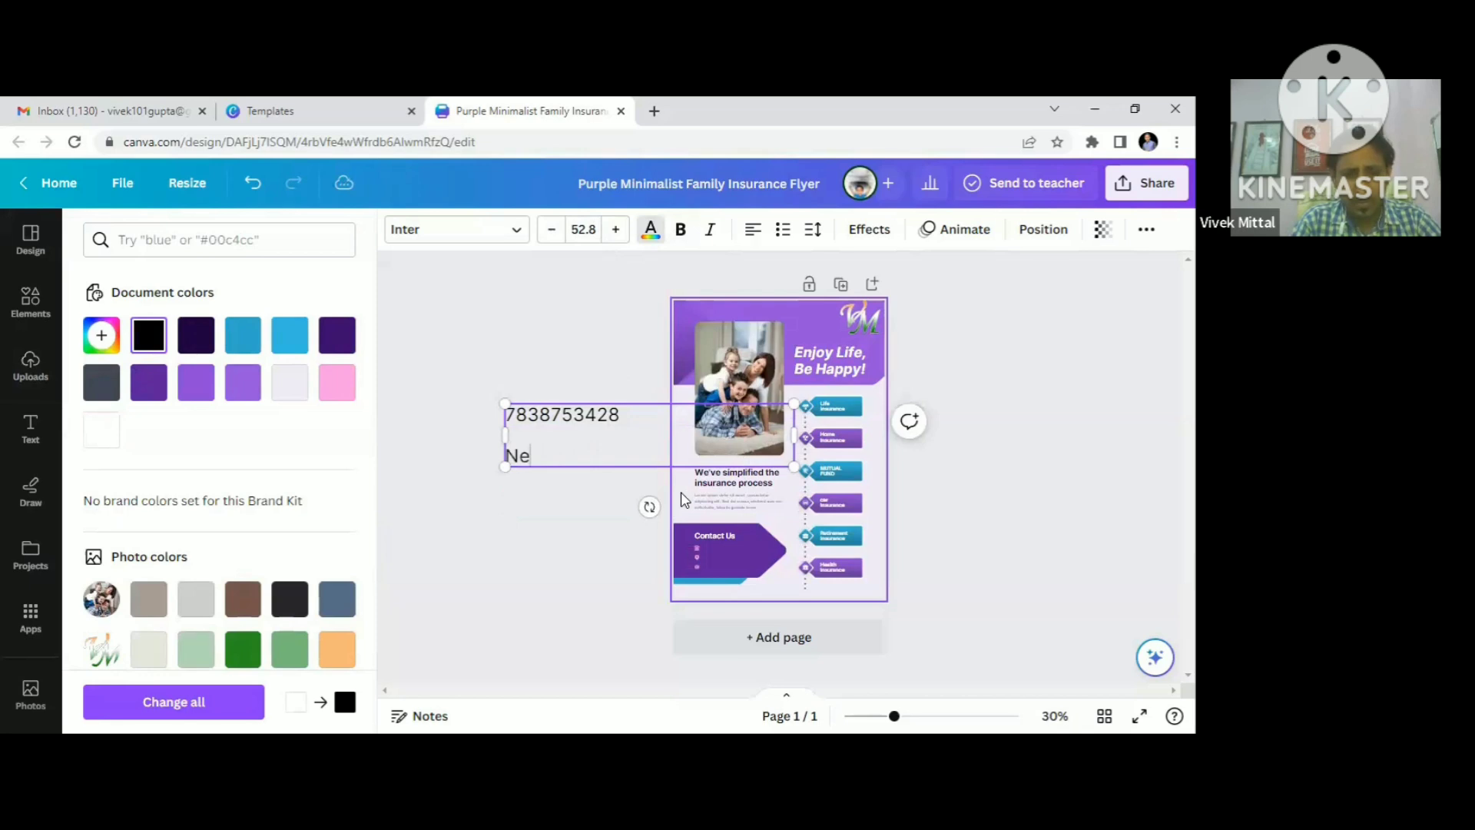
type("w Delhi")
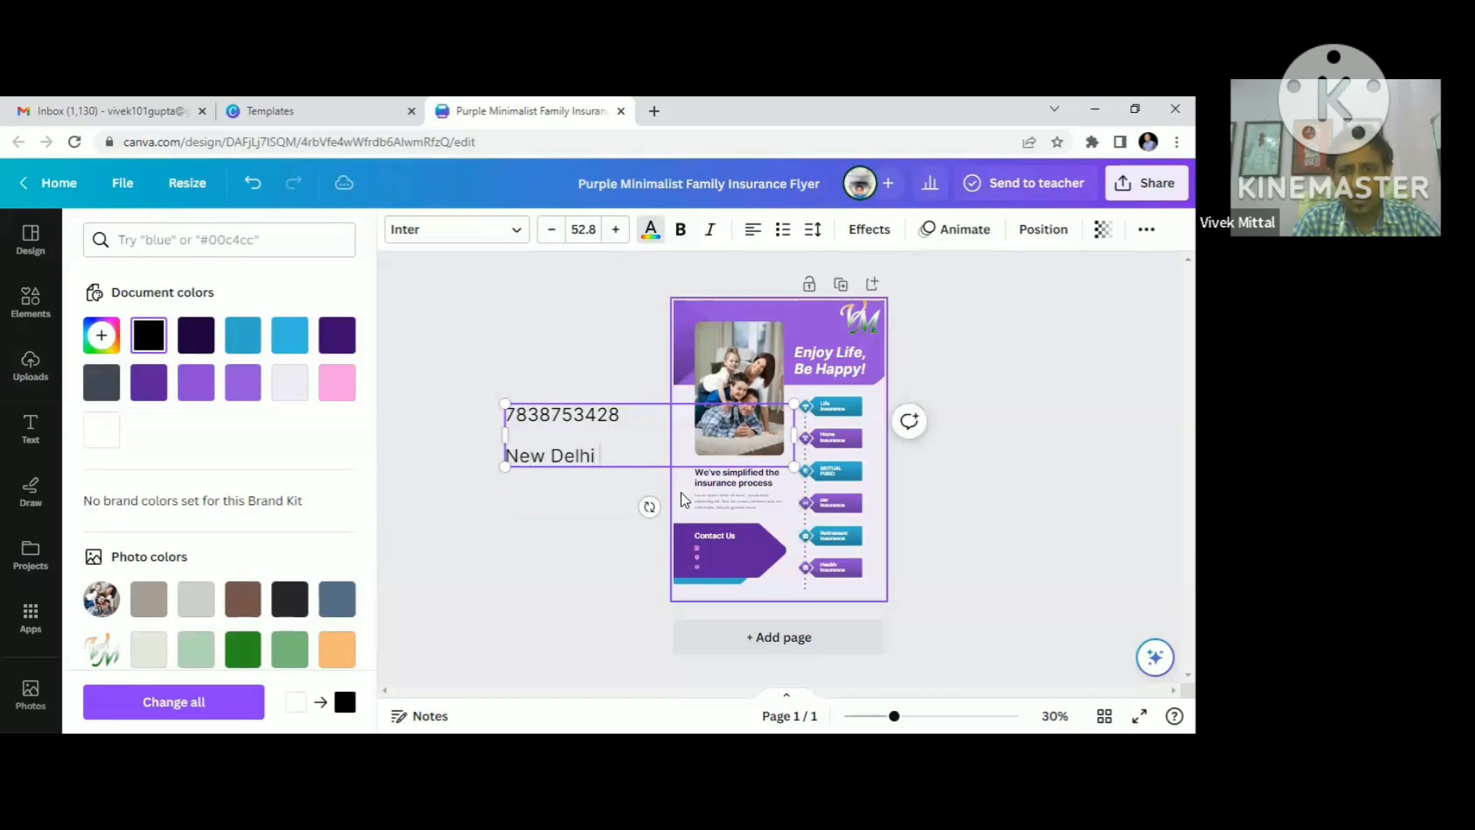
key("BackSpace")
key("BackSpace")
key("BackSpace")
key("BackSpace")
key("BackSpace")
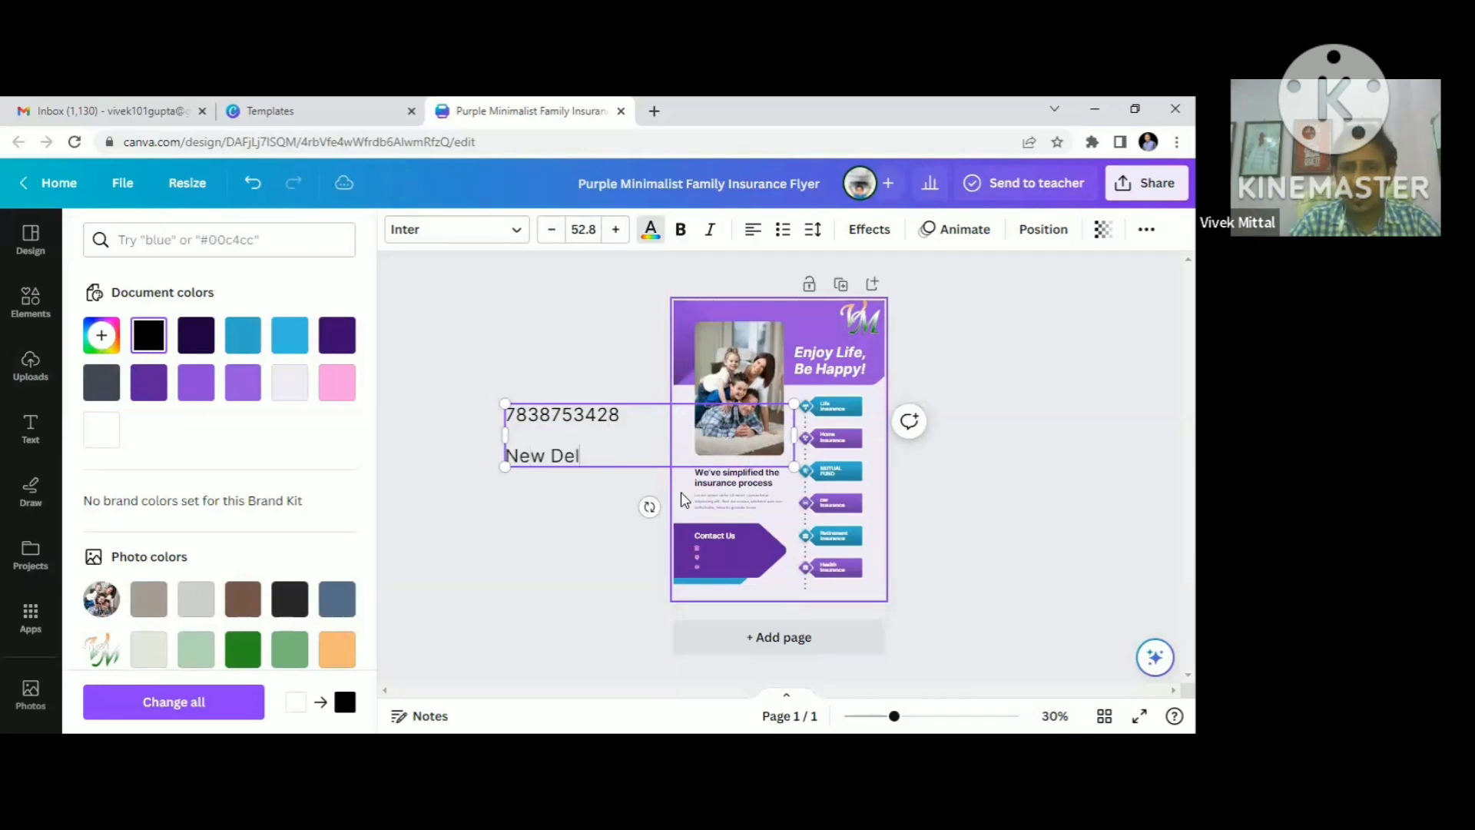
key("BackSpace")
key("BackSpace")
key("BackSpace")
key("BackSpace")
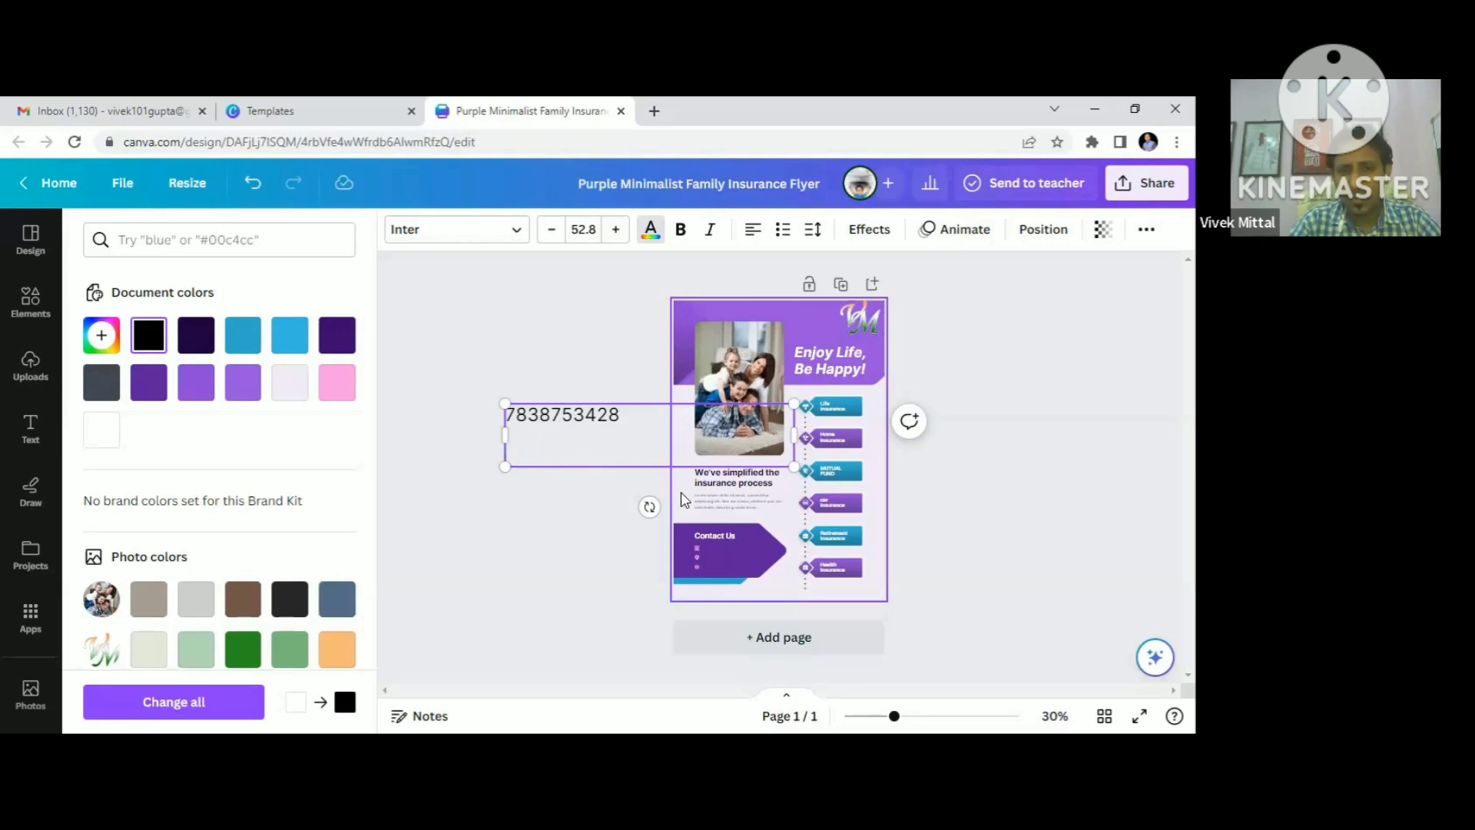
key("BackSpace")
Step: Add the line "Financial Planner" below the phone number in the contact text
key("Return")
key("Return")
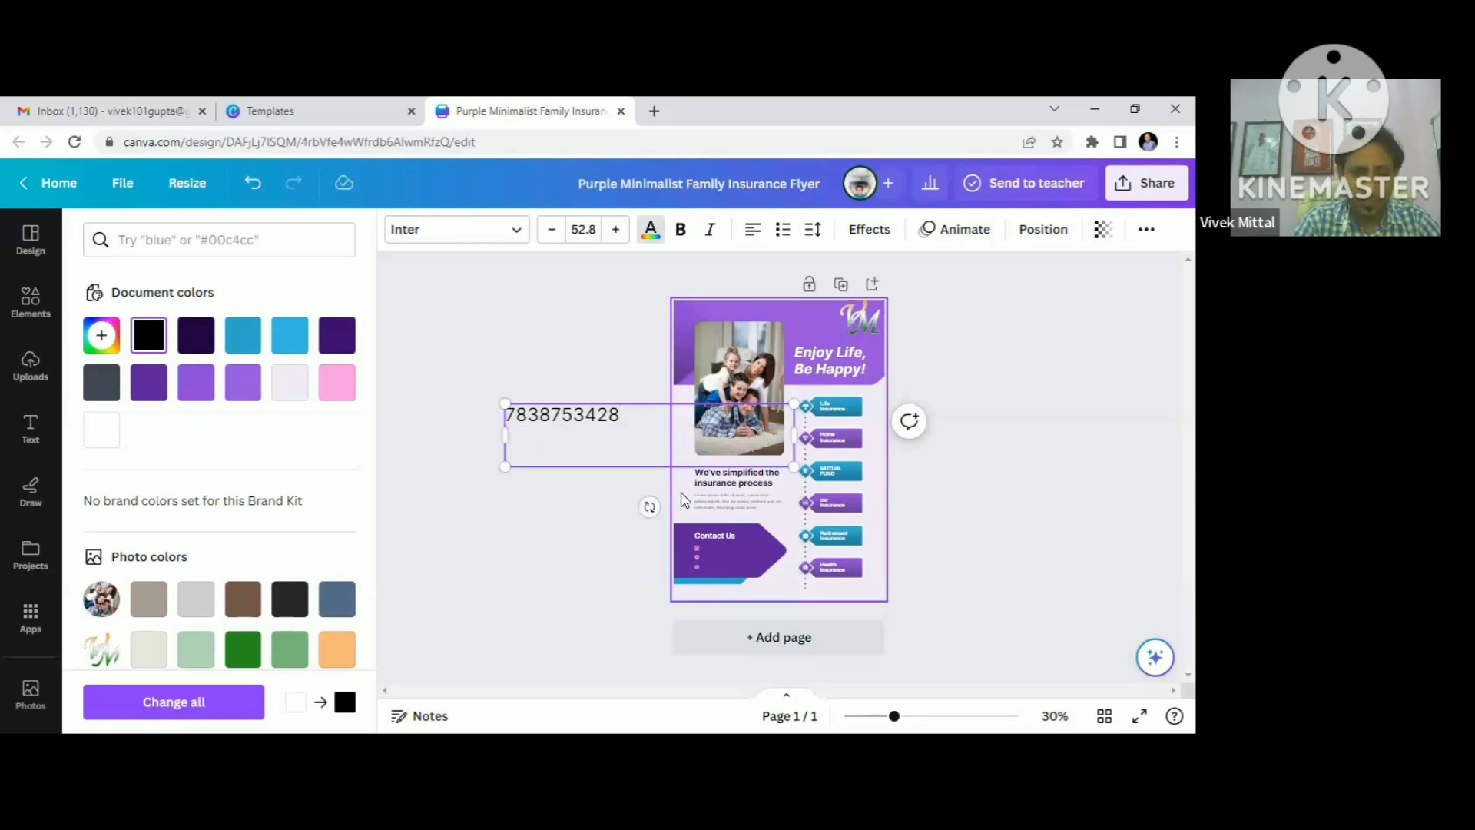
type("Financial ")
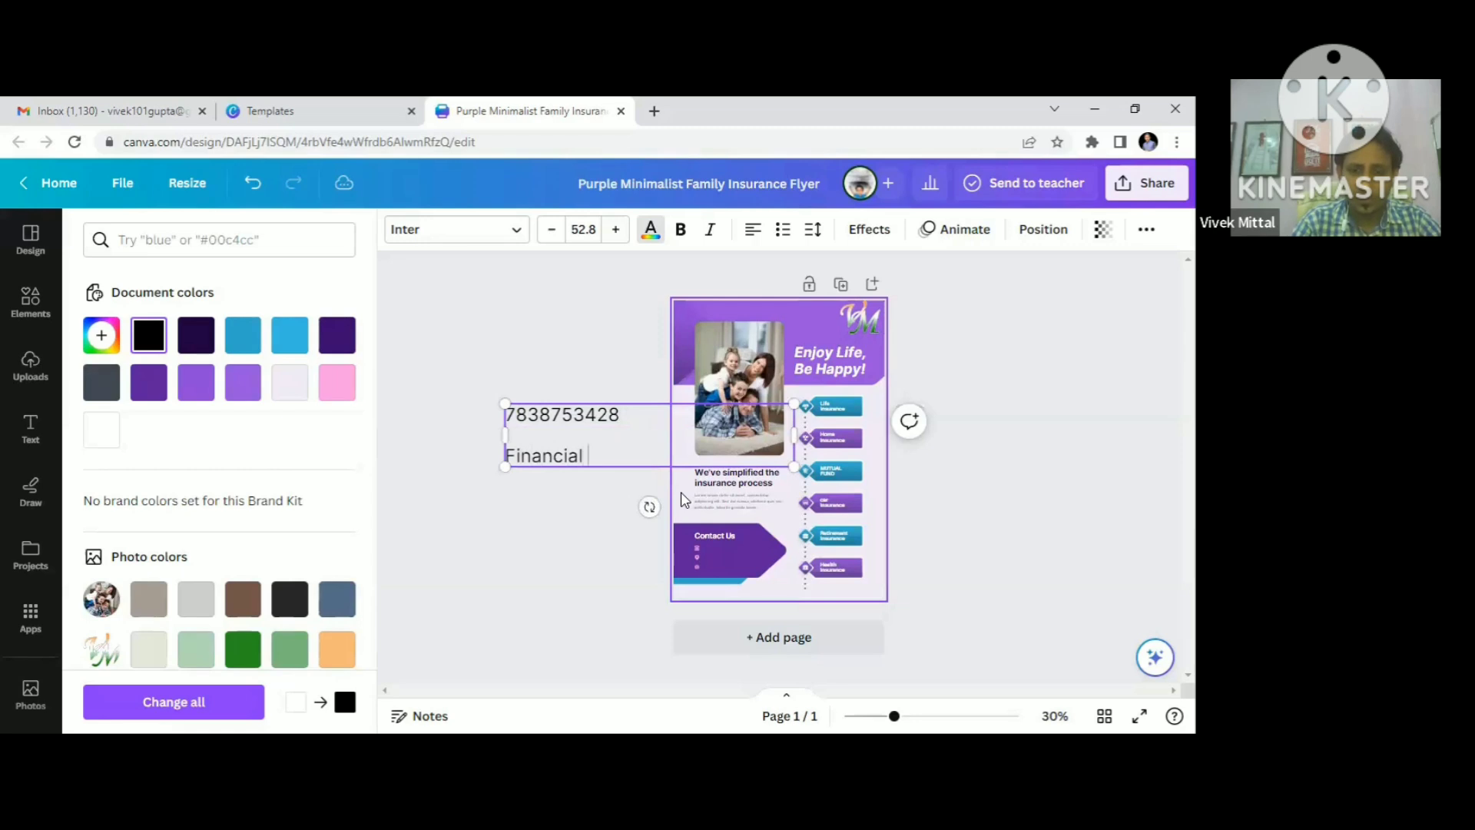
type("Planner")
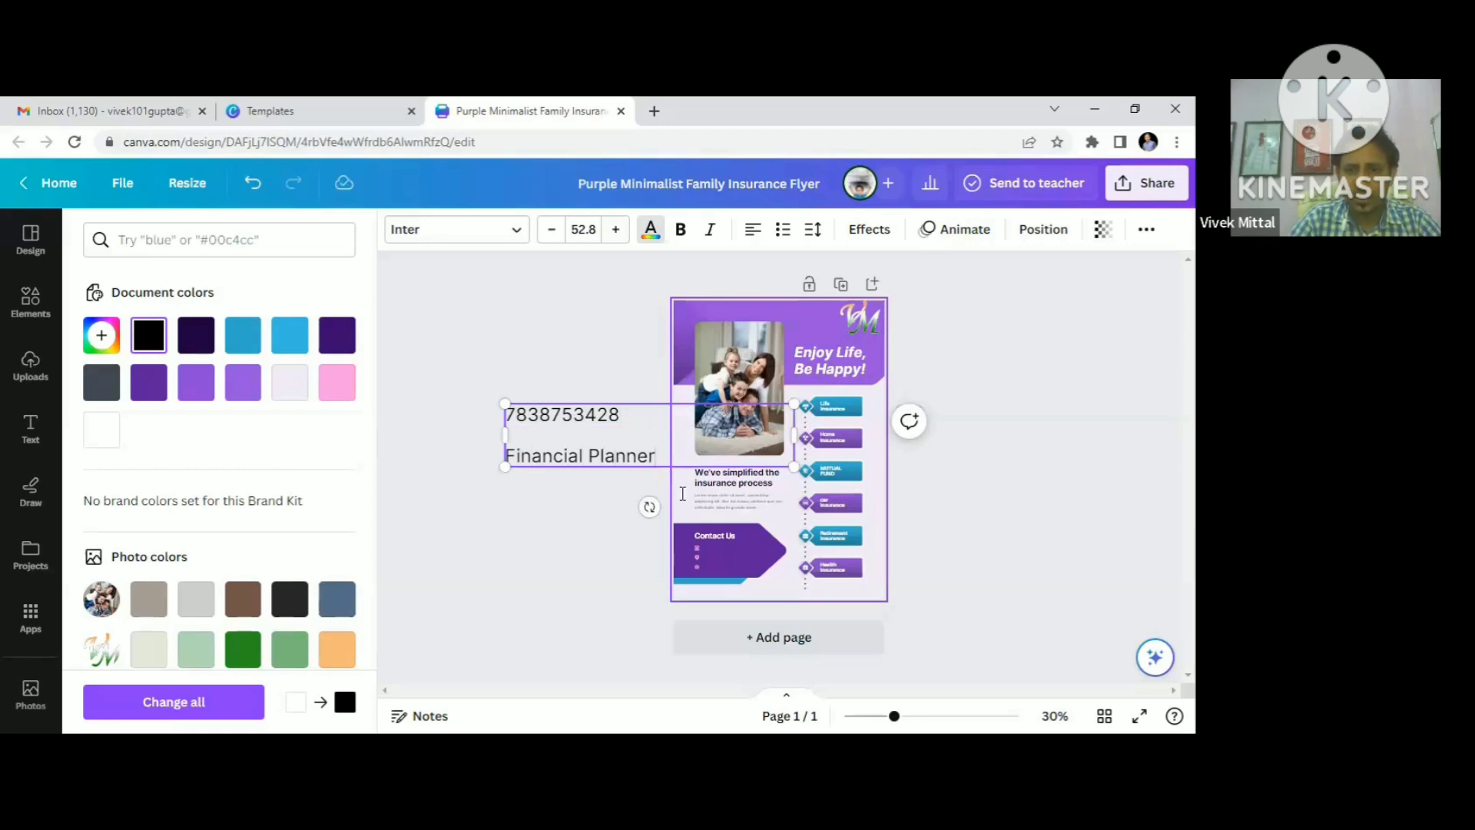
Step: Add the line "Insurance Basket" below "Financial Planner" in the contact text
key("Return")
type("INsurance")
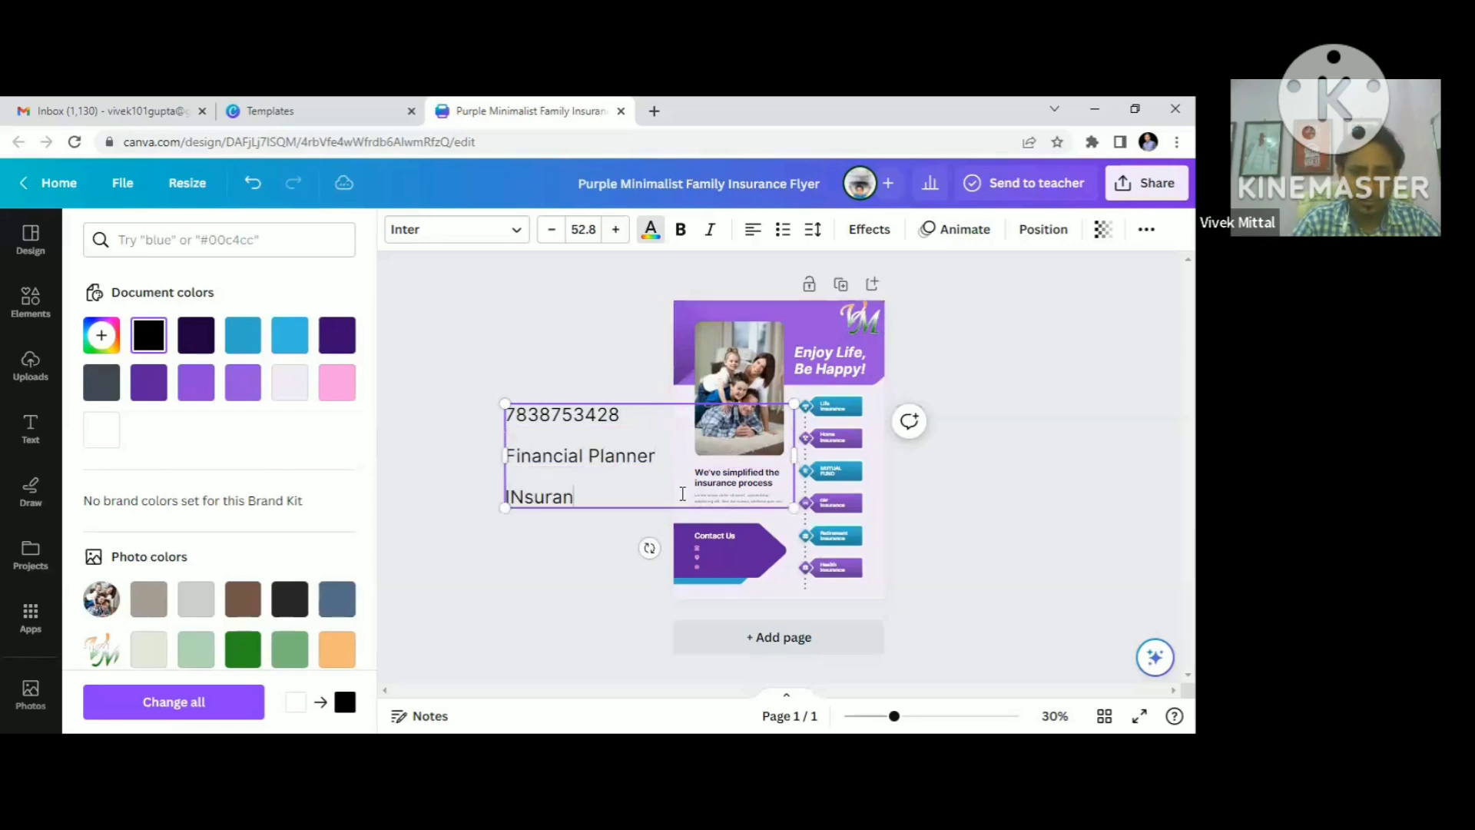
key("BackSpace")
key("BackSpace")
key("BackSpace")
key("BackSpace")
key("BackSpace")
key("BackSpace")
key("BackSpace")
key("BackSpace")
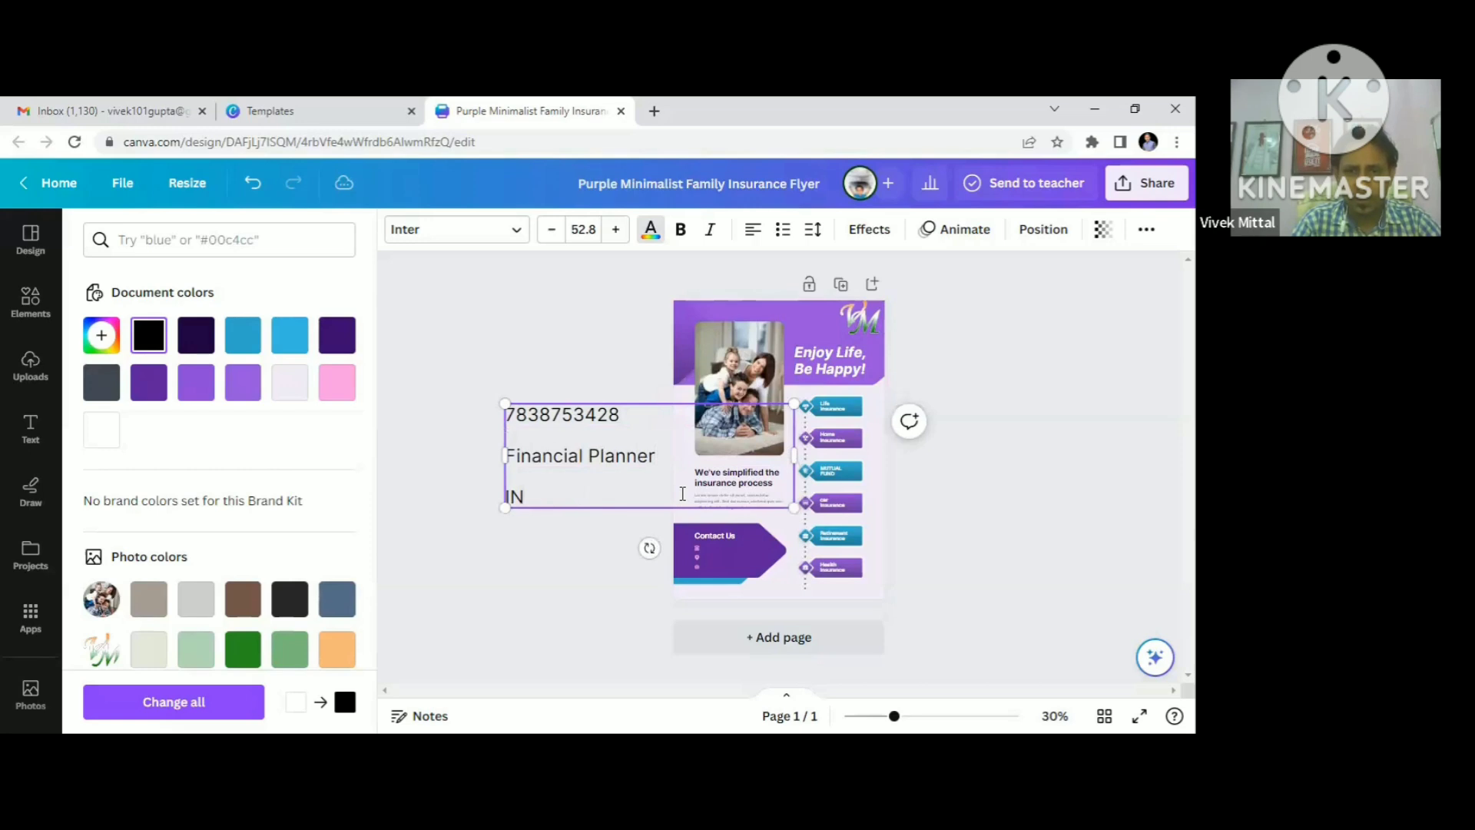
type("nsurance")
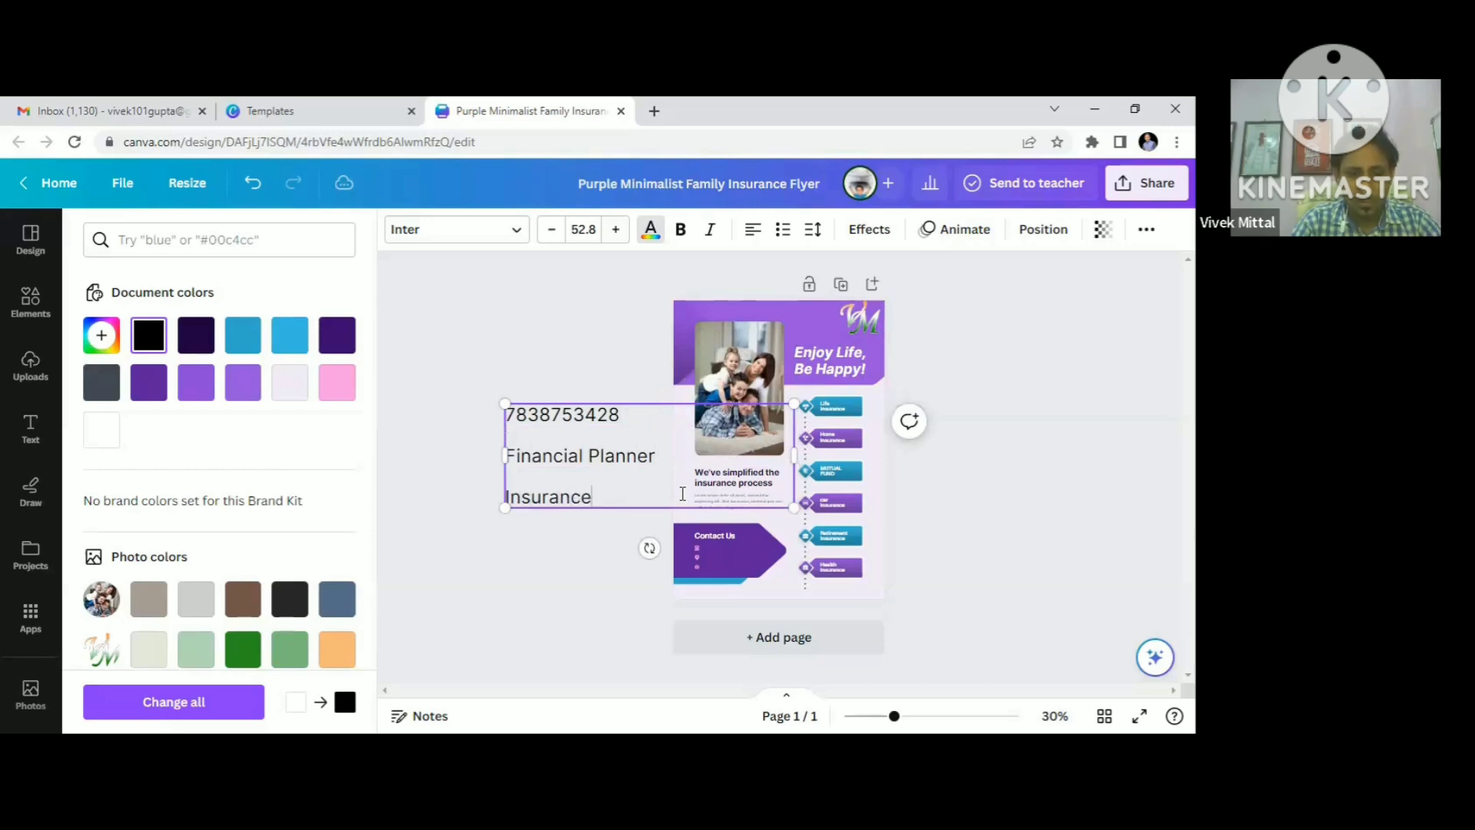
type(" BAsket")
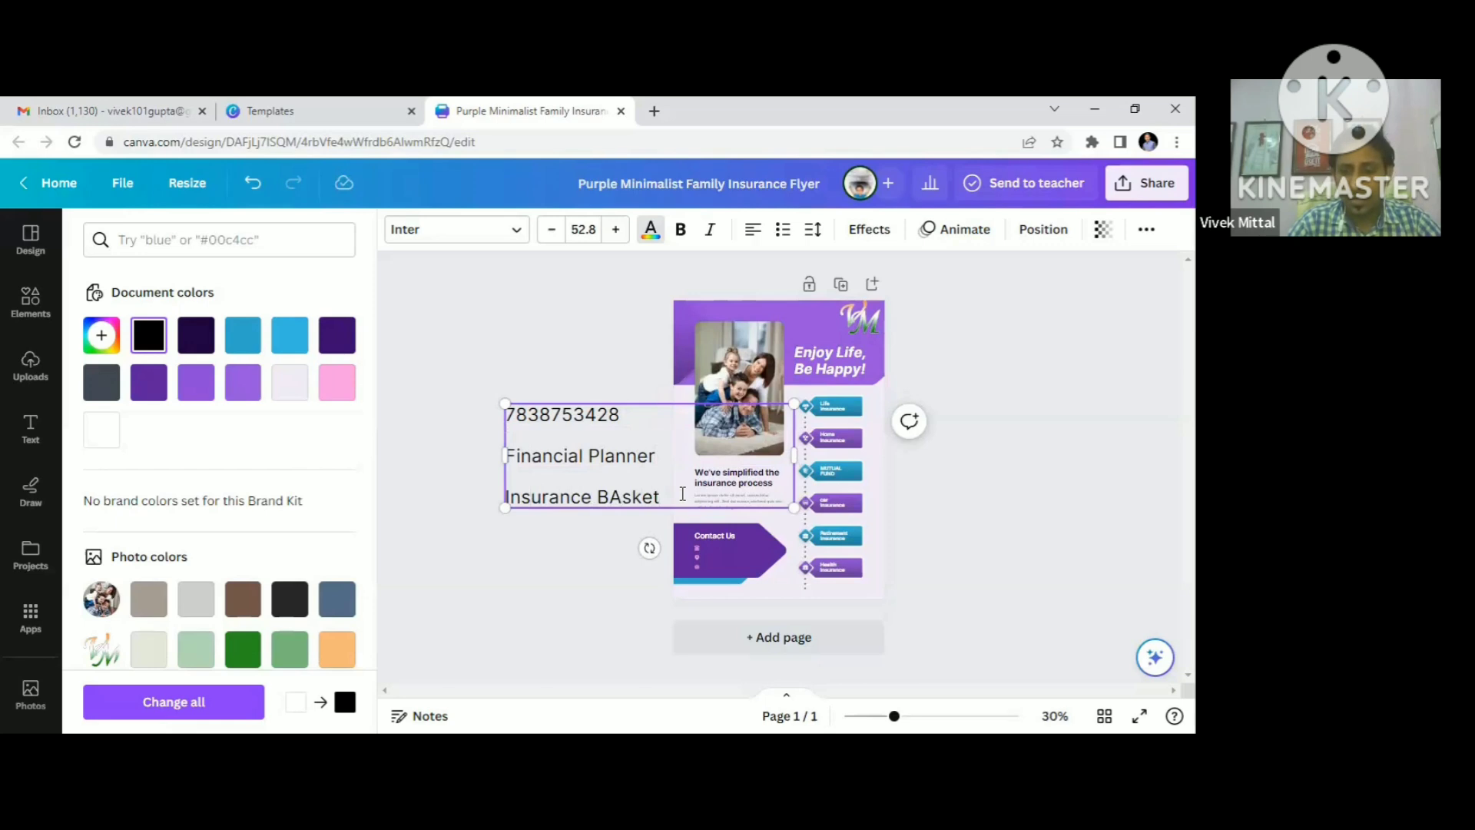
key("BackSpace")
type("a")
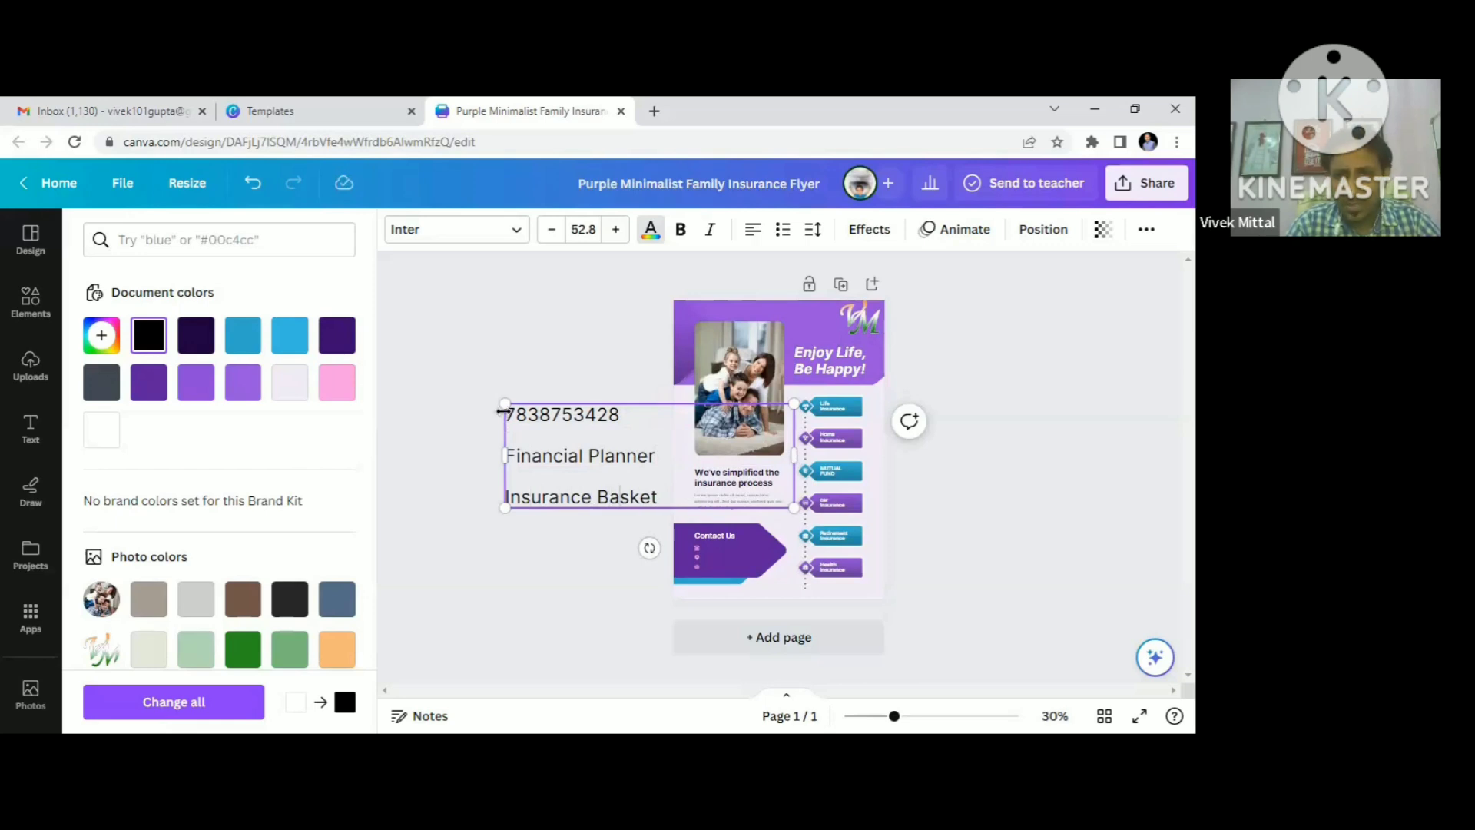
Step: Shrink the contact text to about size 12.1 and place it beside the bullet icons under the "Contact Us" heading
left_click_drag(505, 405, 728, 484)
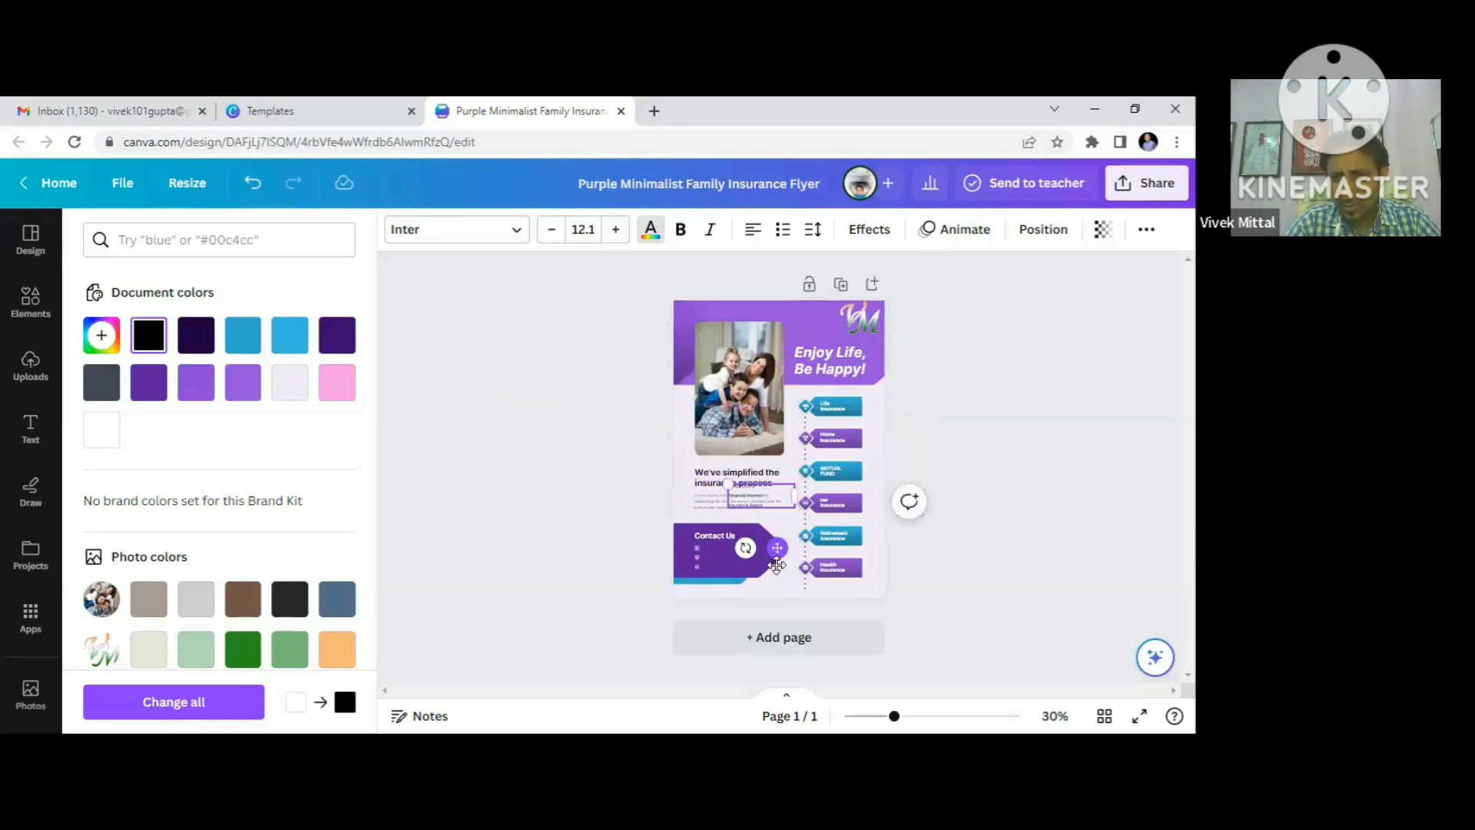
left_click_drag(777, 547, 753, 607)
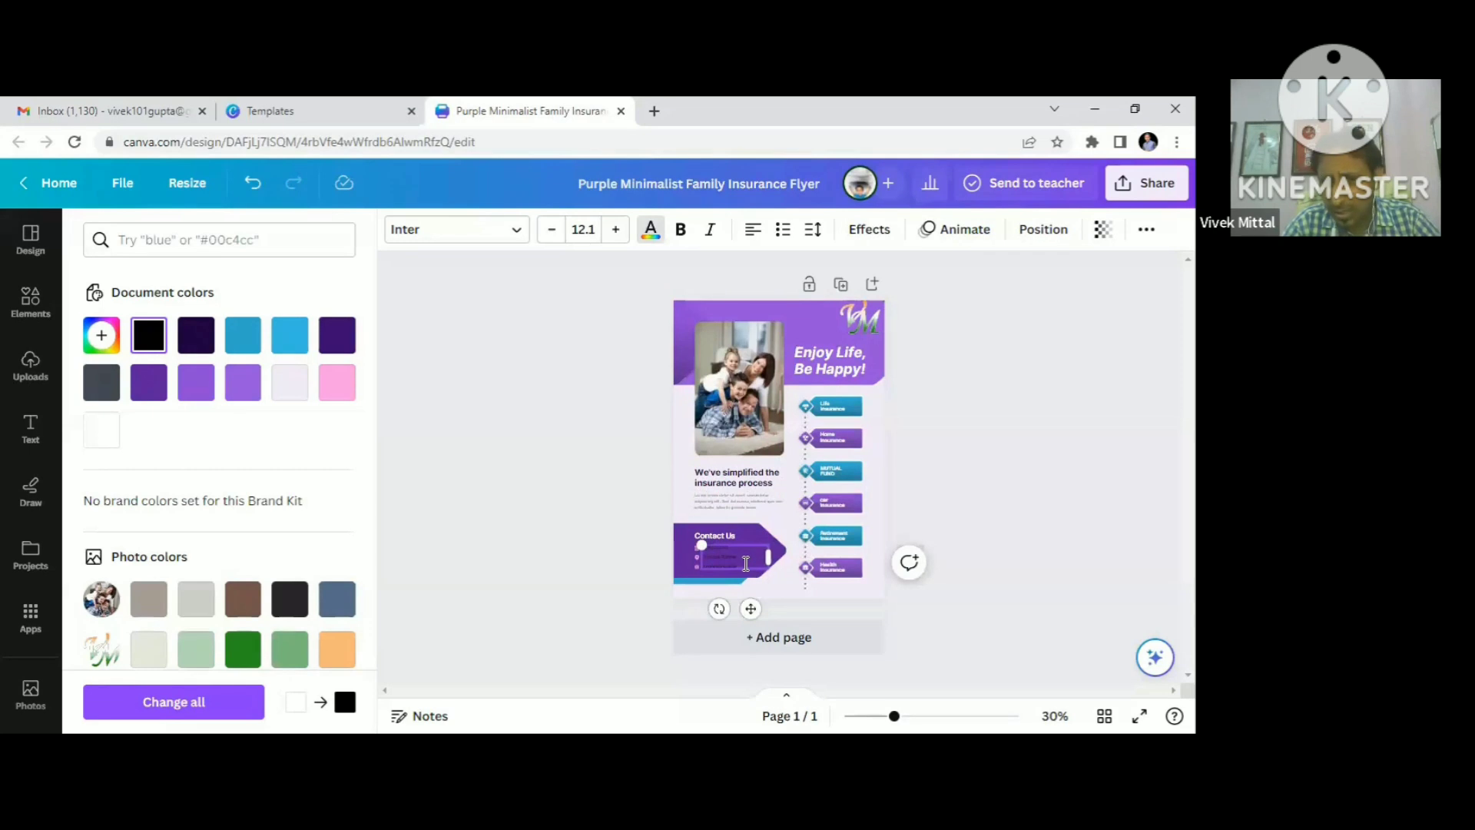
left_click(1003, 554)
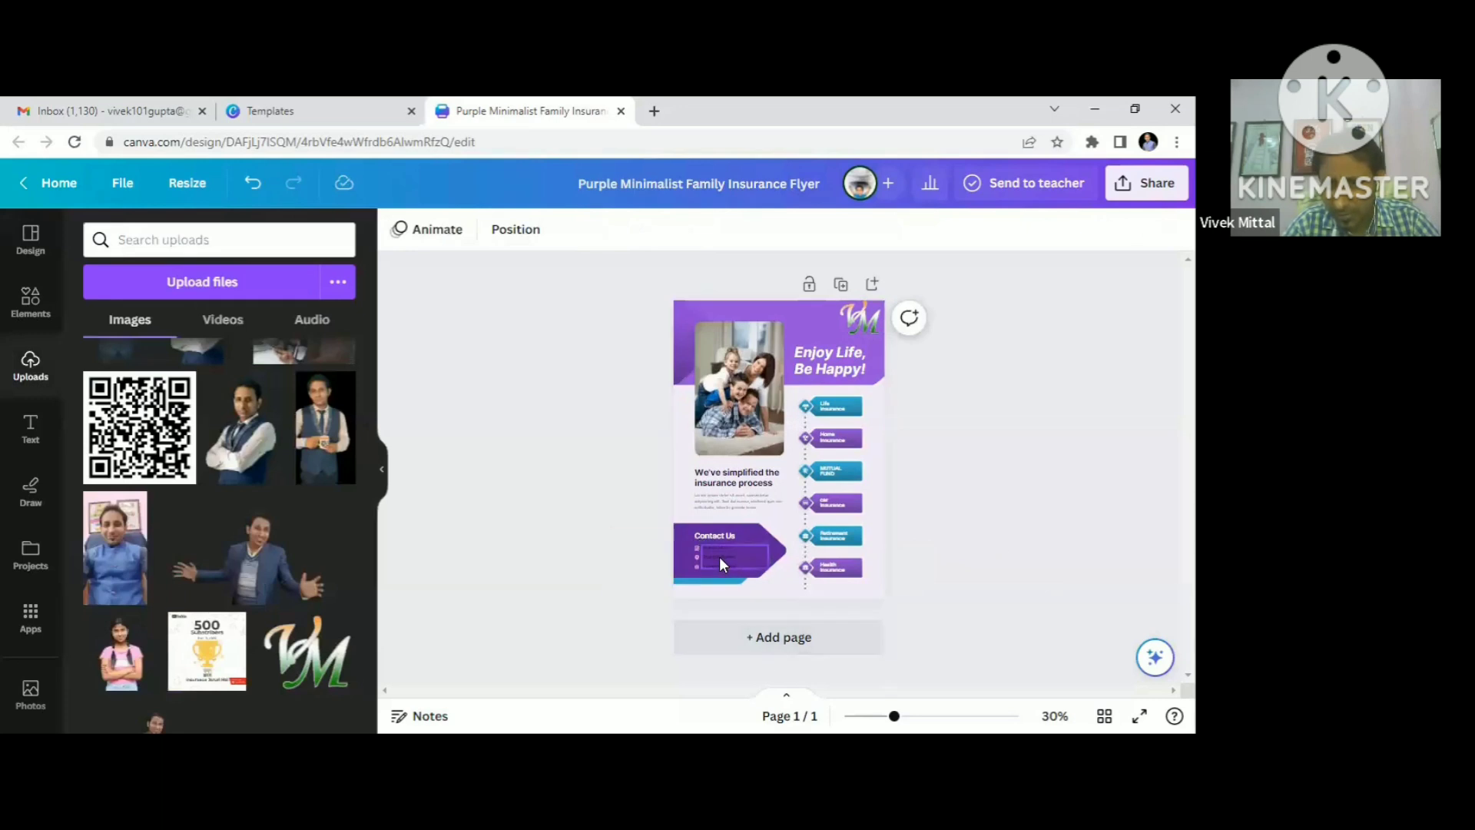
Step: Recolor all three lines of the contact text under "Contact Us" white
left_click(720, 558)
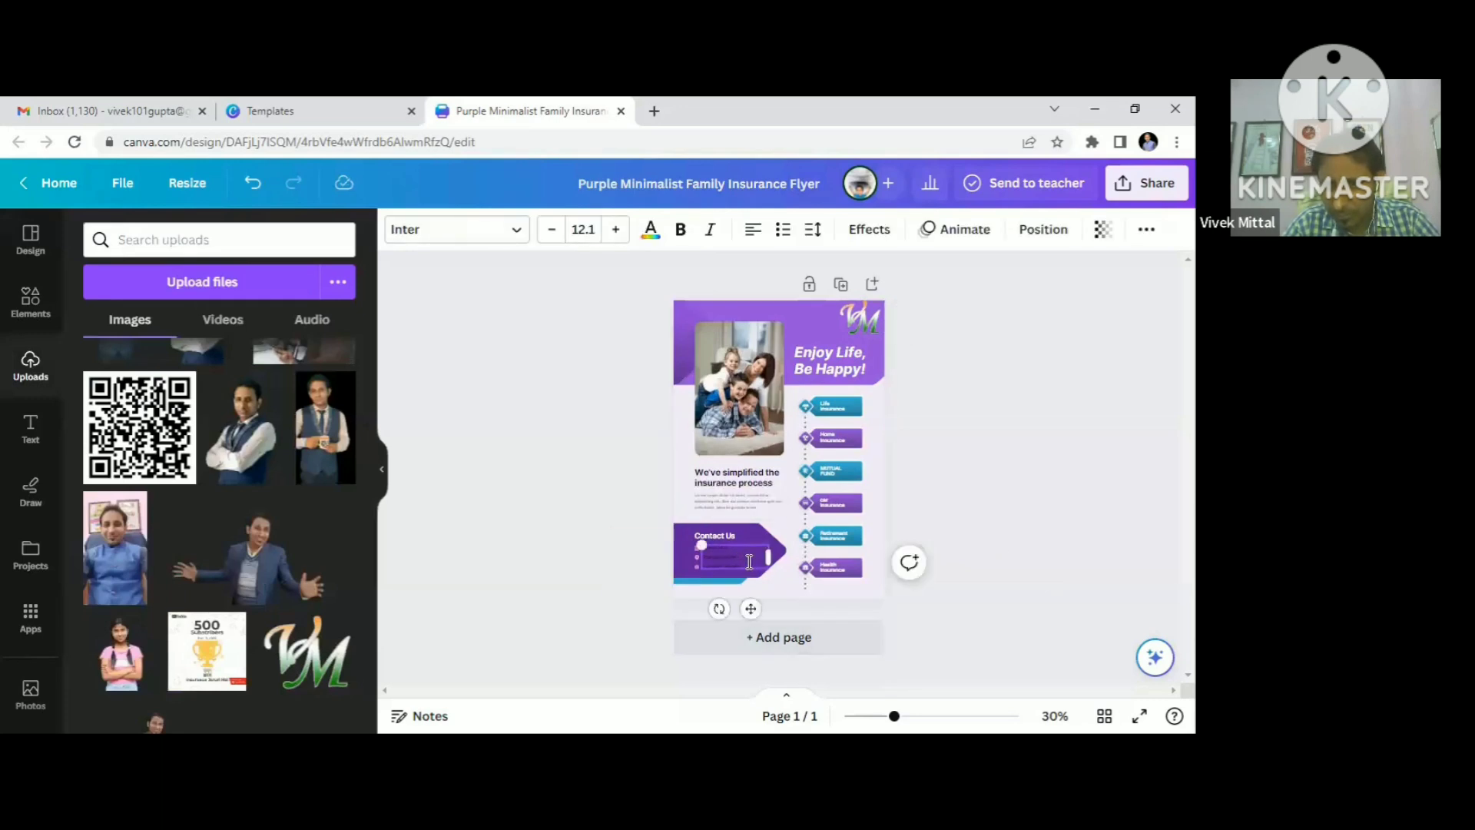
left_click(749, 562)
key("shift+Up")
key("shift+Up")
key("shift+Up")
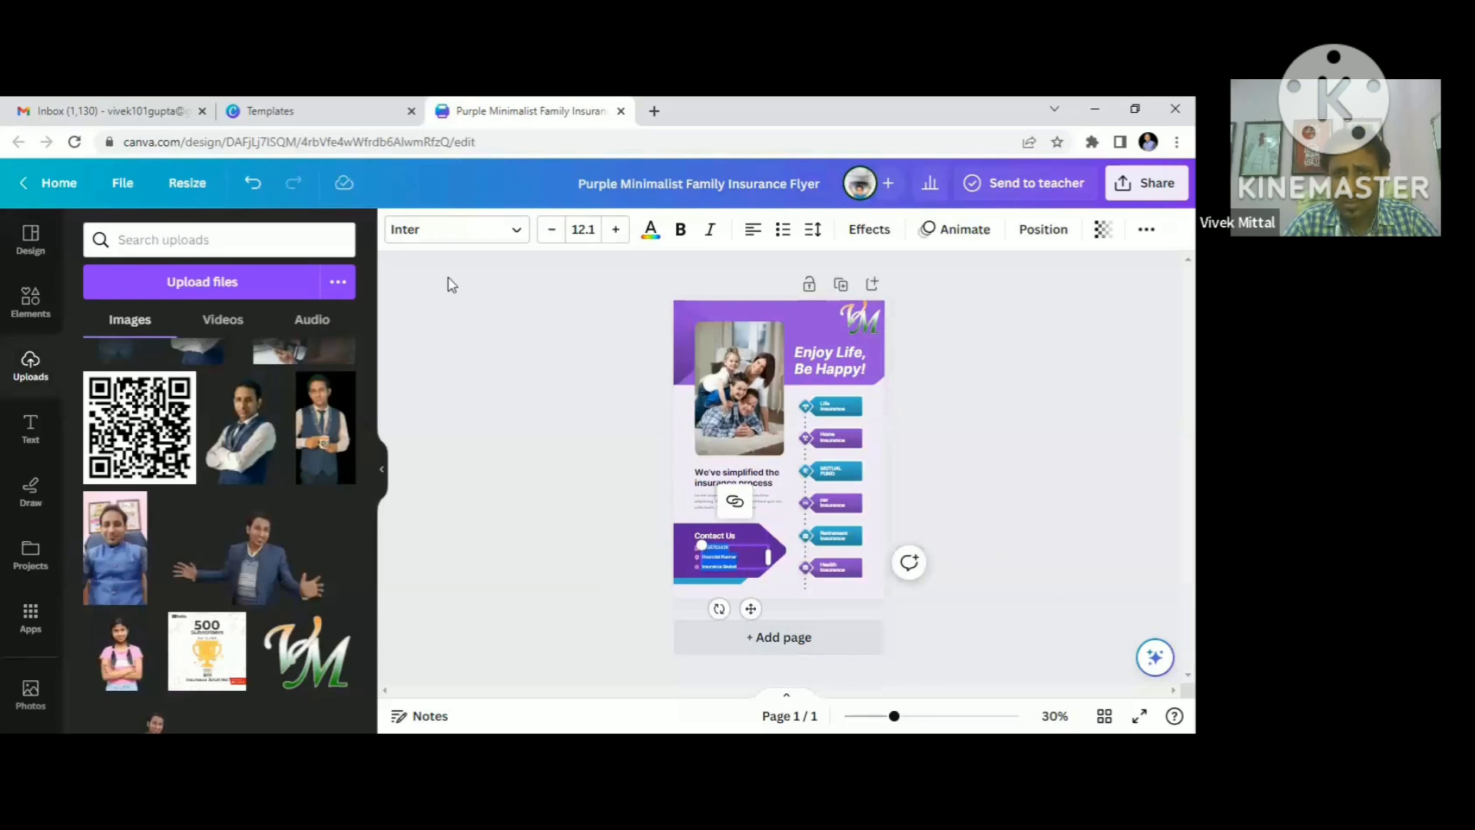
left_click(650, 232)
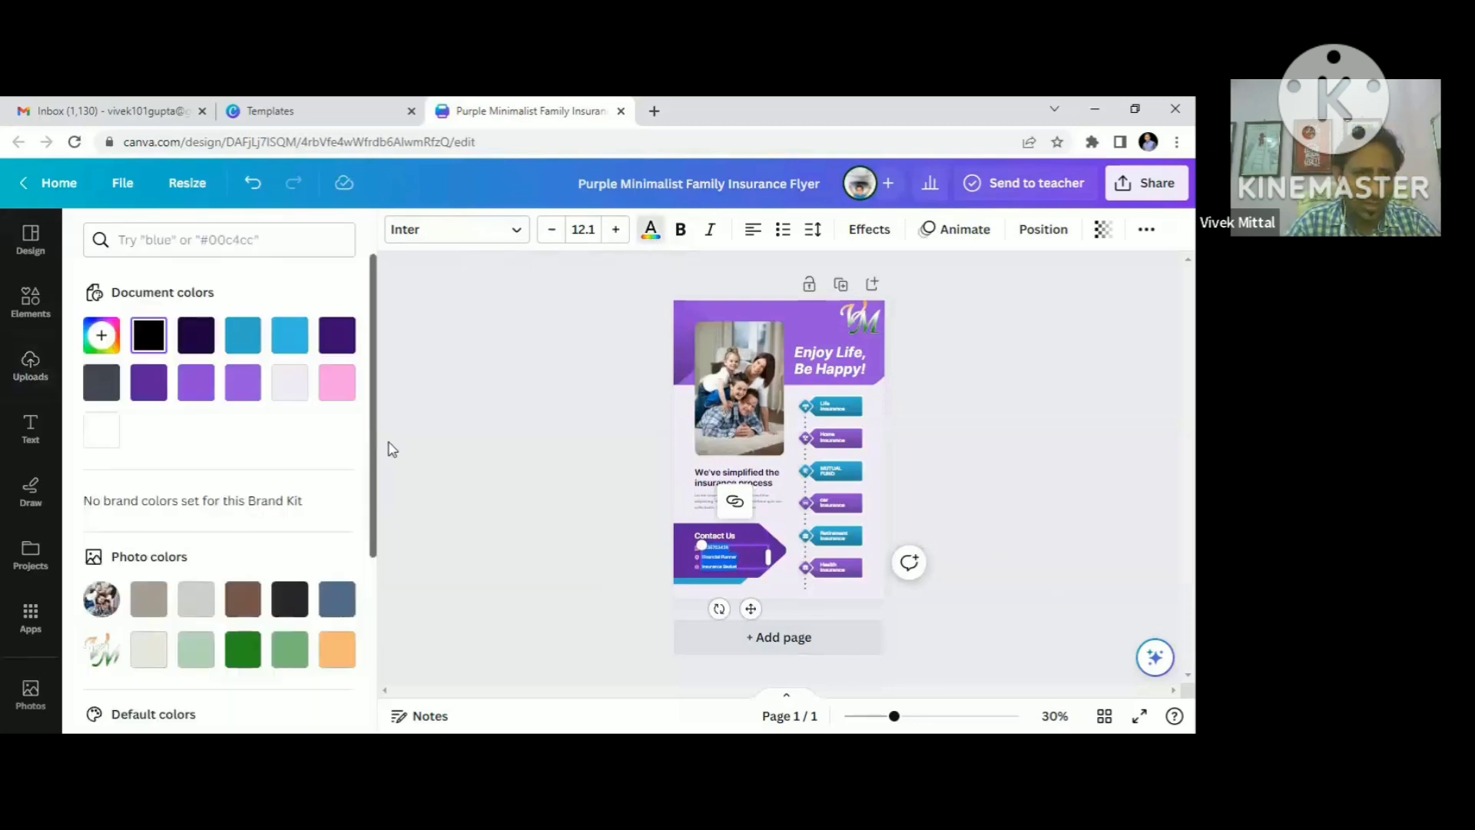
left_click(104, 428)
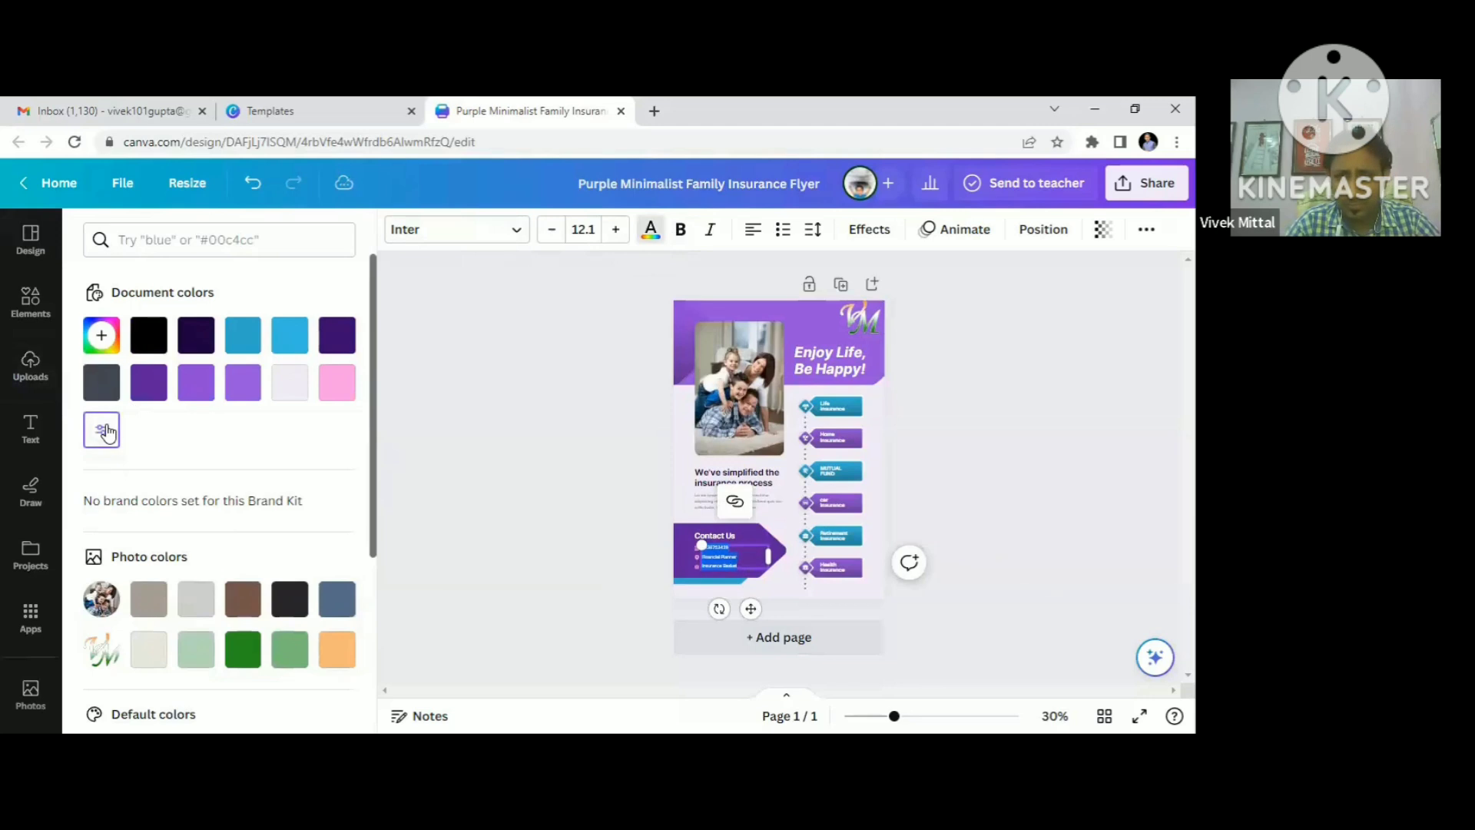
left_click(507, 536)
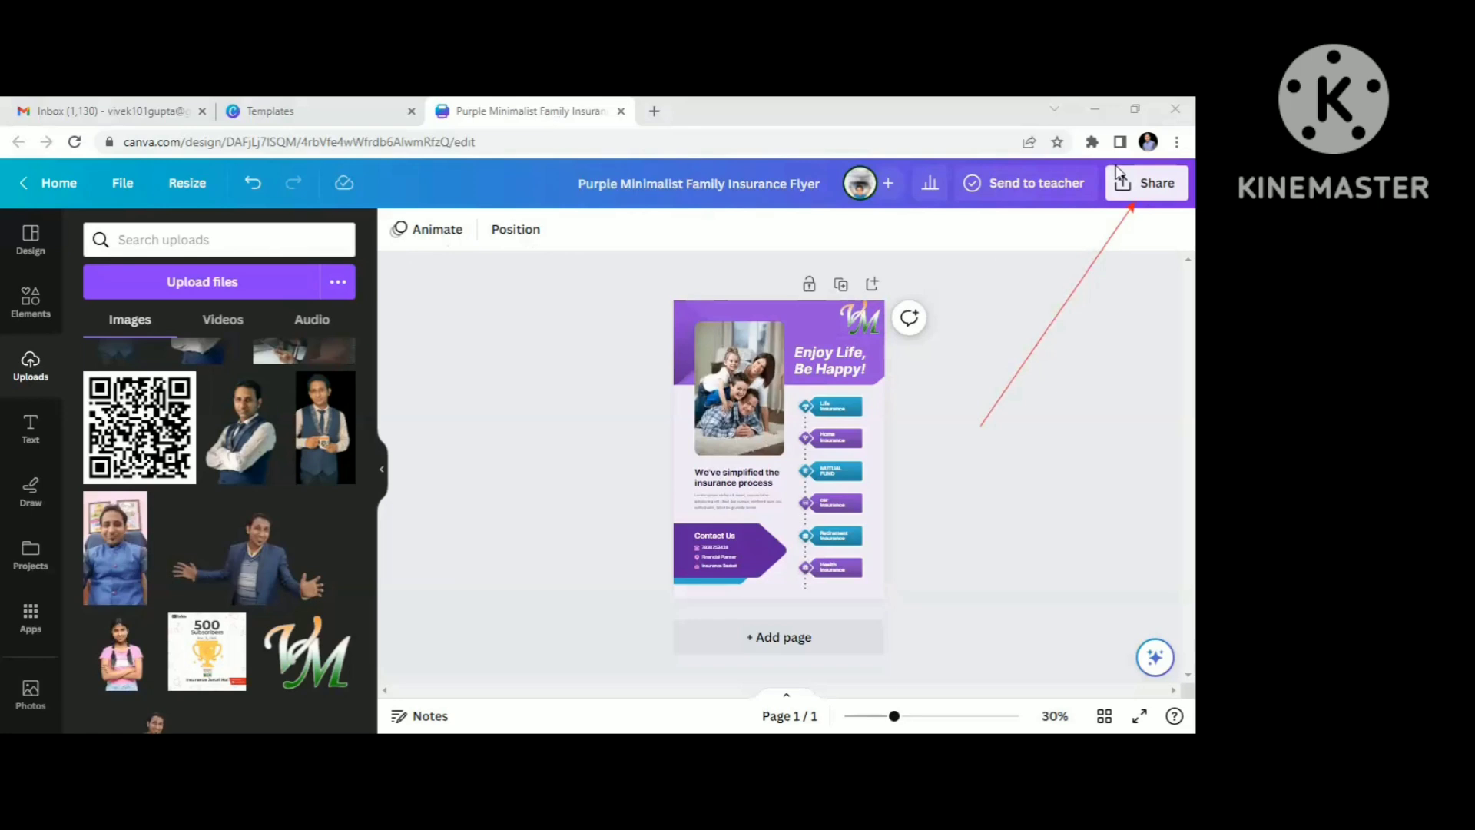
Step: Download the finished flyer as a PNG at size 1 (1,414 × 2,000 px)
left_click(1135, 193)
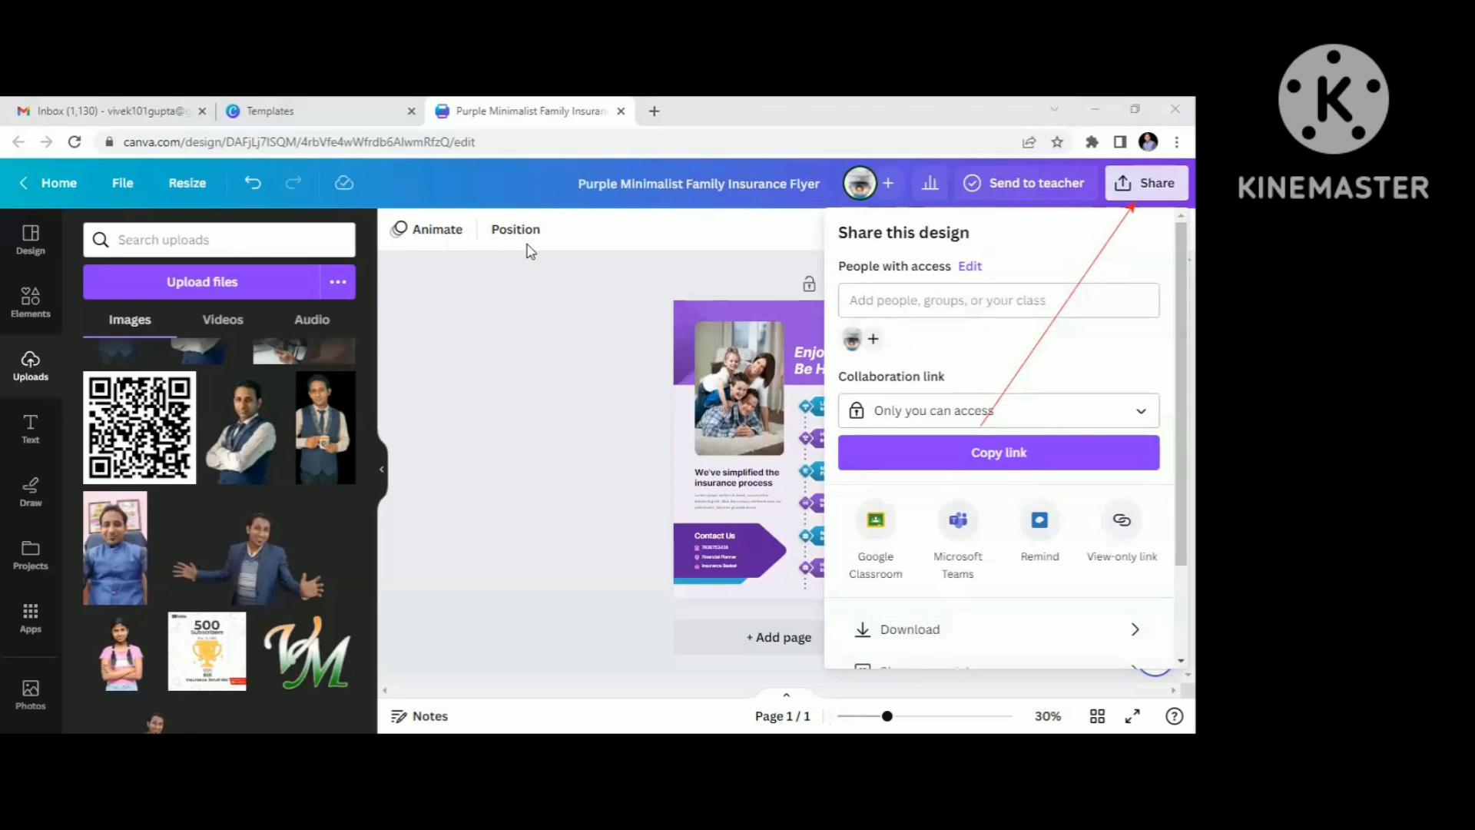
left_click_drag(1028, 555, 929, 628)
left_click(914, 630)
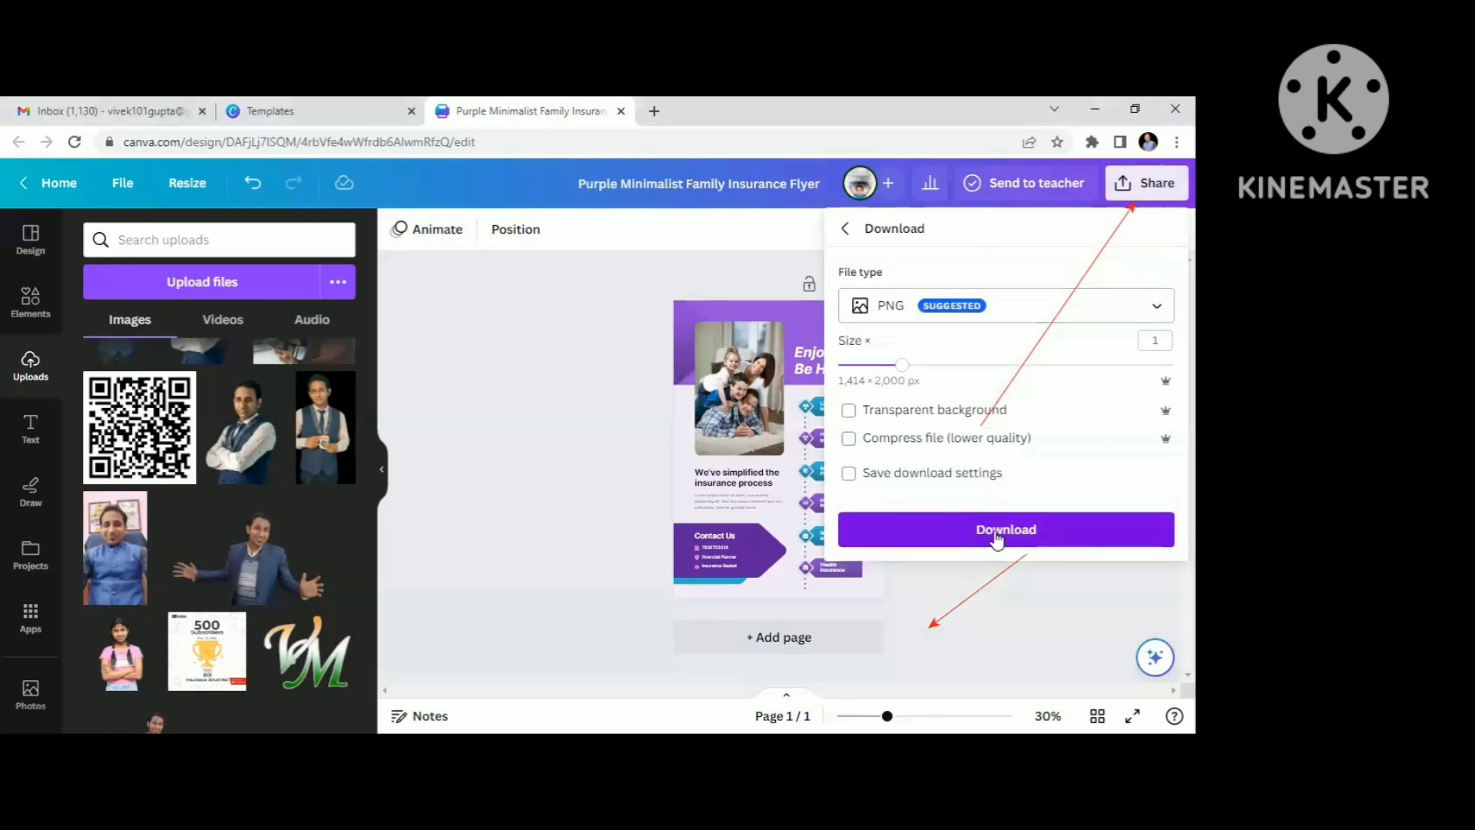
left_click(996, 537)
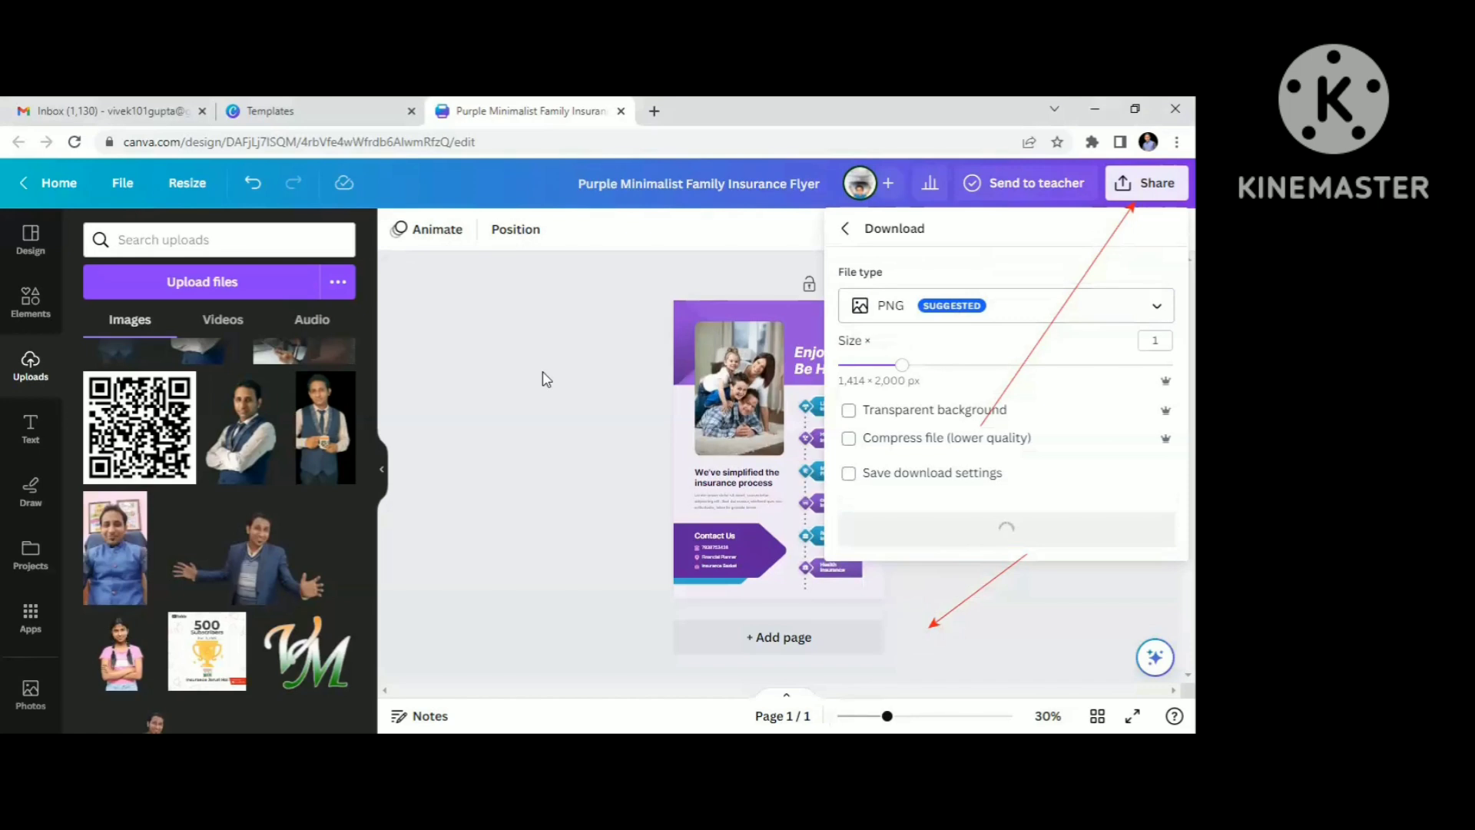